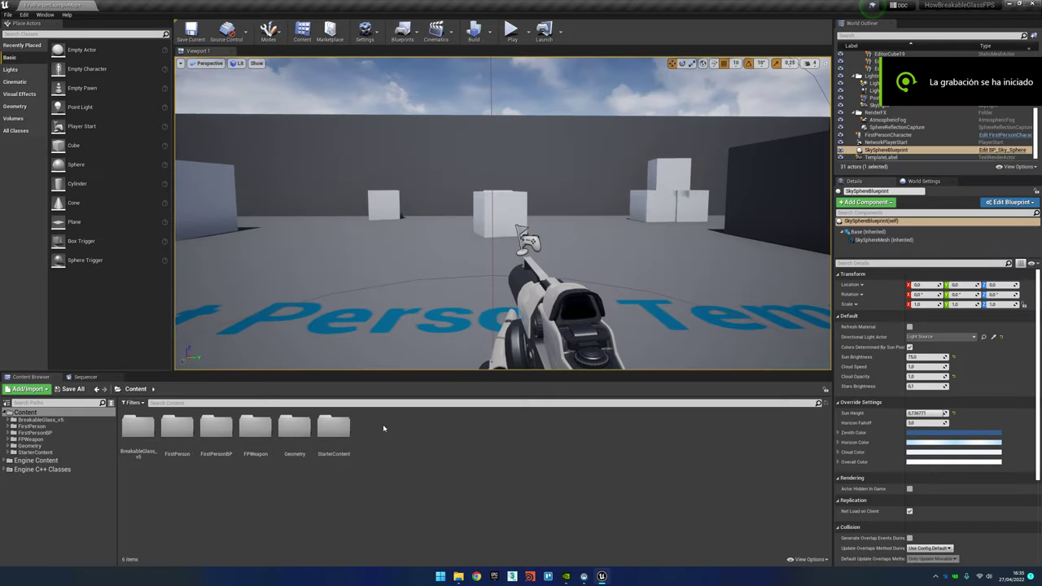
# Place a BP_BreakableGlass_v5 actor from BreakableGlass_v5/Blueprints into the level
pyautogui.doubleClick(148, 437)
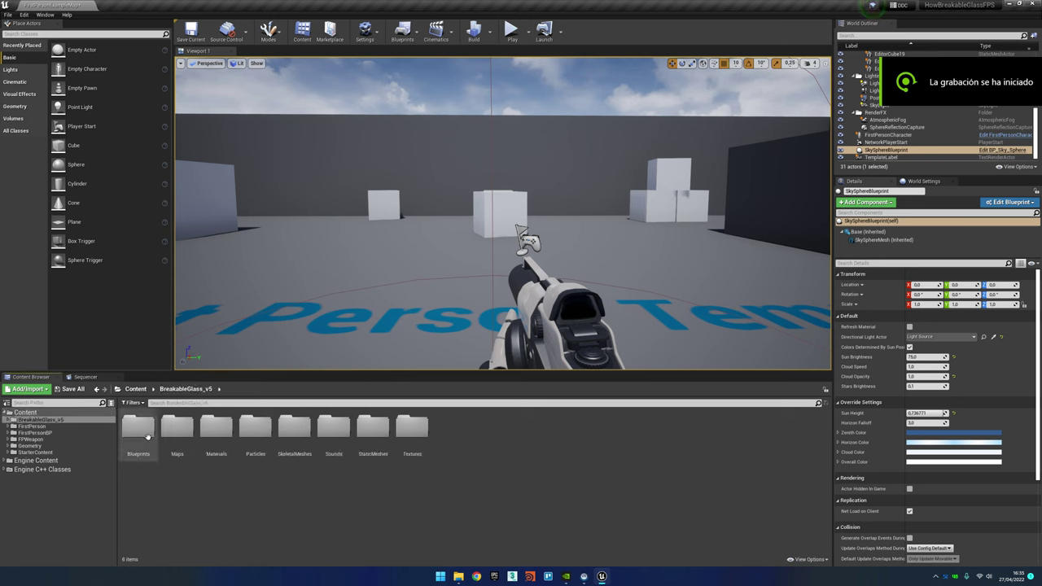
pyautogui.doubleClick(147, 437)
pyautogui.click(143, 436)
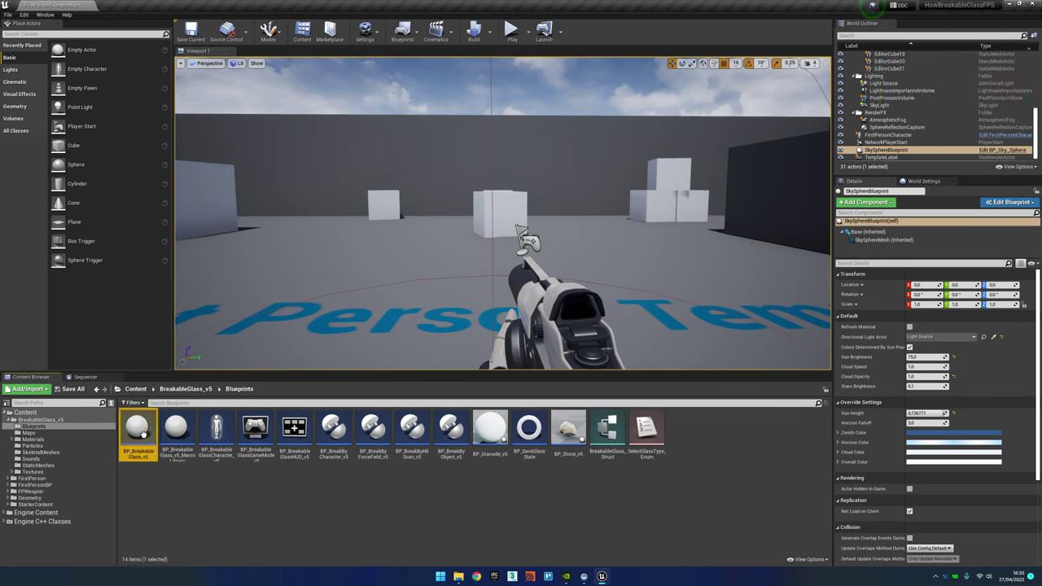
pyautogui.moveTo(144, 435); pyautogui.dragTo(457, 274)
pyautogui.click(475, 275)
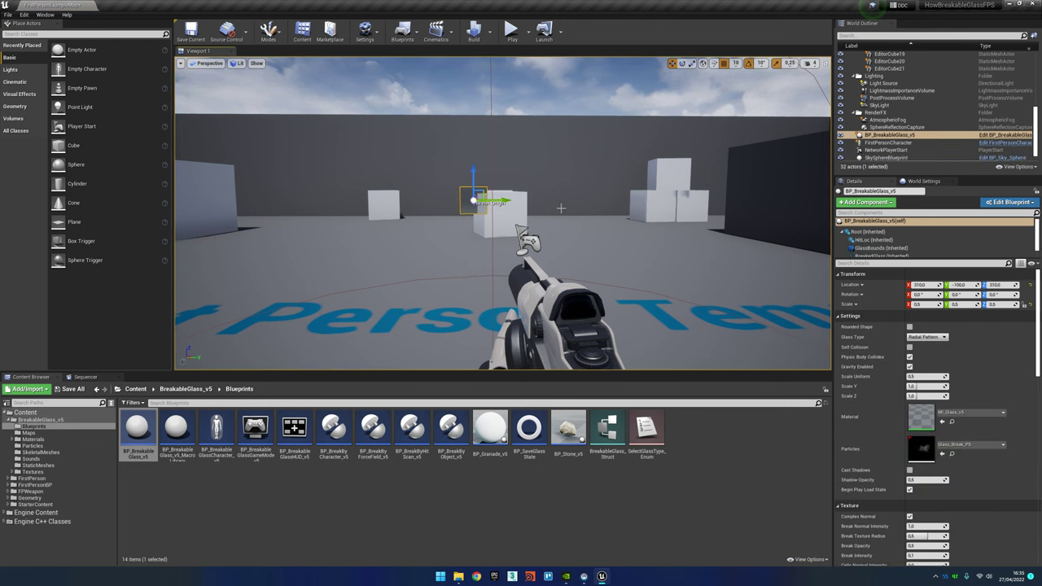
# Turn the glass pane slightly, scale it to 2.5 in Y and Z, and play-test
pyautogui.moveTo(561, 209); pyautogui.dragTo(550, 205, button='right')
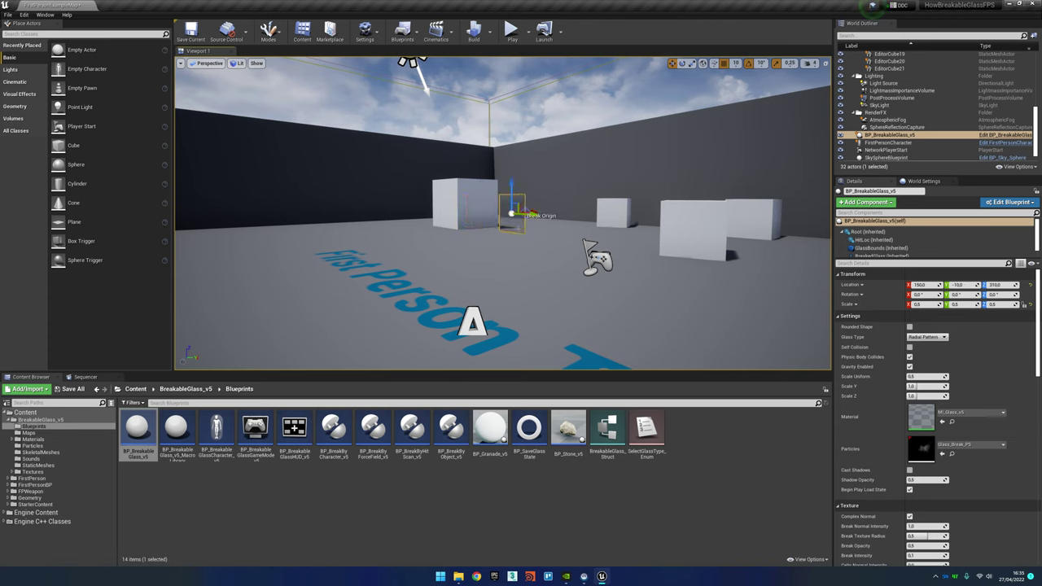
pyautogui.moveTo(521, 215); pyautogui.dragTo(542, 214)
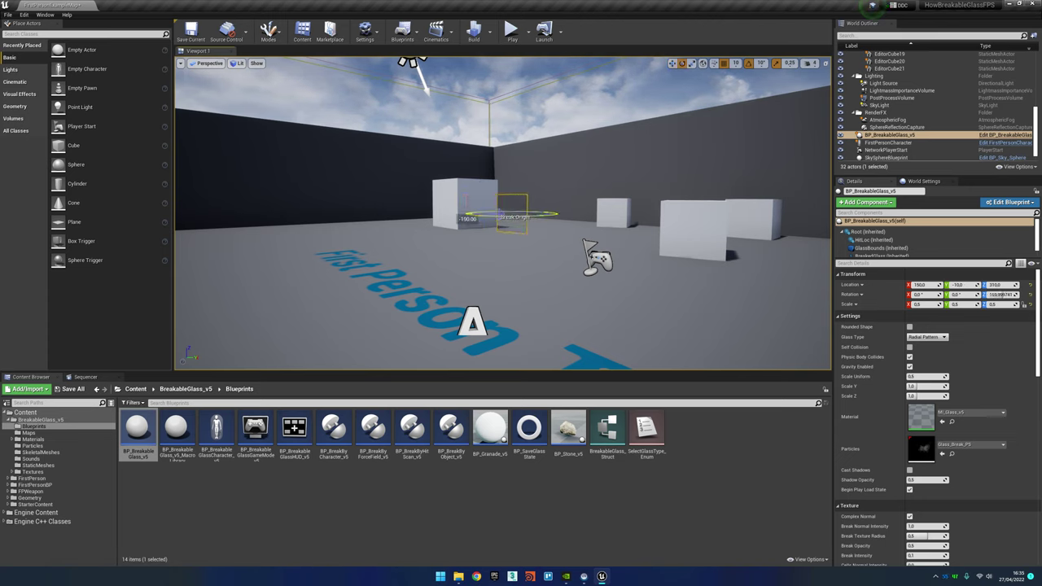
pyautogui.moveTo(684, 340); pyautogui.dragTo(685, 340, button='right')
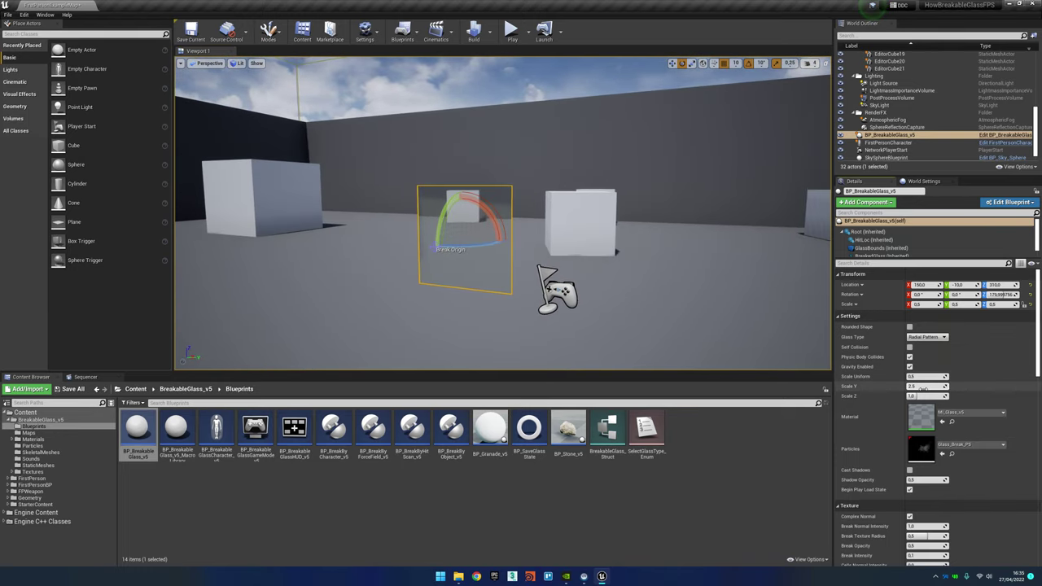
pyautogui.press('Tab')
pyautogui.write('2,5')
pyautogui.press('Return')
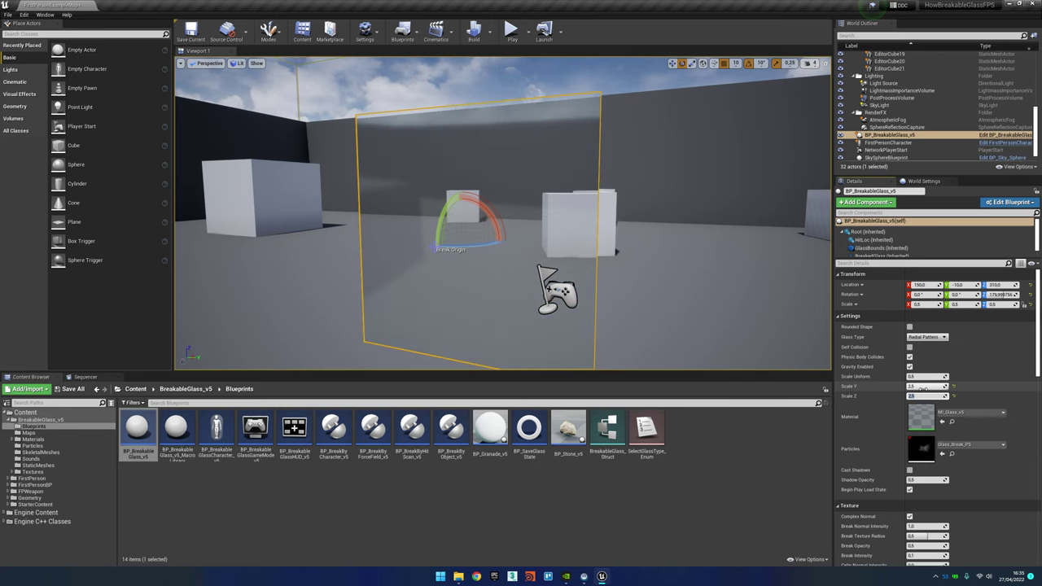
pyautogui.moveTo(503, 212); pyautogui.dragTo(503, 212, button='right')
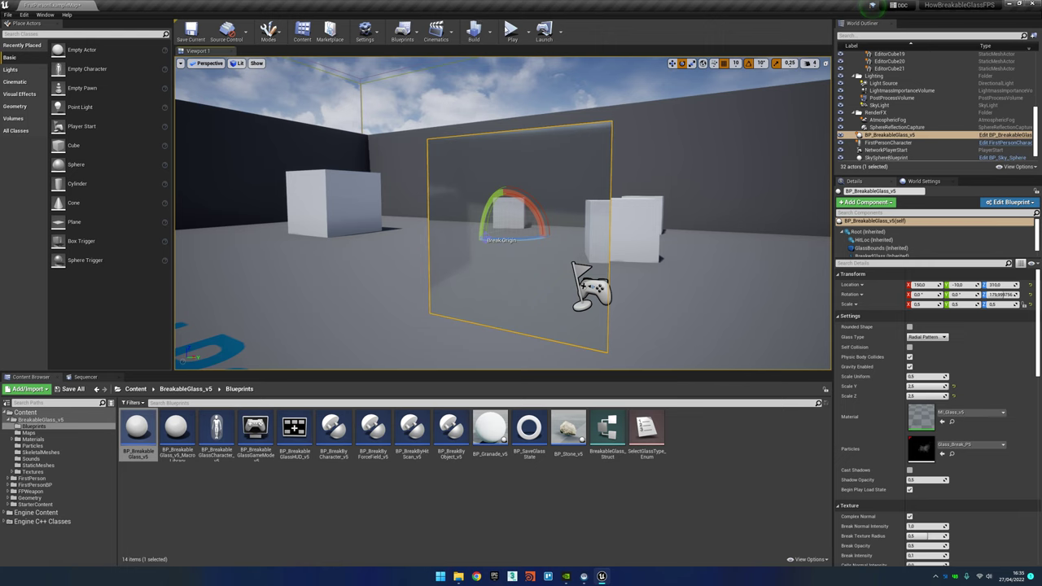
pyautogui.click(511, 31)
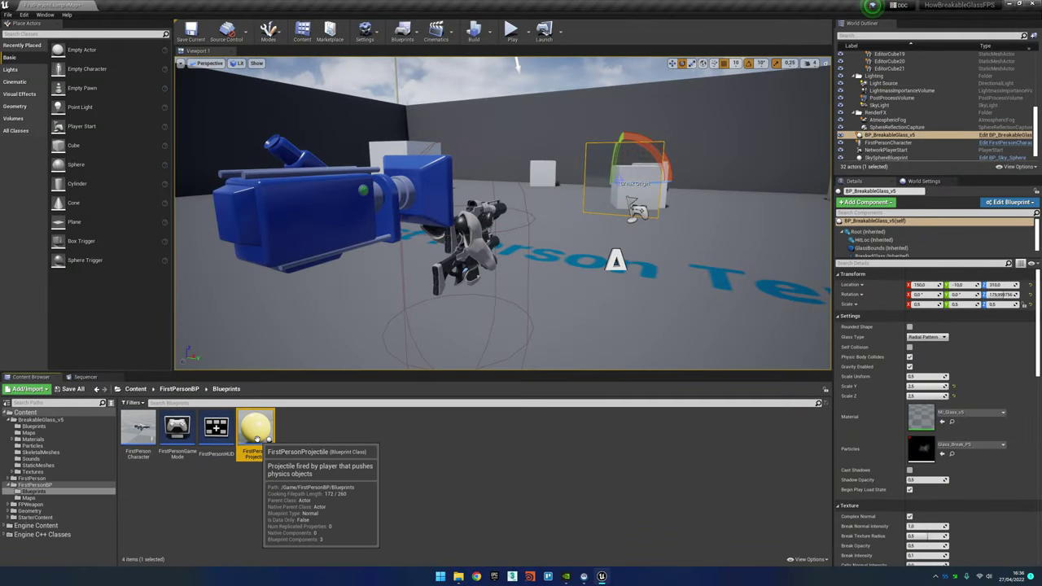
# Open FirstPersonProjectile and add a BP_BreakByObject_v5 component to it
pyautogui.doubleClick(257, 443)
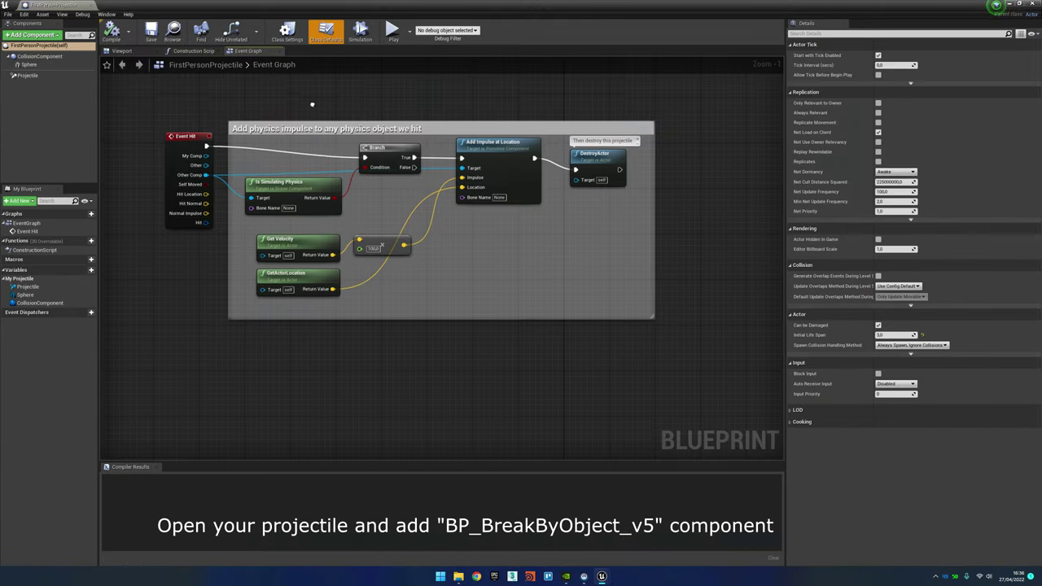
pyautogui.moveTo(308, 101); pyautogui.dragTo(362, 320, button='right')
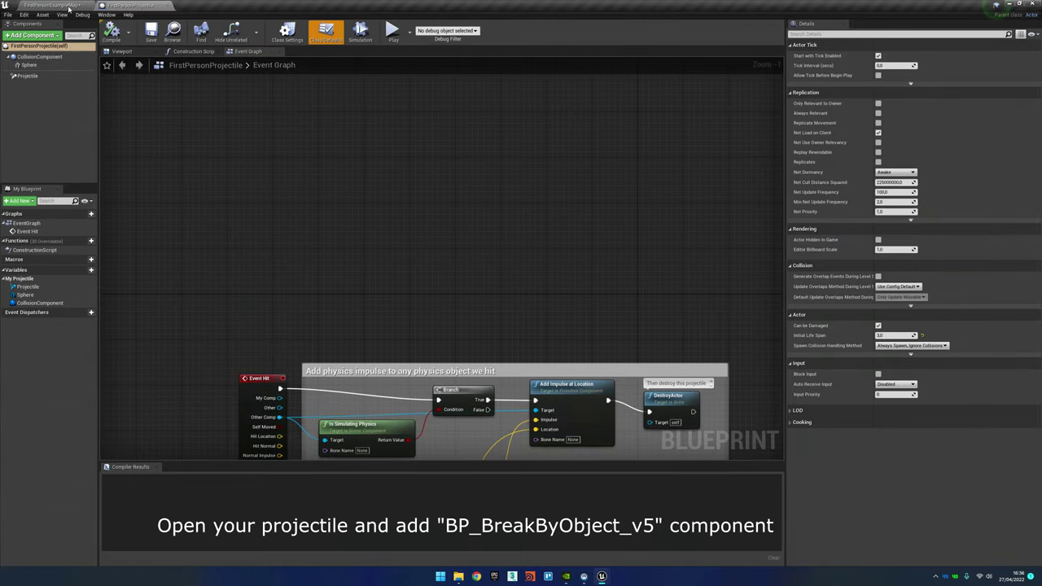
pyautogui.click(45, 5)
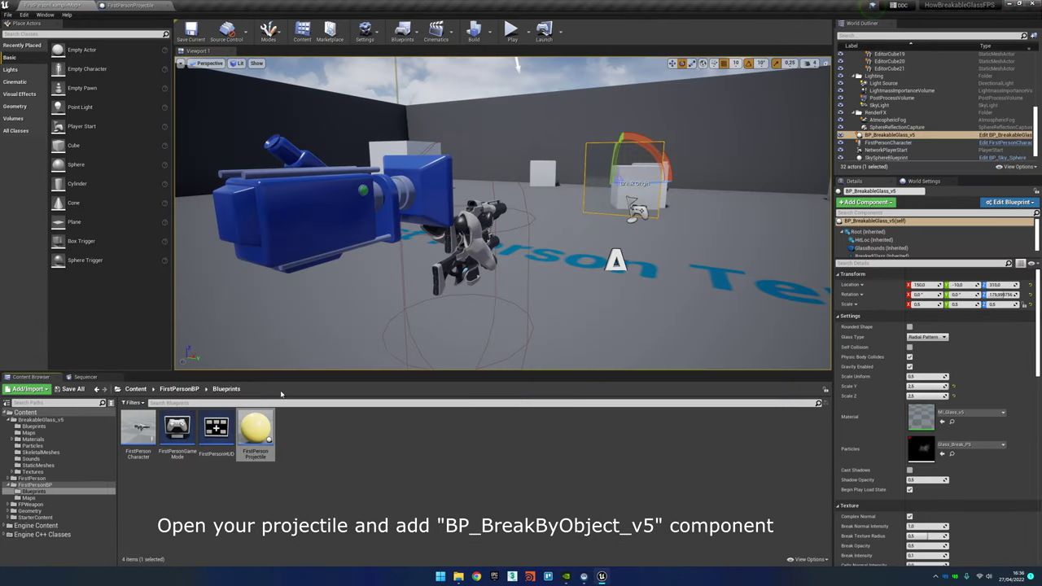
pyautogui.click(135, 389)
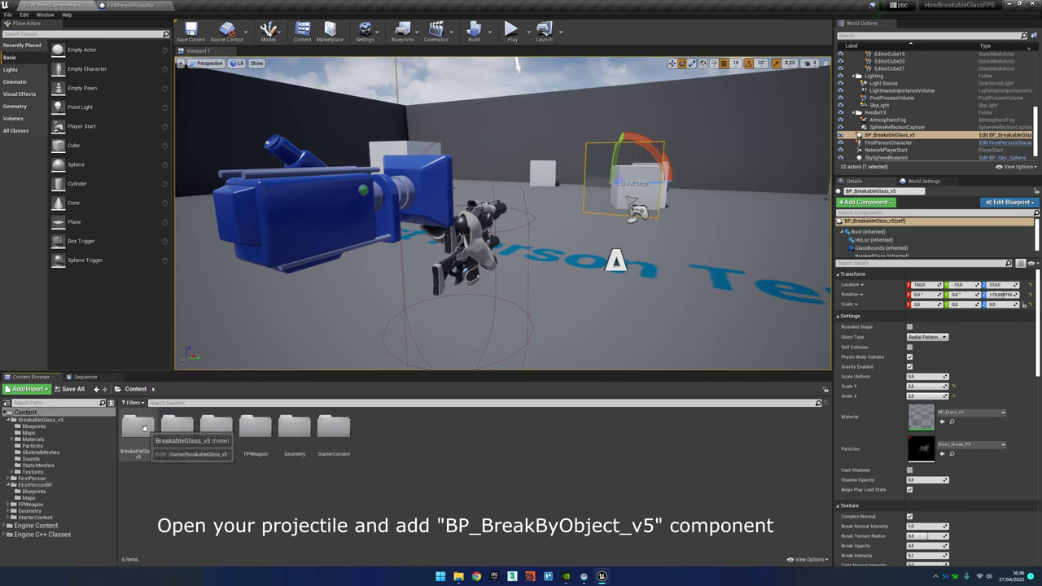
pyautogui.doubleClick(138, 427)
pyautogui.doubleClick(139, 425)
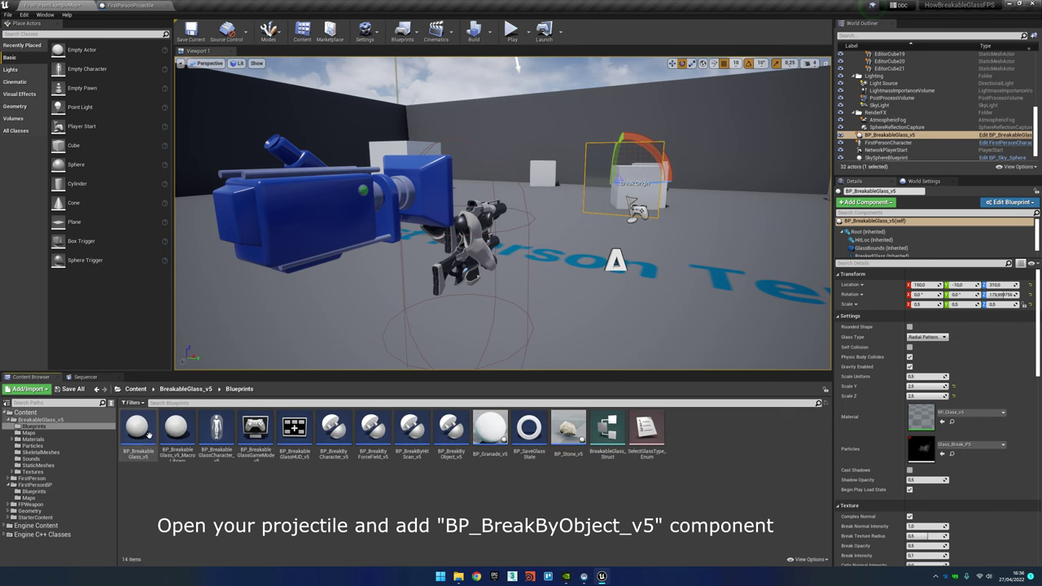
pyautogui.moveTo(455, 452); pyautogui.dragTo(130, 7)
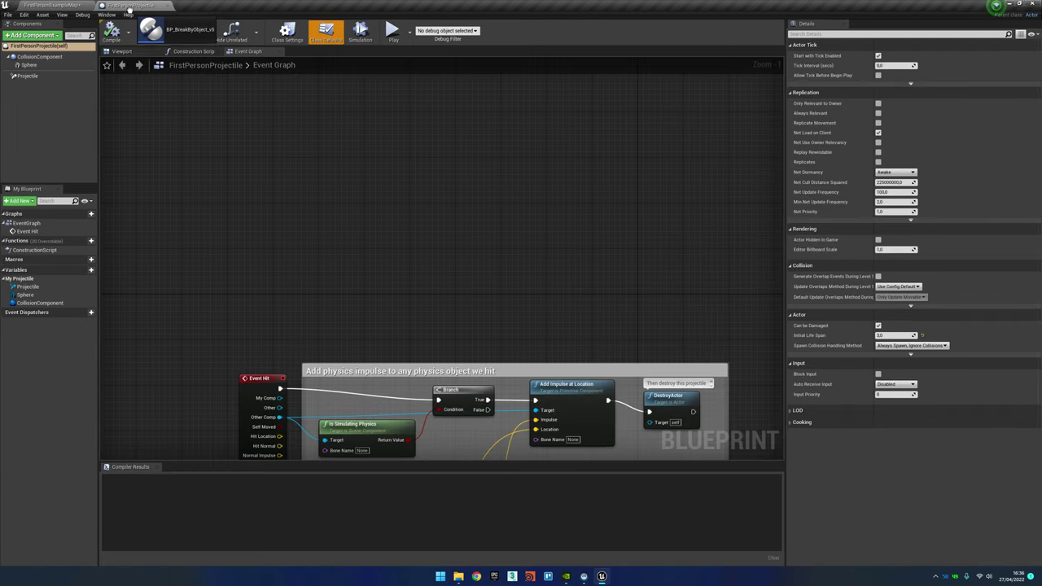
pyautogui.moveTo(131, 7)
pyautogui.mouseDown()
pyautogui.moveTo(37, 106)
pyautogui.moveTo(272, 199)
pyautogui.moveTo(298, 179)
pyautogui.moveTo(407, 210)
pyautogui.mouseUp()
# Add a Breakable Glass Object Settings call off the BP_BreakByObject_v5 reference
pyautogui.write('s')
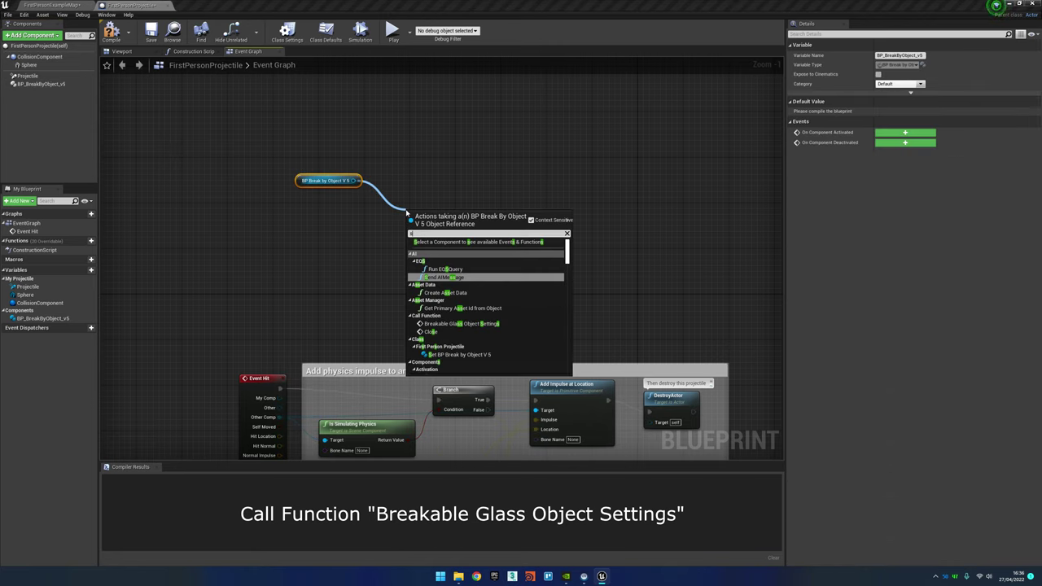
pyautogui.write('ett')
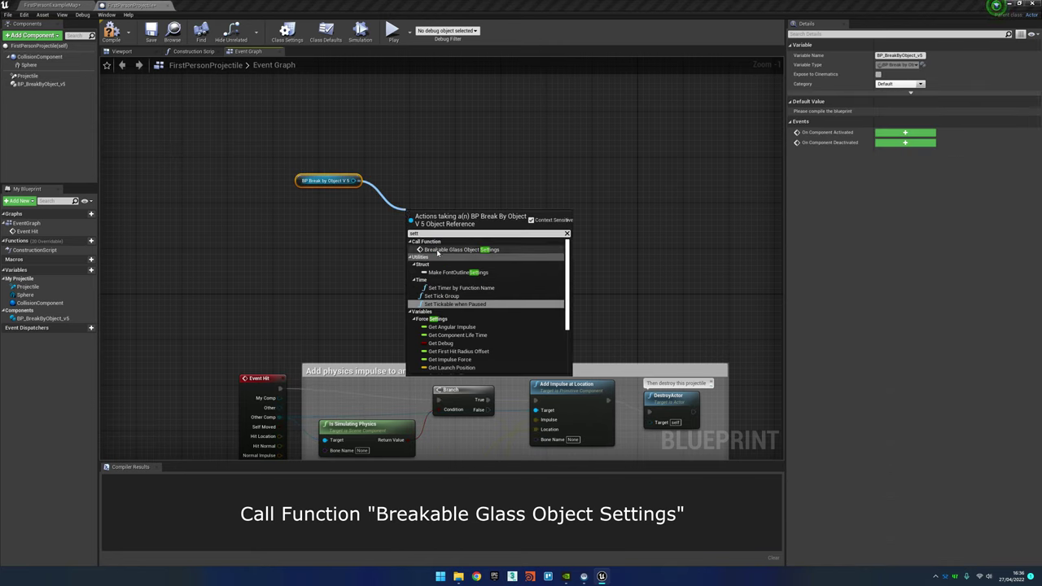
pyautogui.click(466, 252)
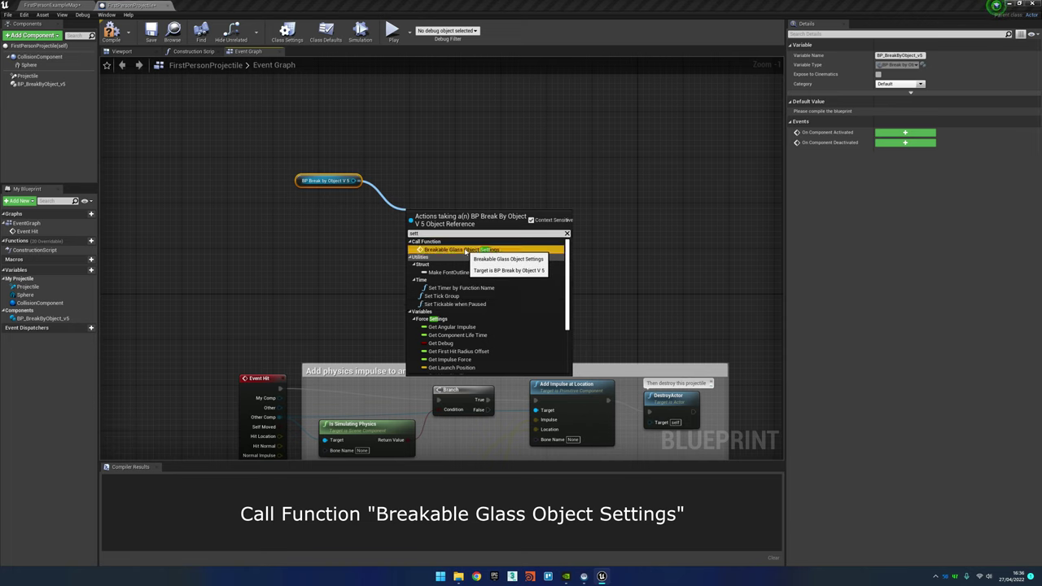
pyautogui.click(466, 252)
pyautogui.moveTo(447, 219); pyautogui.dragTo(451, 166)
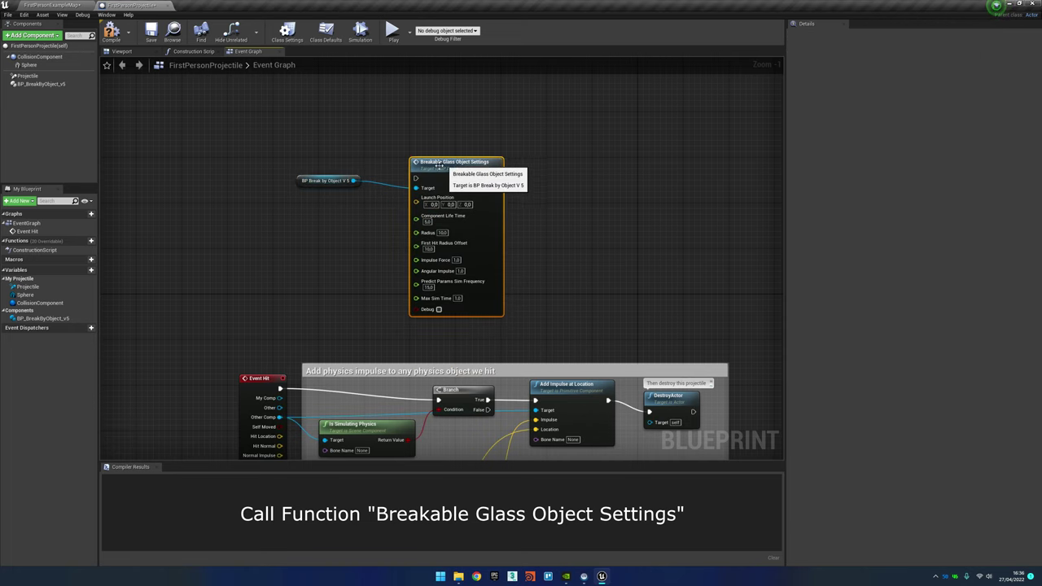
pyautogui.moveTo(438, 165); pyautogui.dragTo(519, 175, button='right')
pyautogui.click(411, 193)
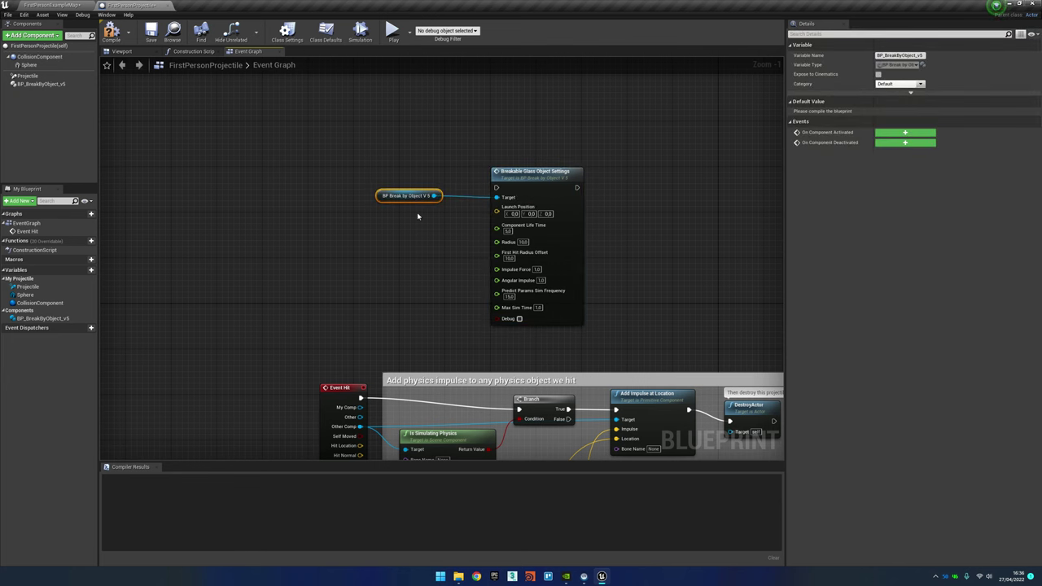
pyautogui.moveTo(418, 215); pyautogui.dragTo(457, 240, button='right')
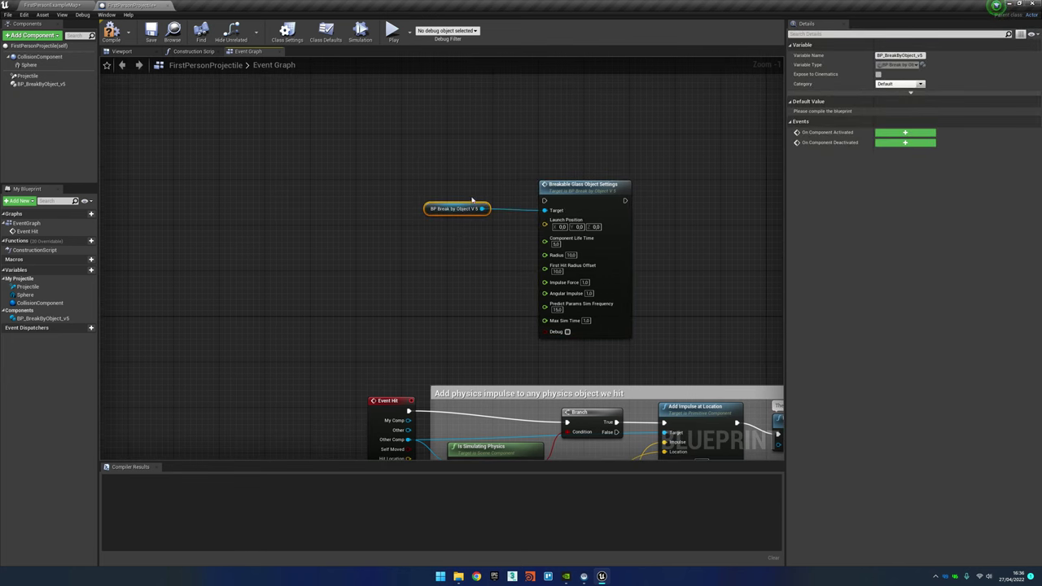
# Have Event BeginPlay trigger Breakable Glass Object Settings with the component as Target
pyautogui.rightClick(392, 178)
pyautogui.write('b')
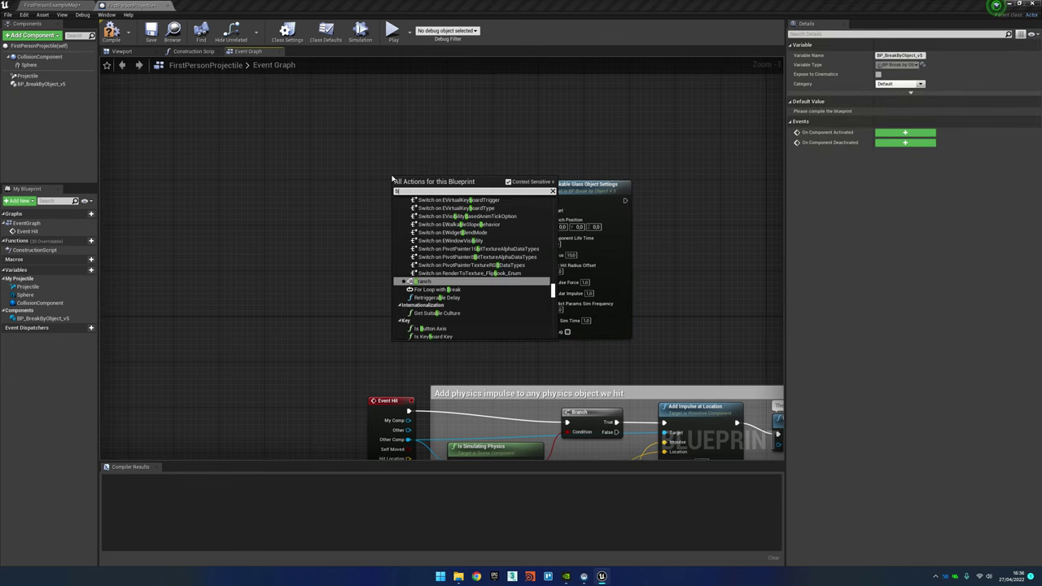
pyautogui.write('egin')
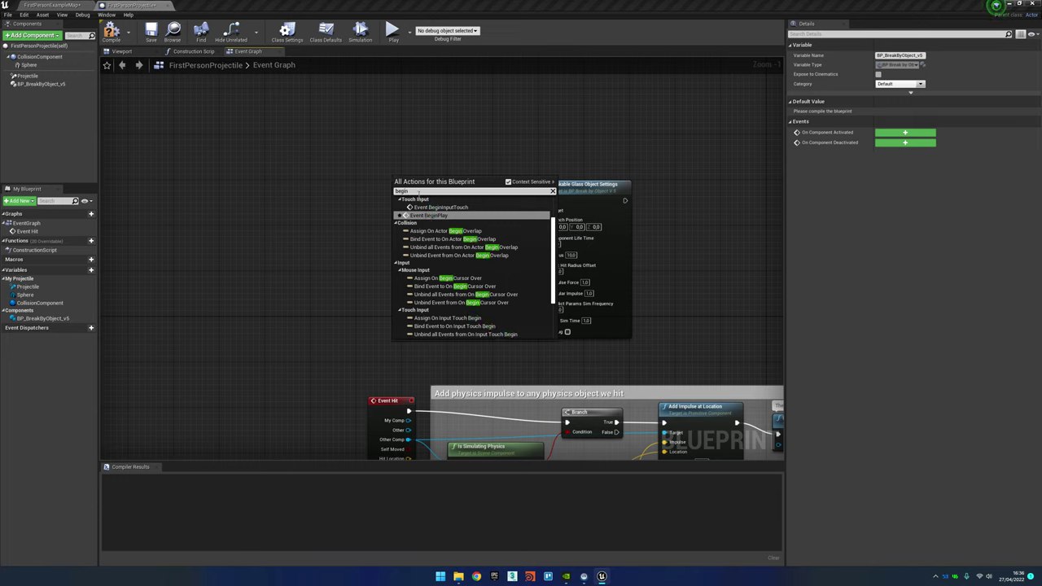
pyautogui.click(432, 216)
pyautogui.moveTo(442, 189); pyautogui.dragTo(485, 194)
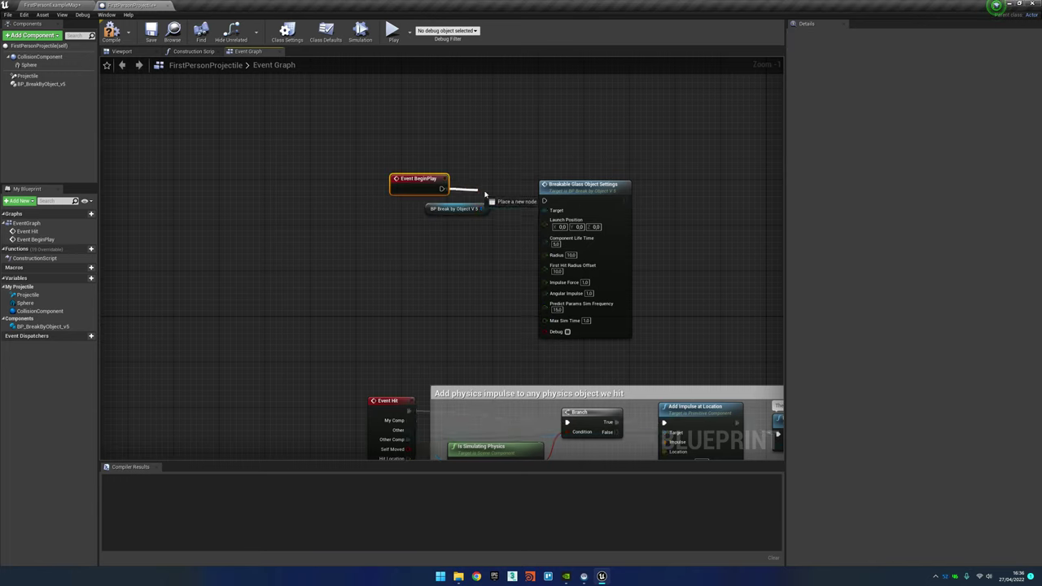
pyautogui.moveTo(549, 203); pyautogui.dragTo(546, 202)
pyautogui.moveTo(485, 209); pyautogui.dragTo(546, 210)
pyautogui.moveTo(416, 178); pyautogui.dragTo(370, 190)
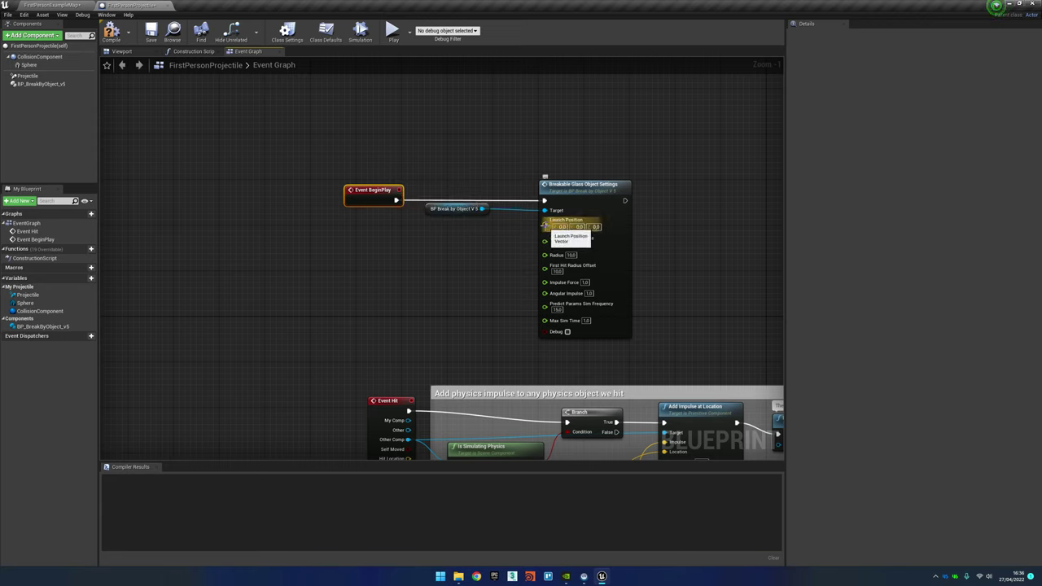
# Feed GetActorLocation into Launch Position and compile the projectile blueprint
pyautogui.moveTo(545, 225); pyautogui.dragTo(447, 235)
pyautogui.write('get ac')
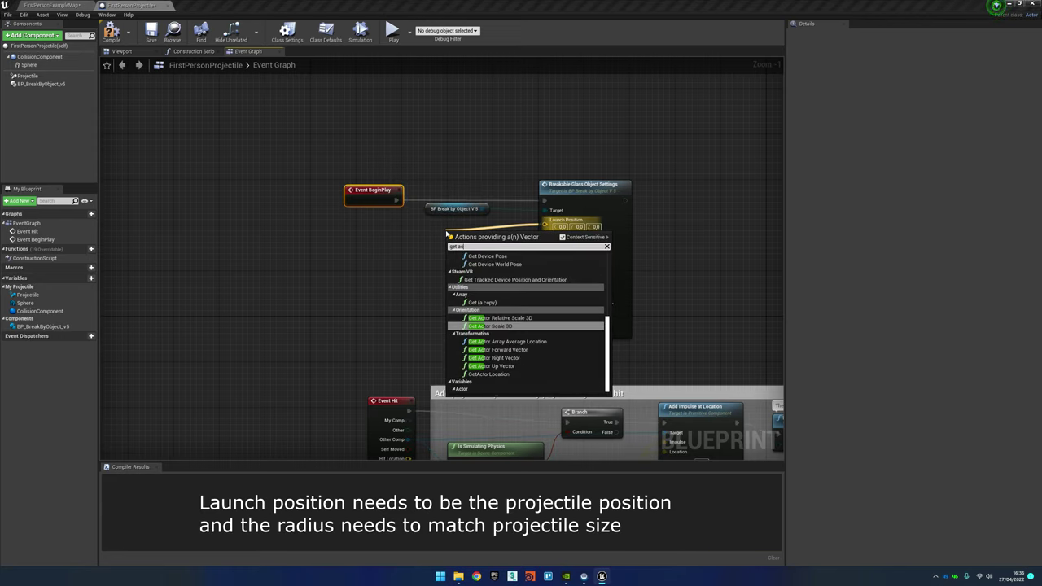
pyautogui.write('tor loca')
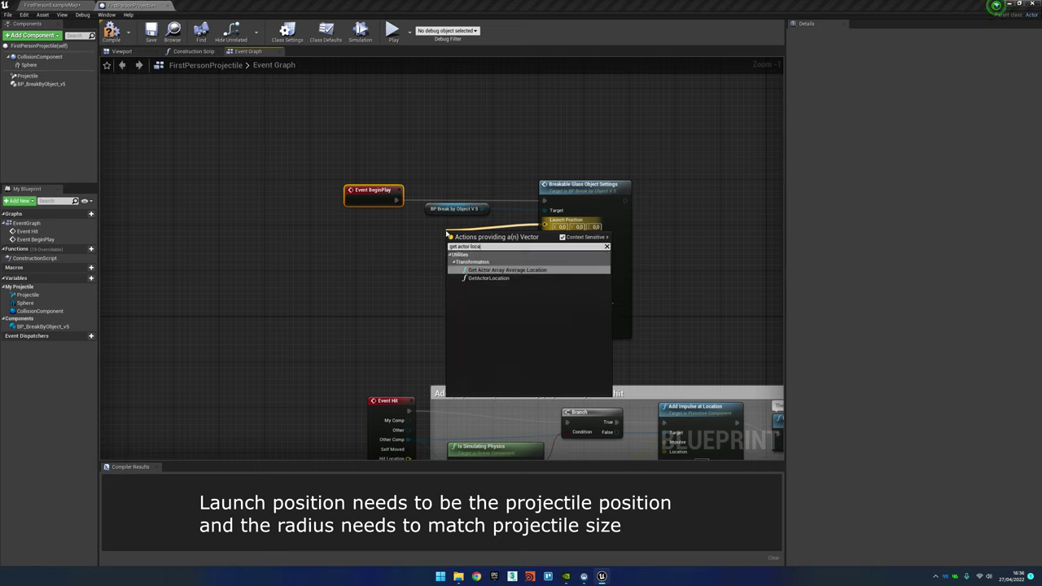
pyautogui.click(476, 279)
pyautogui.moveTo(488, 241); pyautogui.dragTo(459, 228)
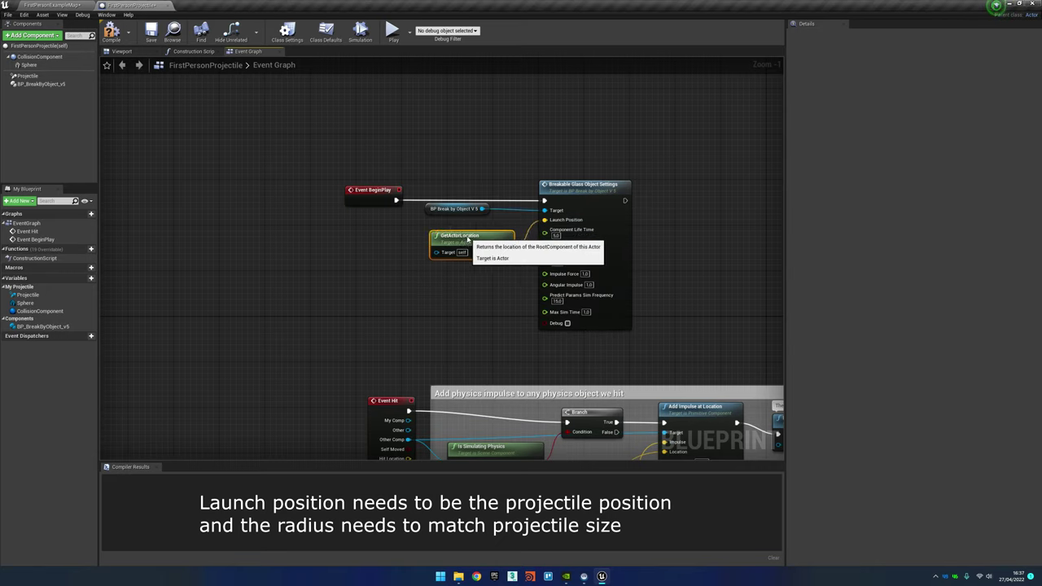
pyautogui.click(107, 32)
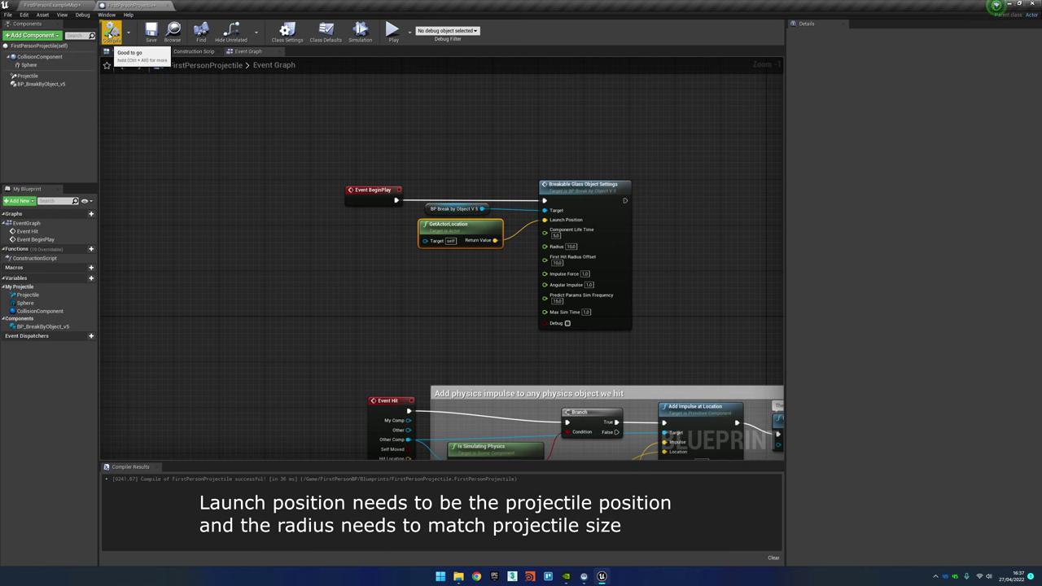
pyautogui.click(72, 6)
pyautogui.click(126, 6)
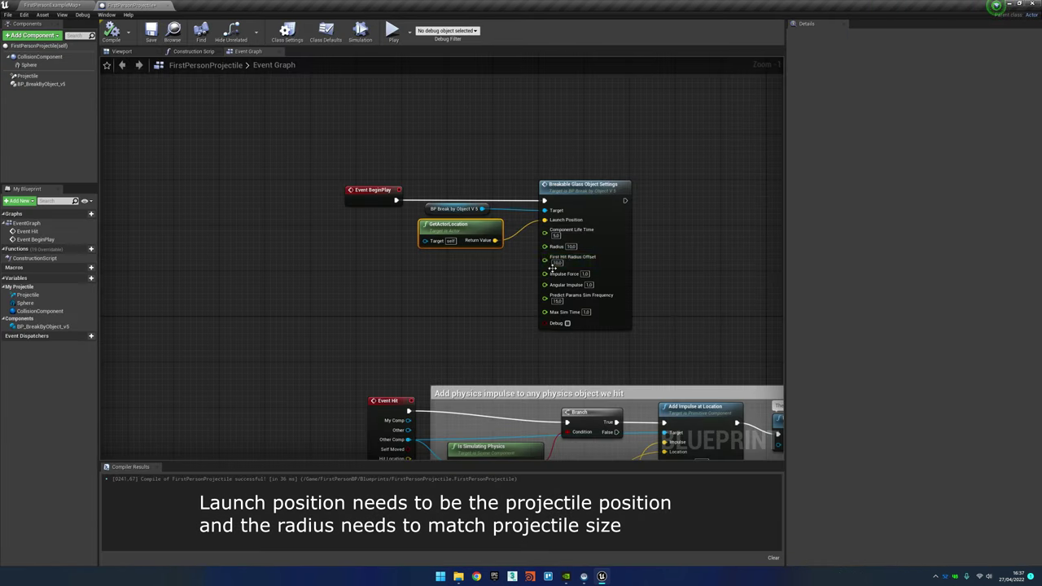
pyautogui.click(72, 6)
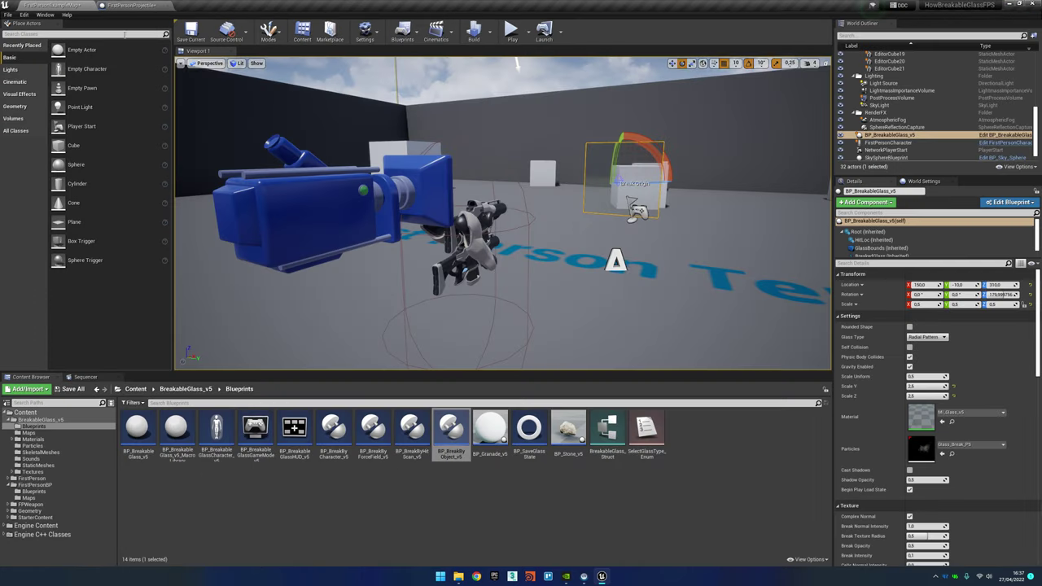
pyautogui.click(511, 31)
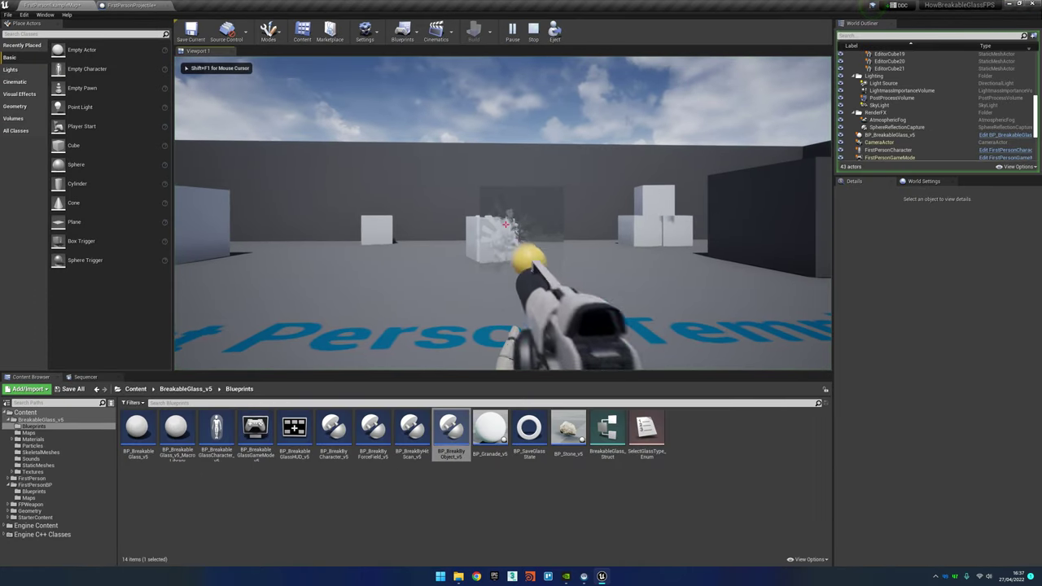
pyautogui.click(505, 224)
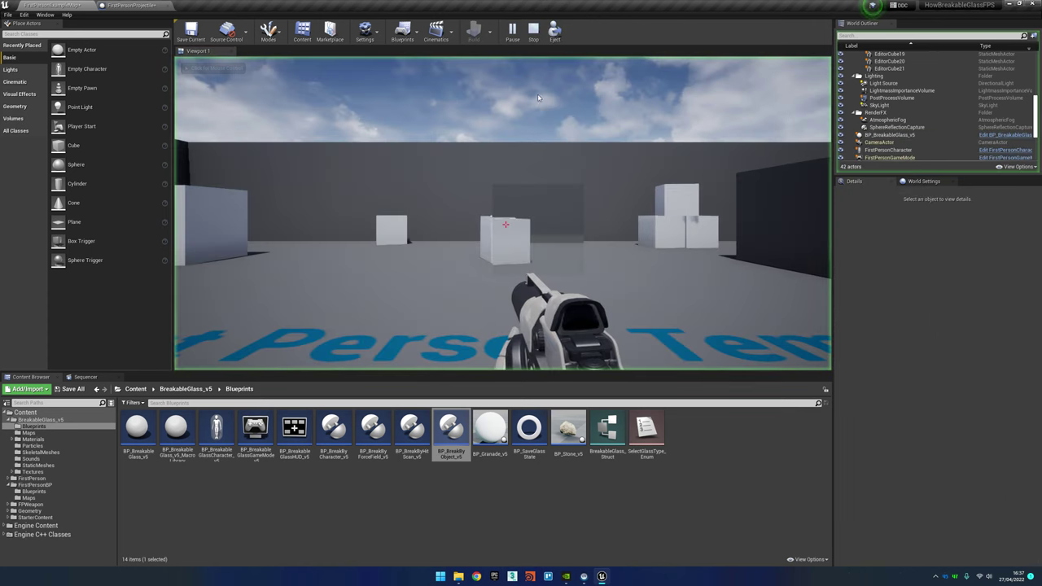
pyautogui.click(537, 97)
pyautogui.press('w')
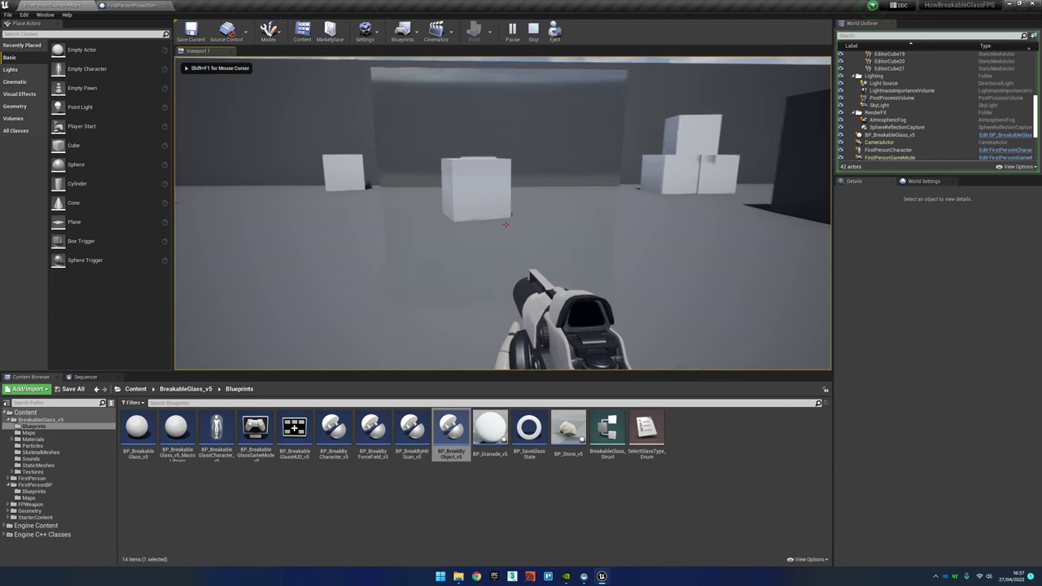
pyautogui.press('s')
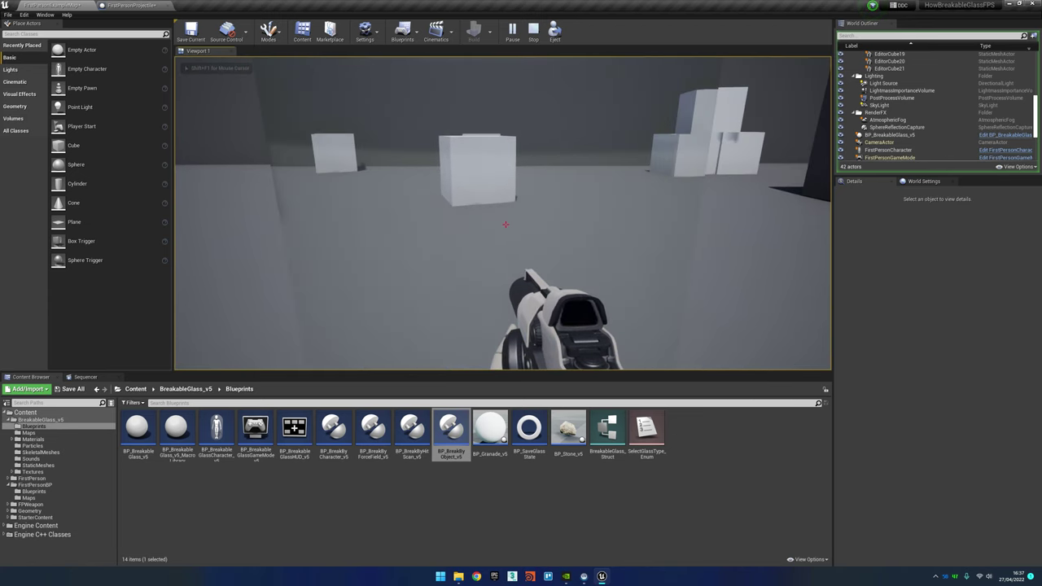
pyautogui.press('Escape')
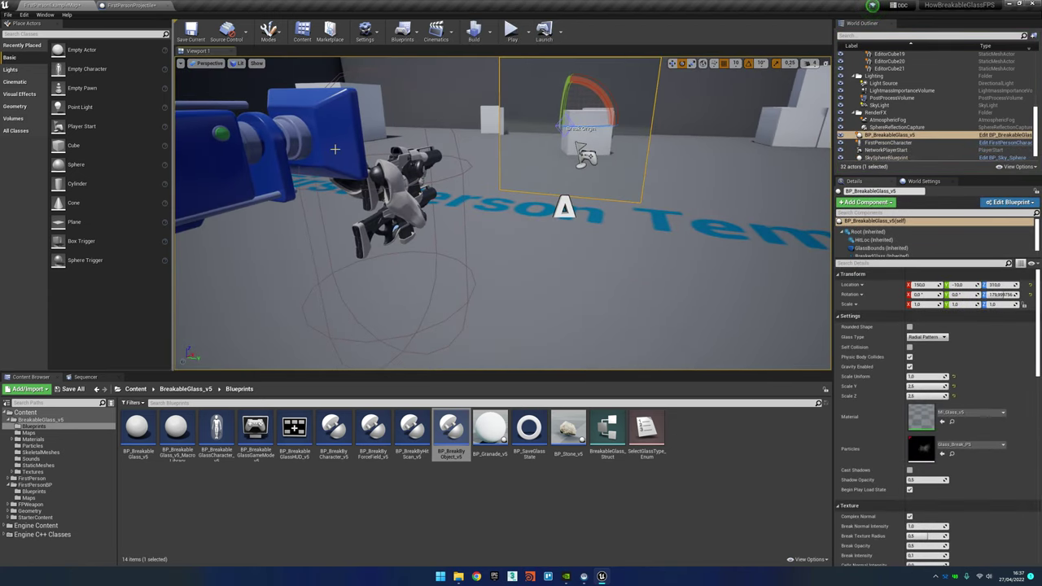
# Select FirstPersonCharacter and browse to Content > FirstPersonBP > Blueprints
pyautogui.click(335, 149)
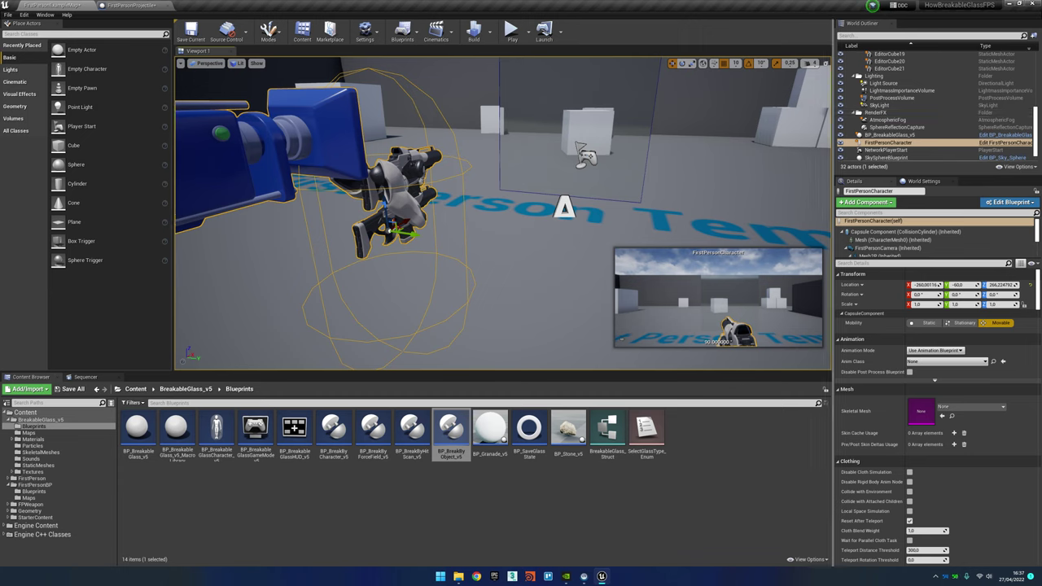
pyautogui.click(141, 391)
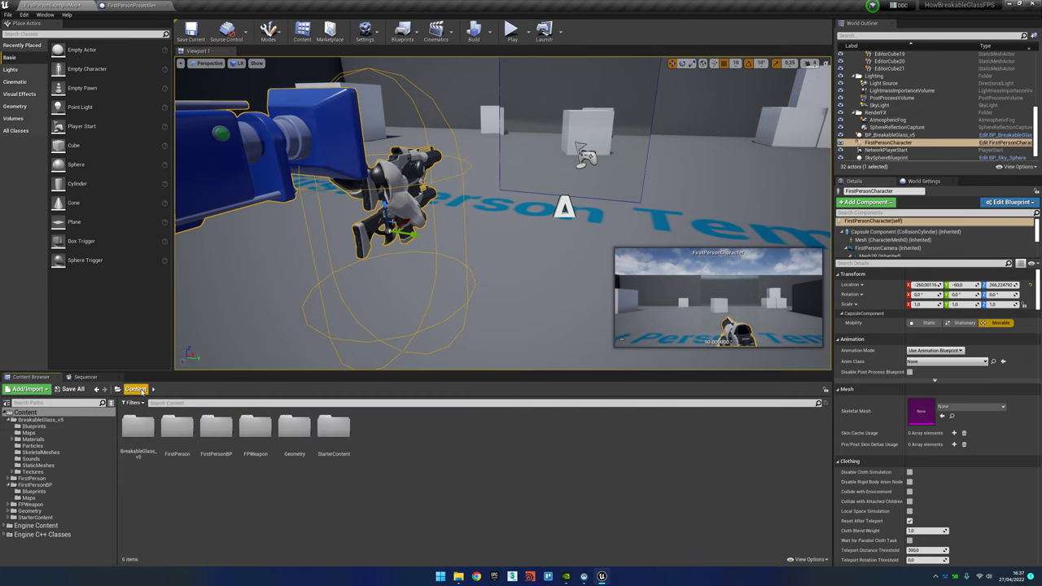
pyautogui.doubleClick(216, 431)
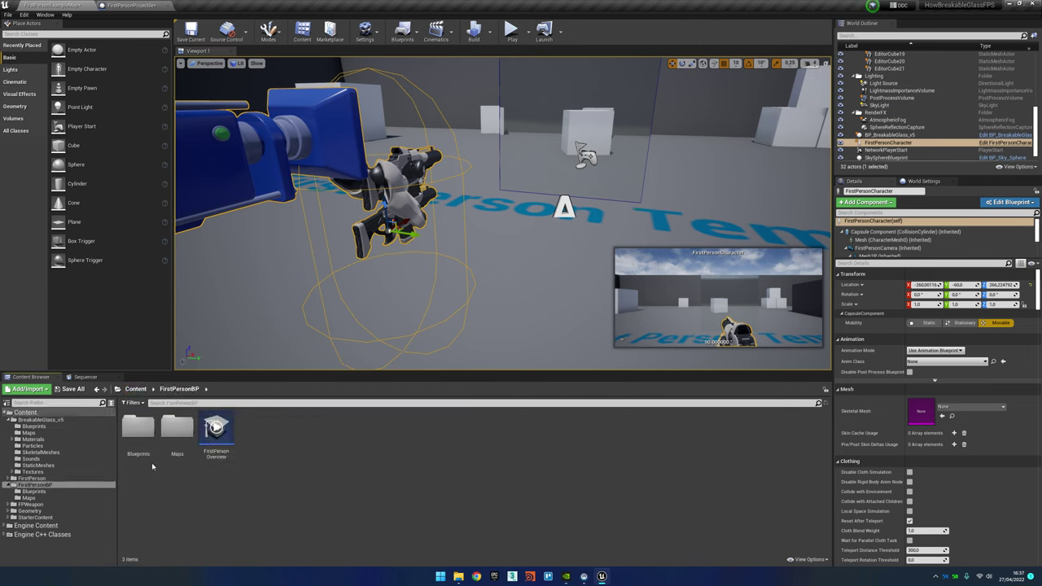
pyautogui.doubleClick(138, 435)
# Open FirstPersonCharacter and drag in BP_BreakByCharacter_v5 from BreakableGlass_v5/Blueprints
pyautogui.doubleClick(139, 440)
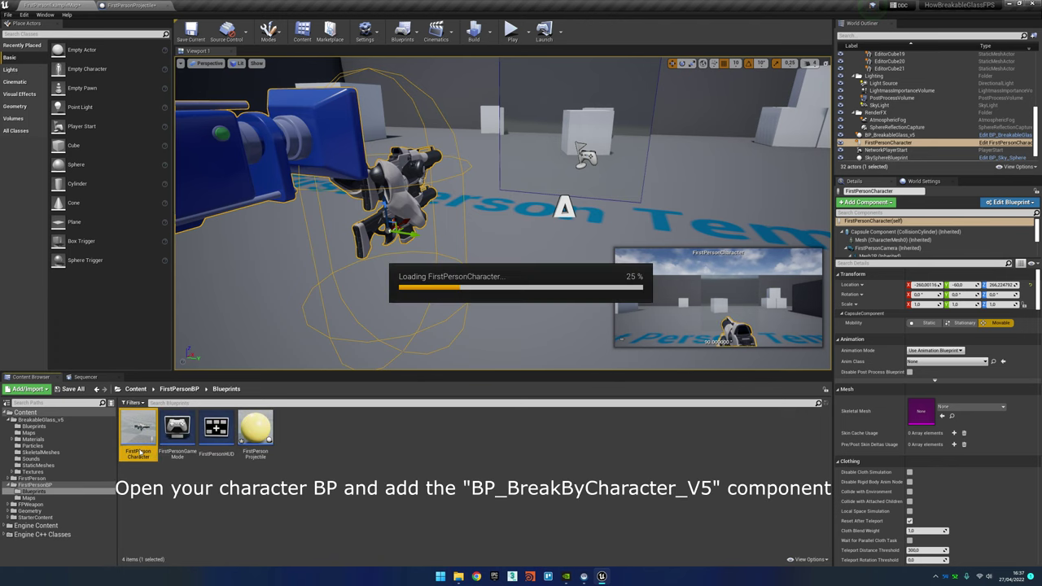
pyautogui.moveTo(378, 204); pyautogui.dragTo(413, 282, button='right')
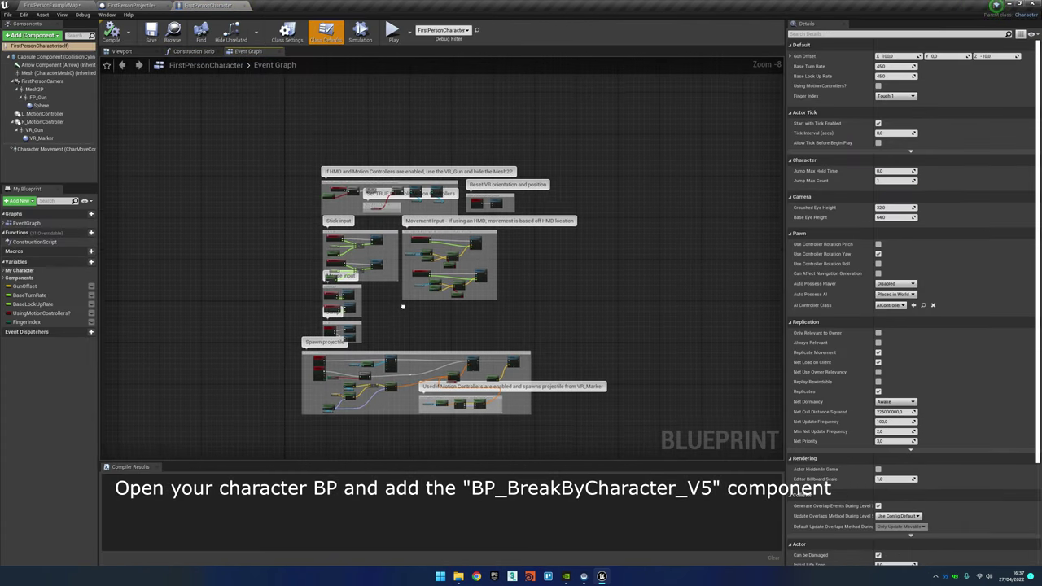
pyautogui.click(37, 5)
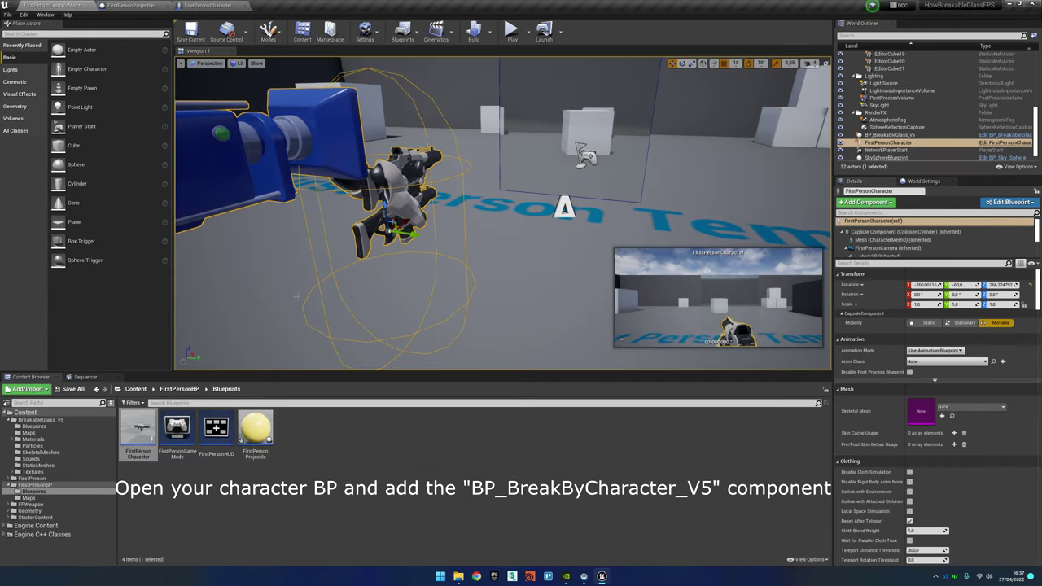
pyautogui.click(136, 389)
pyautogui.doubleClick(137, 425)
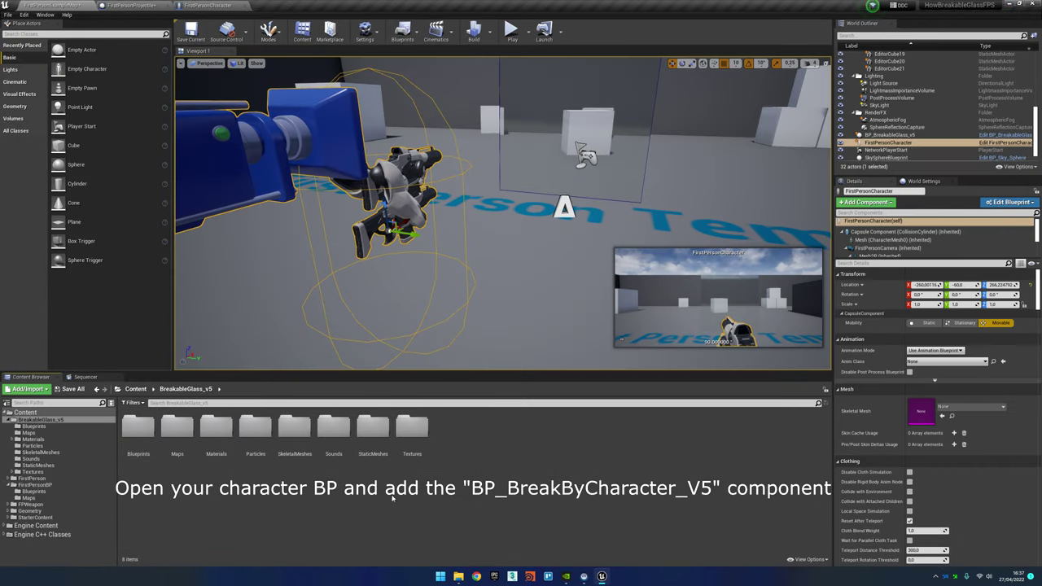
pyautogui.doubleClick(137, 425)
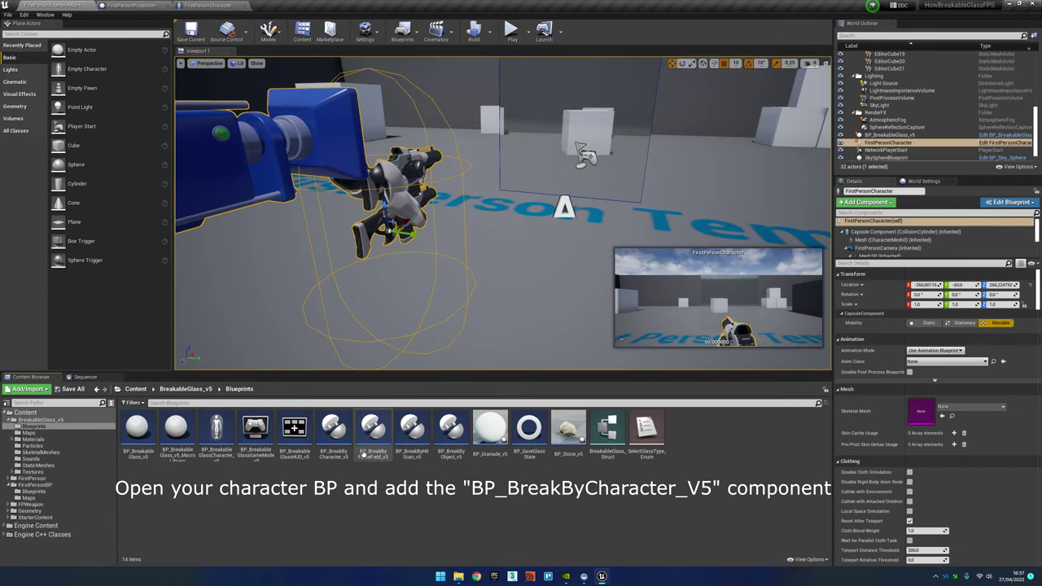
pyautogui.moveTo(333, 427)
pyautogui.mouseDown()
pyautogui.moveTo(122, 47)
pyautogui.moveTo(36, 157)
pyautogui.mouseUp()
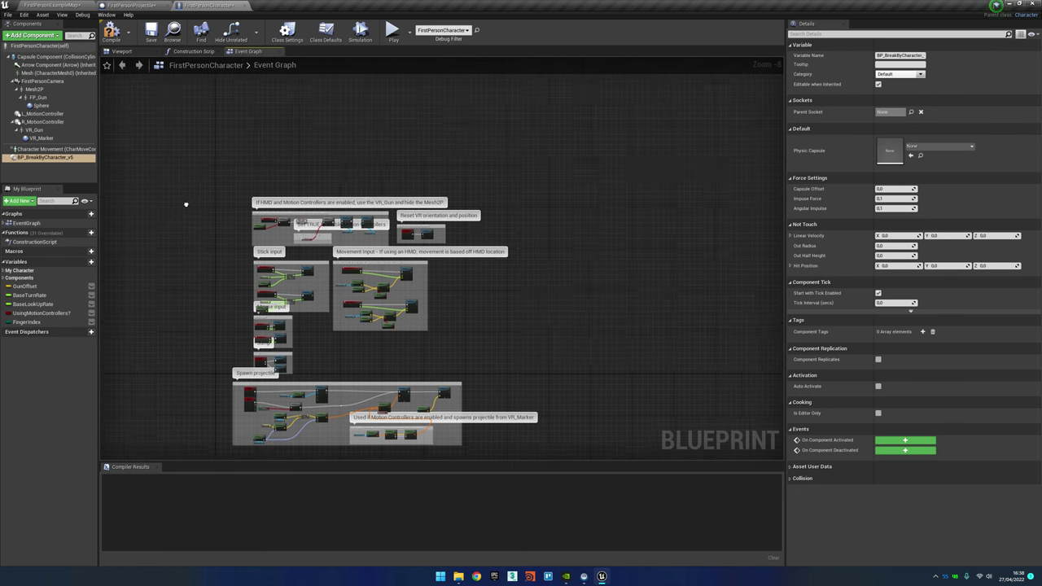
# Place the BP_BreakByCharacter_v5 reference and add a Sequence after Event BeginPlay
pyautogui.moveTo(211, 167)
pyautogui.mouseDown()
pyautogui.moveTo(63, 165)
pyautogui.moveTo(255, 177)
pyautogui.mouseUp()
pyautogui.scroll(-5, 321, 146)
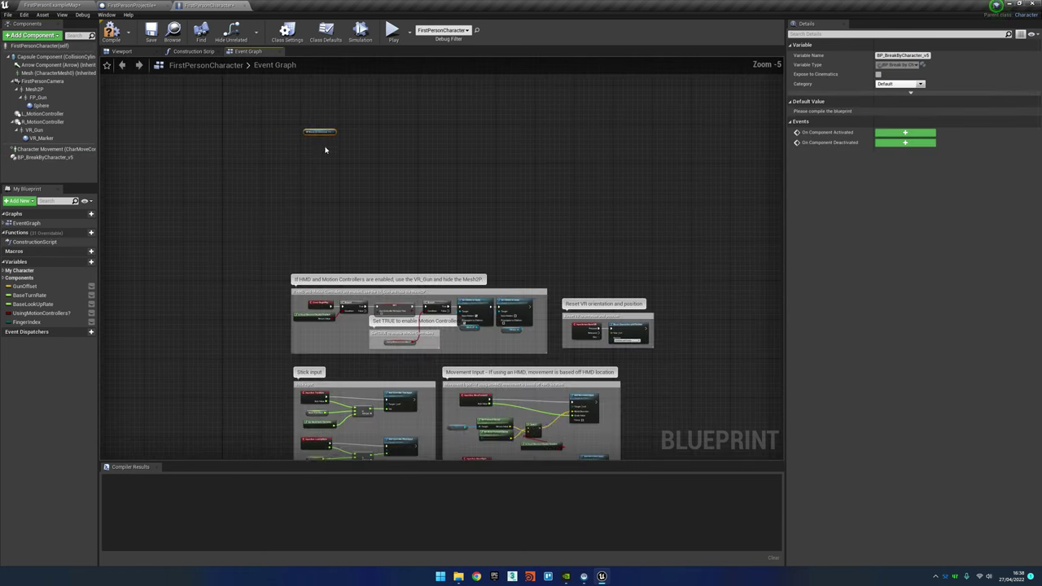
pyautogui.scroll(5, 315, 150)
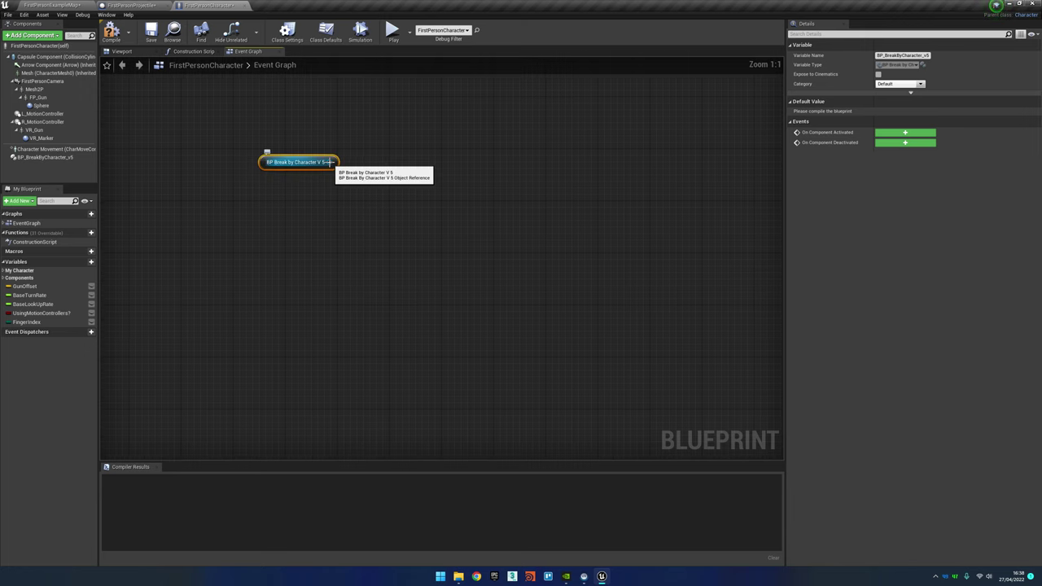
pyautogui.rightClick(280, 126)
pyautogui.write('begin')
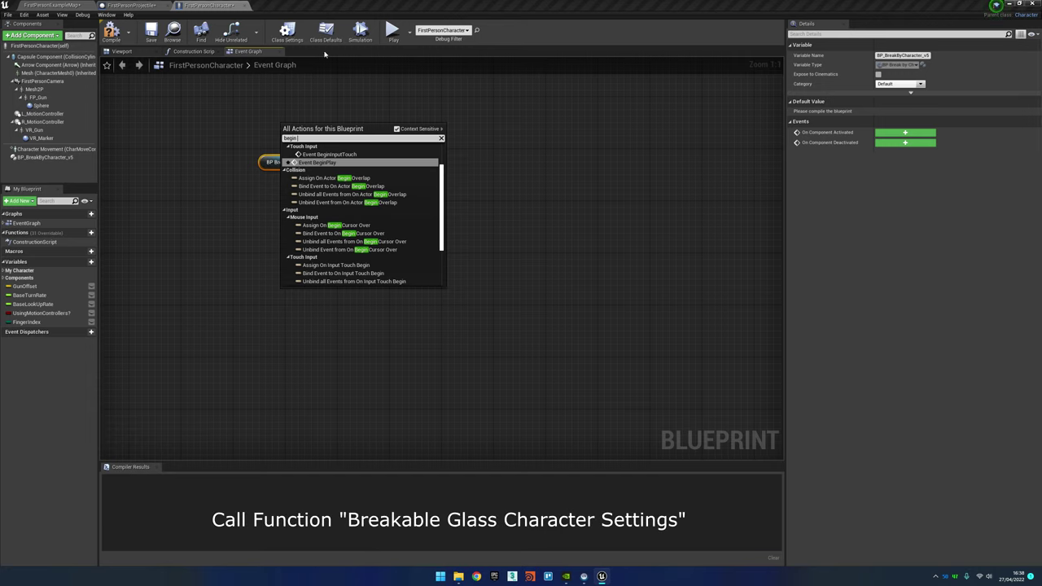
pyautogui.click(317, 163)
pyautogui.scroll(-4, 318, 165)
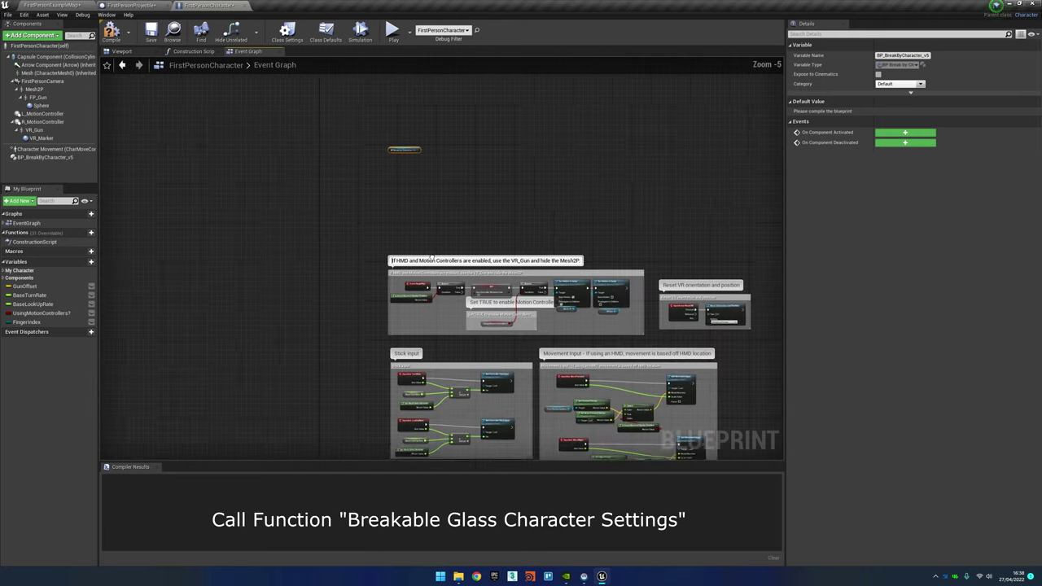
pyautogui.moveTo(415, 309)
pyautogui.mouseDown()
pyautogui.moveTo(373, 244)
pyautogui.moveTo(432, 249)
pyautogui.moveTo(471, 277)
pyautogui.moveTo(456, 236)
pyautogui.mouseUp()
pyautogui.scroll(3, 375, 239)
pyautogui.click(457, 320)
pyautogui.moveTo(469, 194); pyautogui.dragTo(410, 222, button='right')
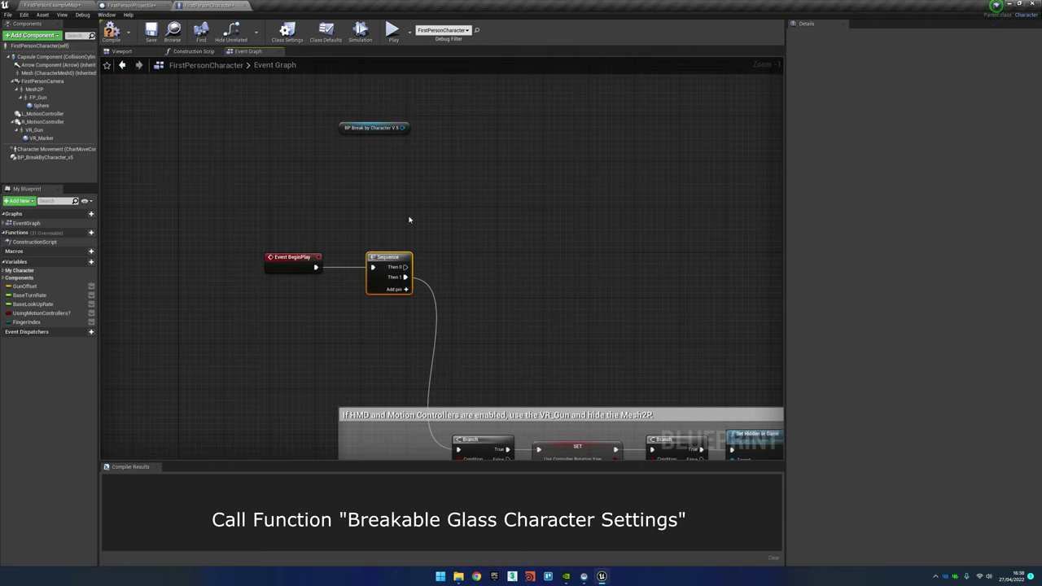
# Call Breakable Glass Character Settings from Sequence Then 0 and compile the character
pyautogui.moveTo(403, 128); pyautogui.dragTo(456, 213)
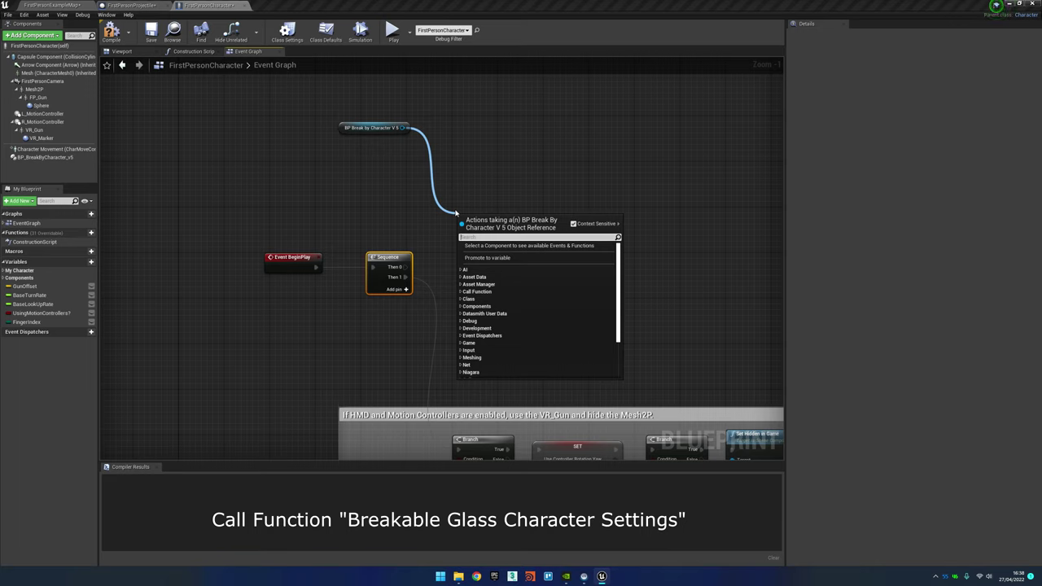
pyautogui.write('sett')
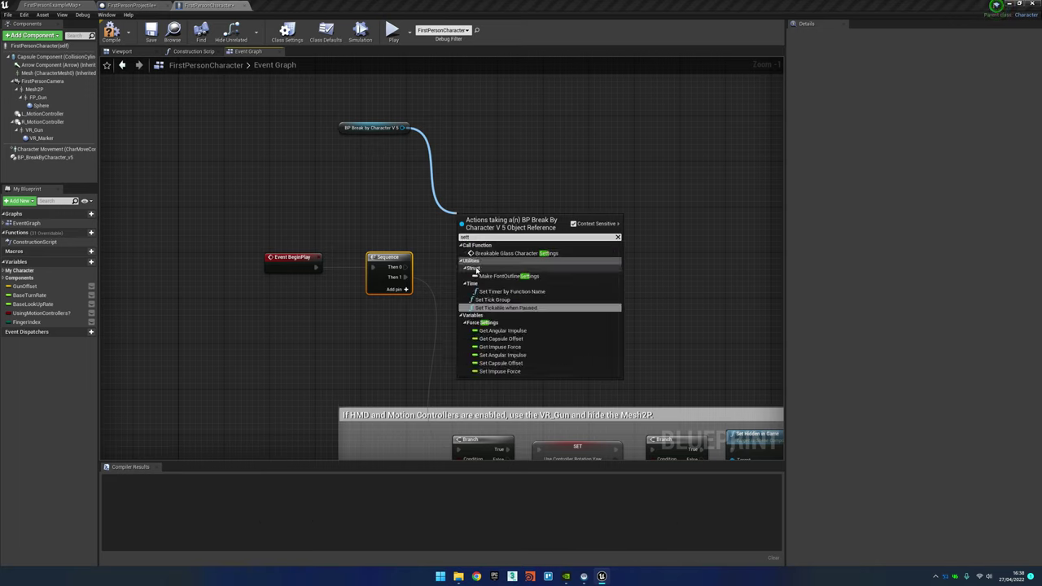
pyautogui.click(523, 254)
pyautogui.click(523, 255)
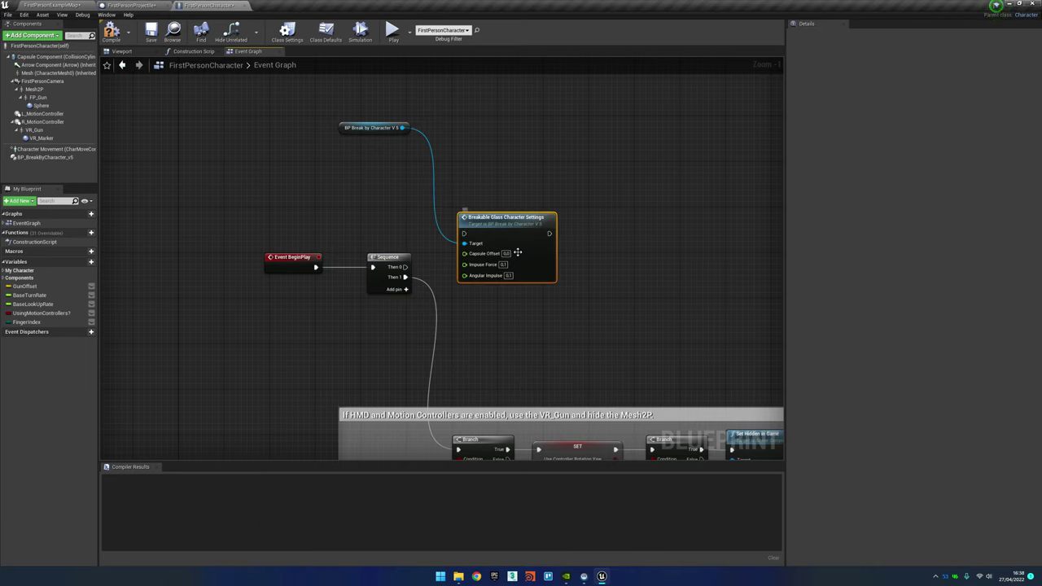
pyautogui.moveTo(501, 219); pyautogui.dragTo(518, 243)
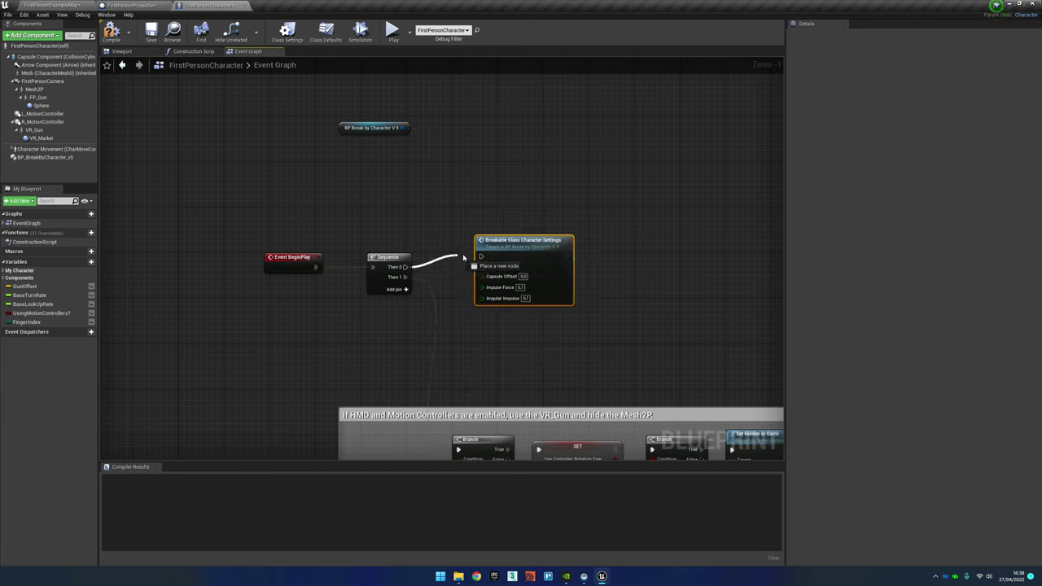
pyautogui.moveTo(399, 267); pyautogui.dragTo(513, 251)
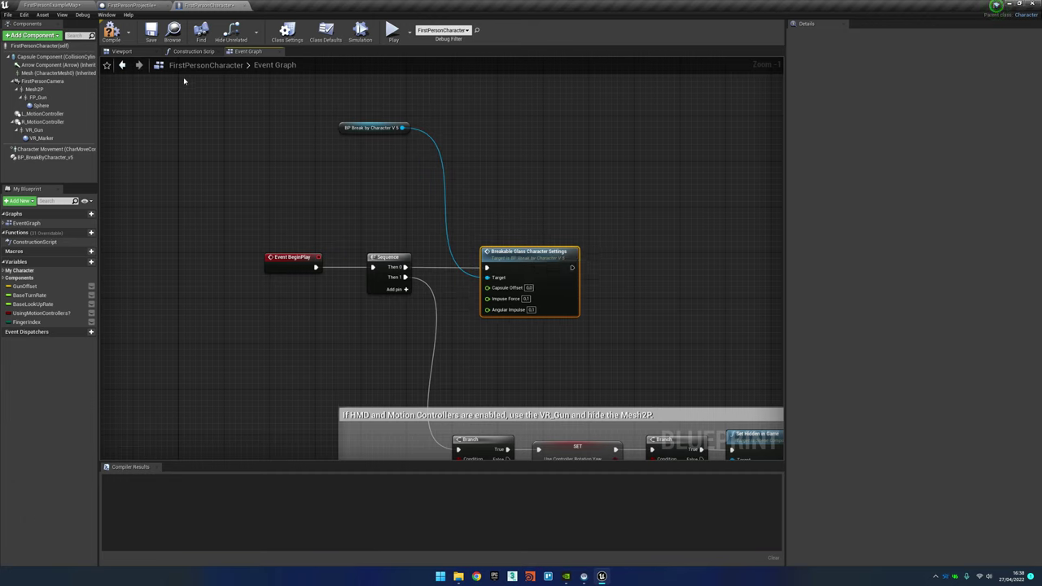
pyautogui.click(111, 31)
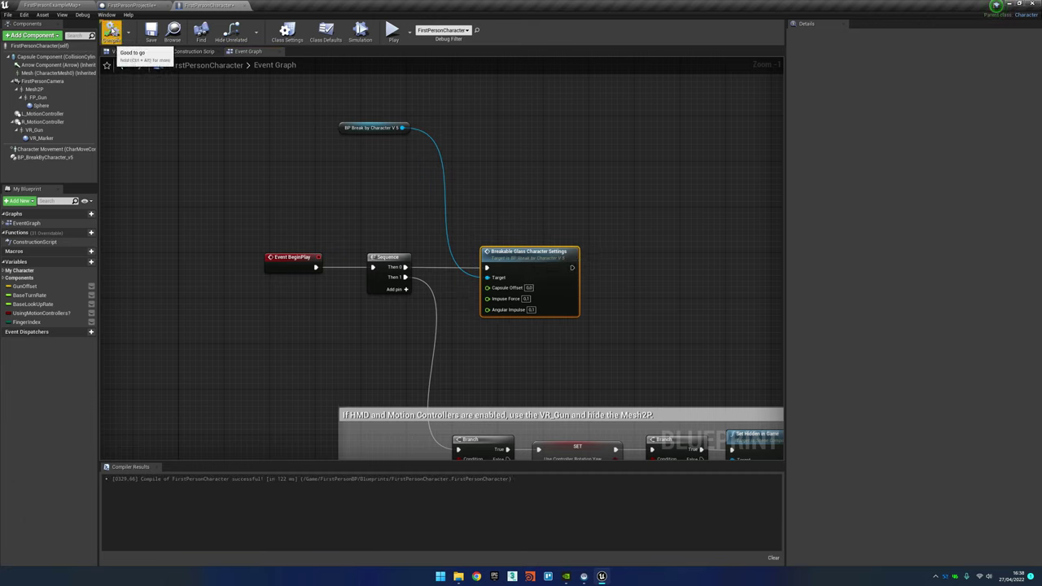
pyautogui.click(62, 6)
# Play the level, walking toward the cubes and back to the spawn area
pyautogui.click(509, 29)
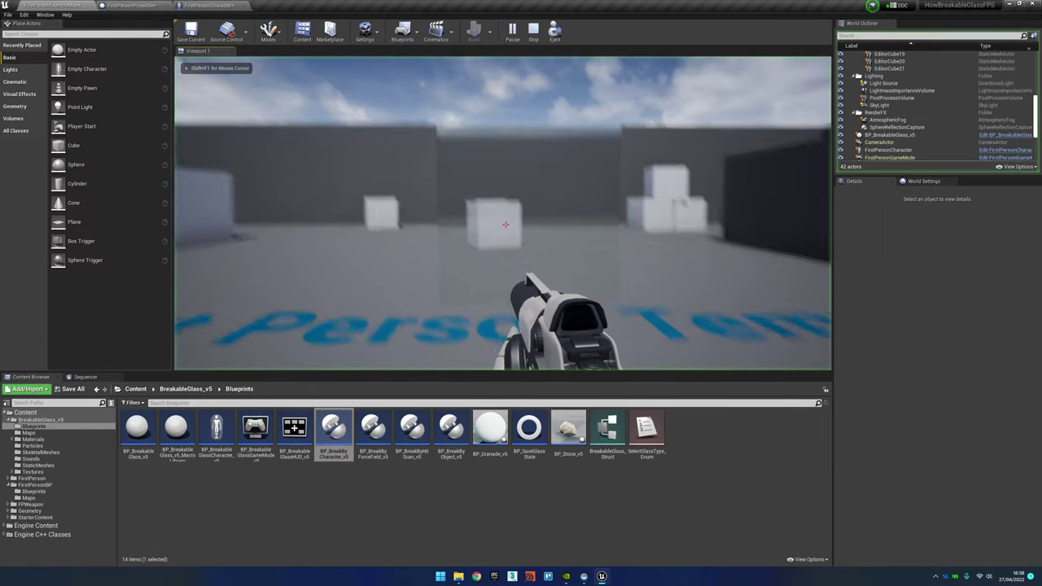
pyautogui.press('w')
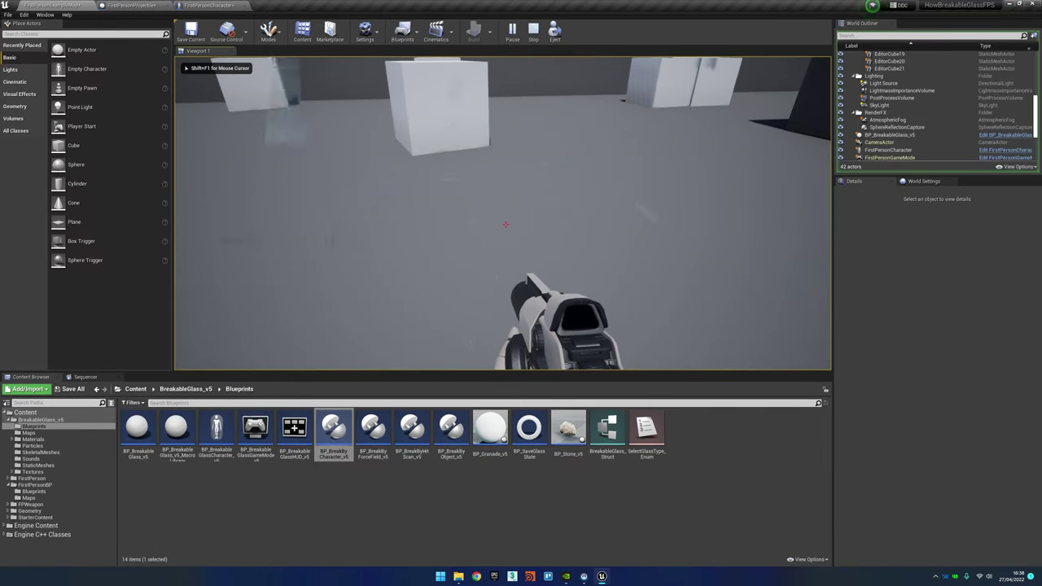
pyautogui.press('s')
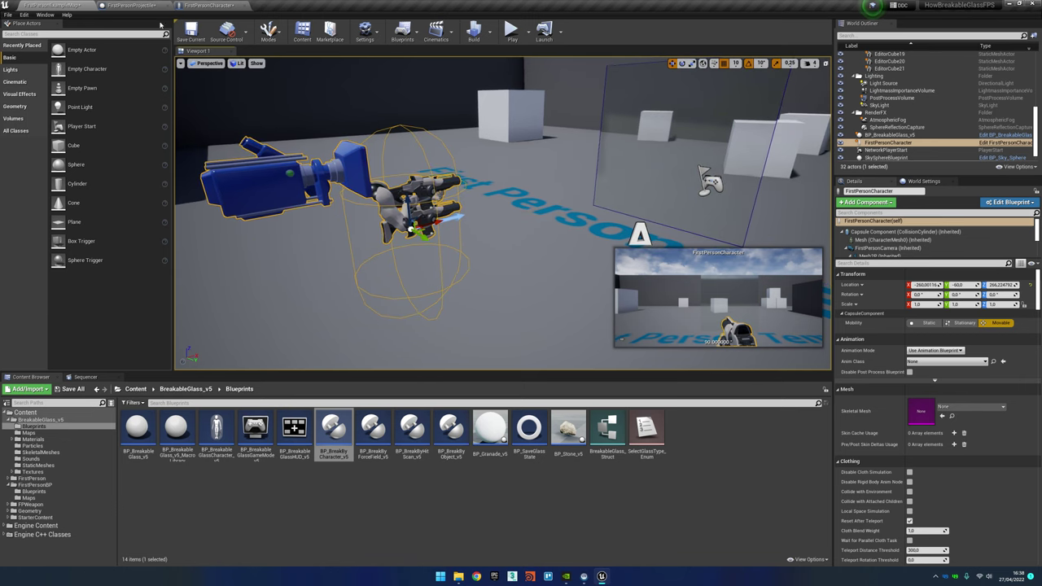
# Drop BP_BreakByHitScan_v5 into the FirstPersonCharacter Components panel
pyautogui.click(207, 7)
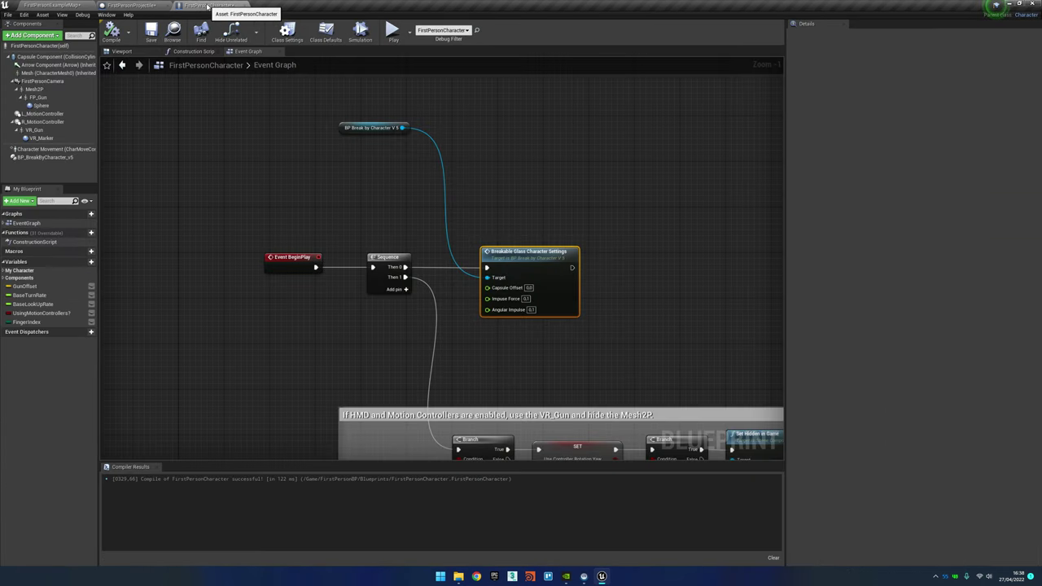
pyautogui.click(59, 6)
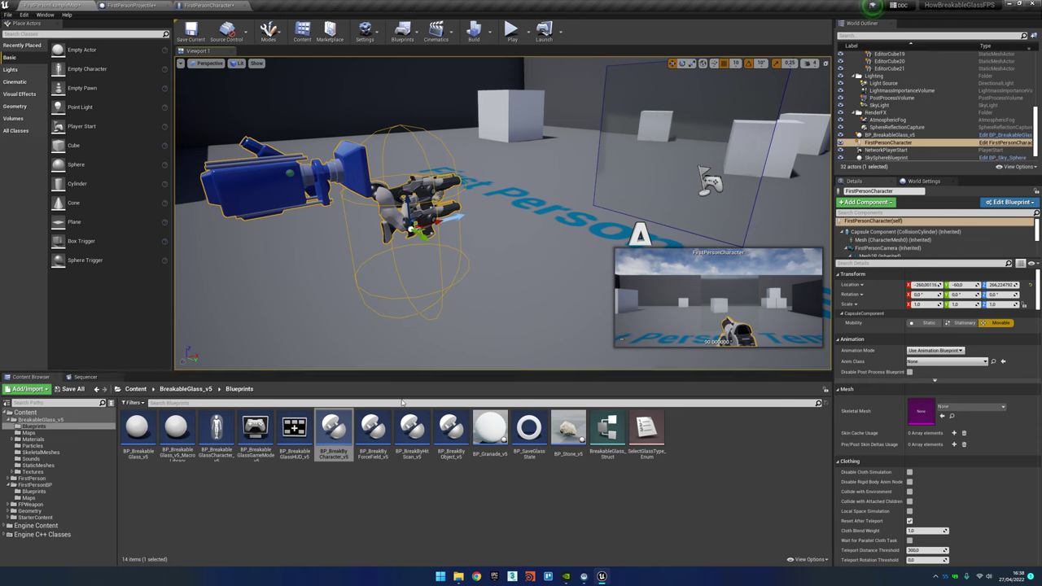
pyautogui.click(410, 447)
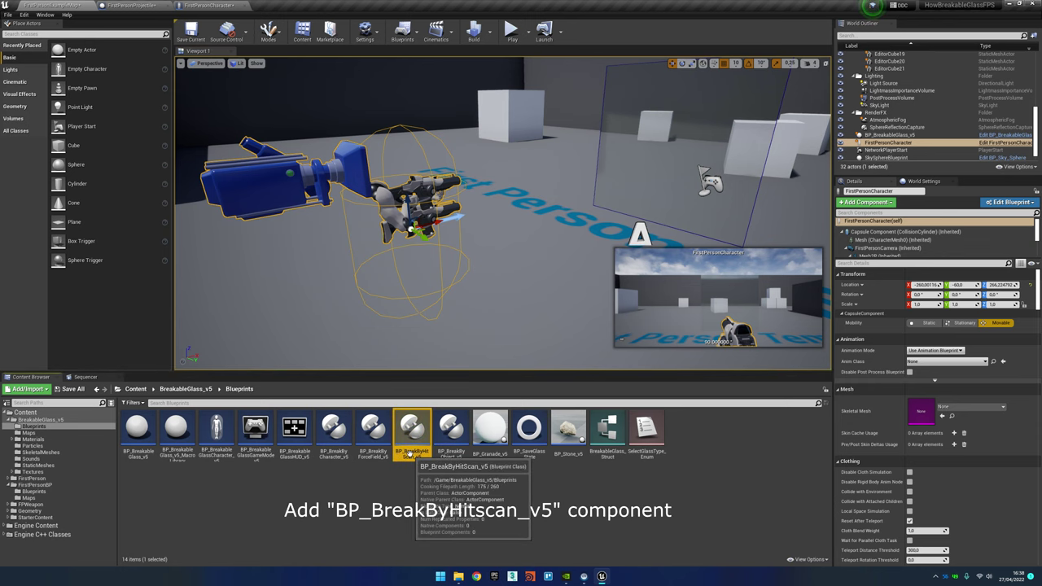
pyautogui.moveTo(410, 450); pyautogui.dragTo(193, 7)
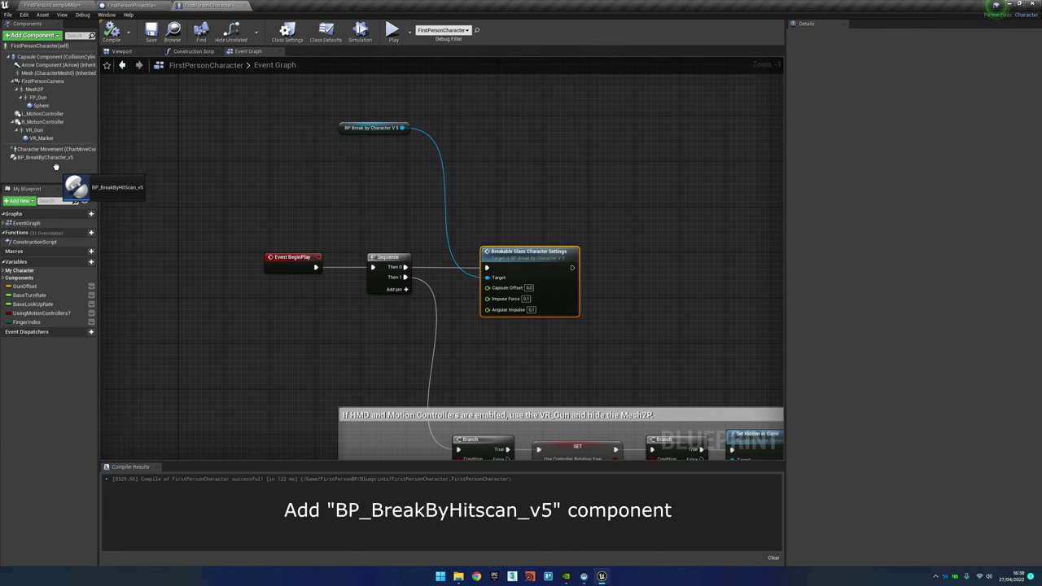
pyautogui.moveTo(193, 6); pyautogui.dragTo(57, 169)
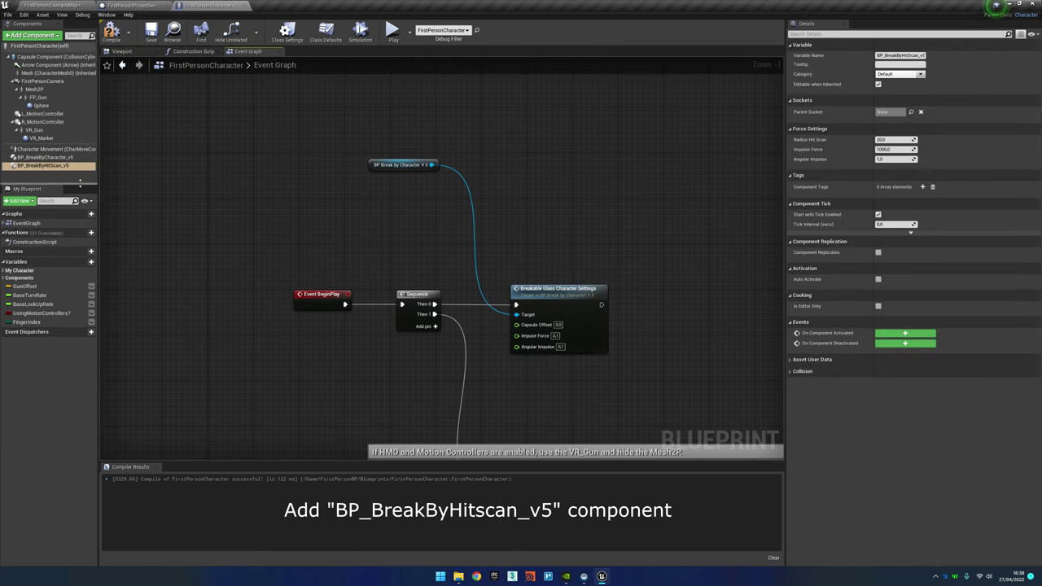
# Add a Right Mouse Button input event to the character graph
pyautogui.rightClick(299, 189)
pyautogui.write('left')
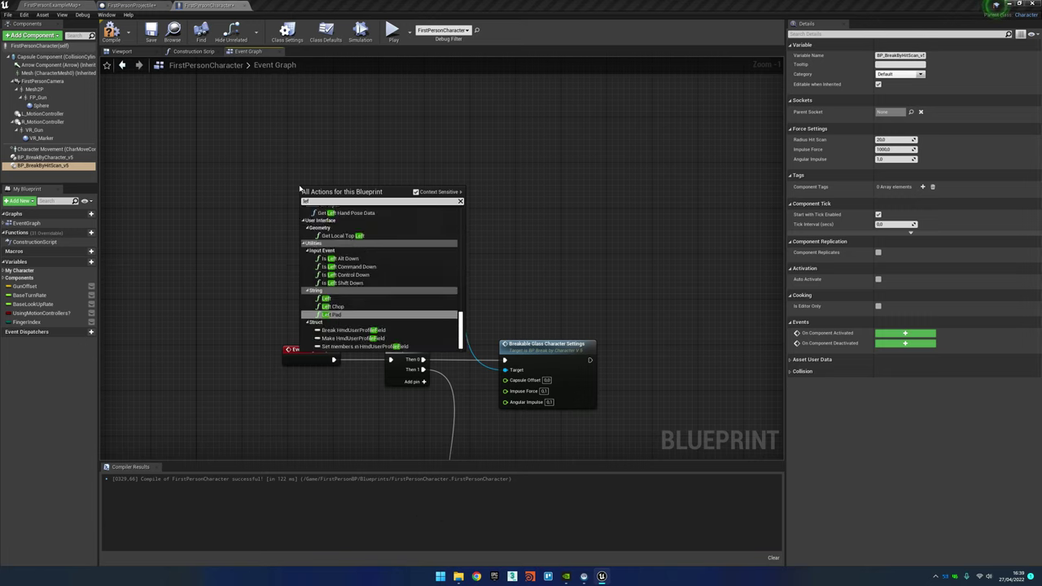
pyautogui.press('BackSpace')
pyautogui.press('BackSpace')
pyautogui.press('BackSpace')
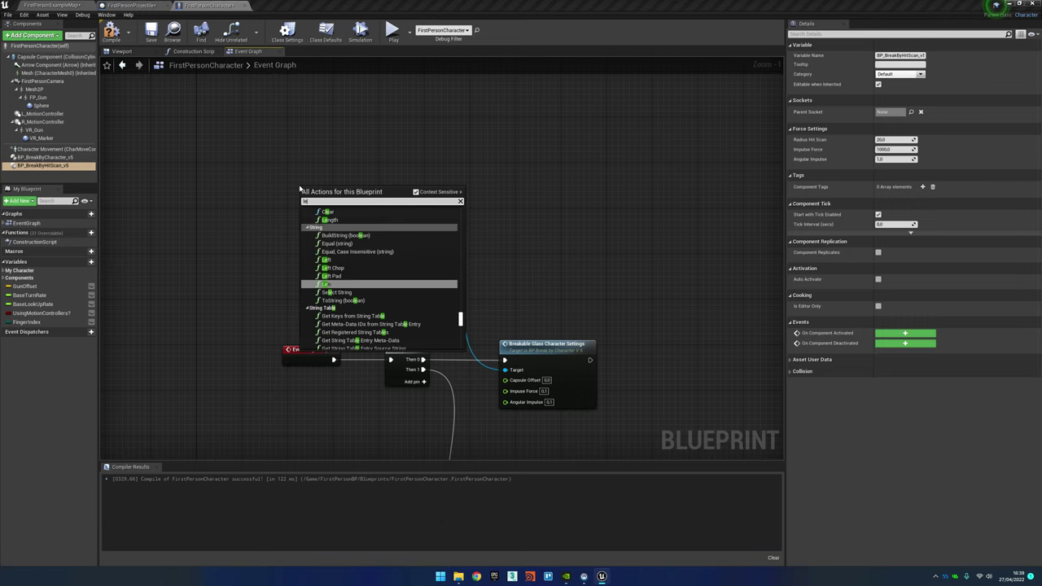
pyautogui.write('right')
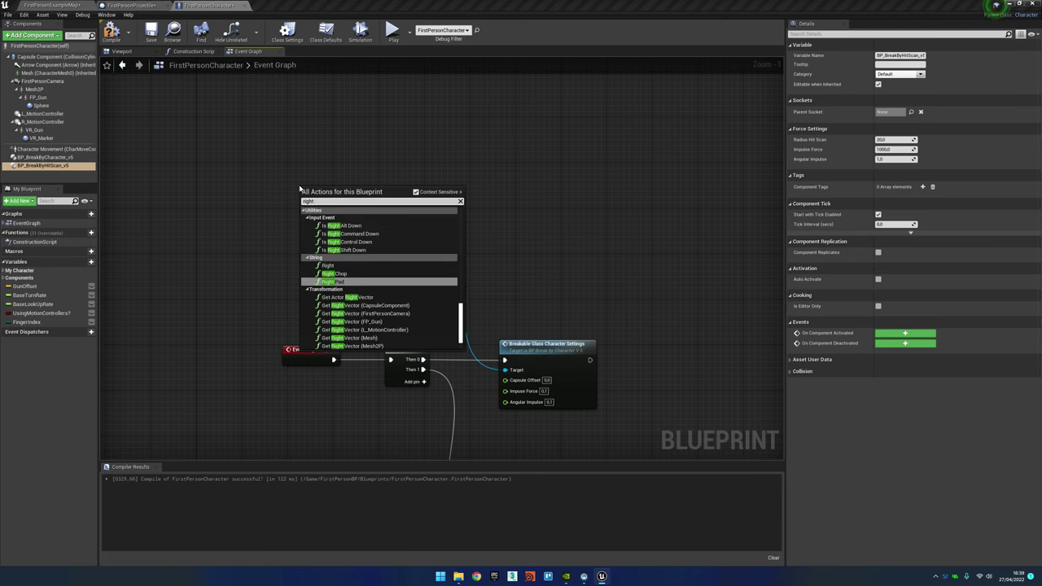
pyautogui.write(' mo')
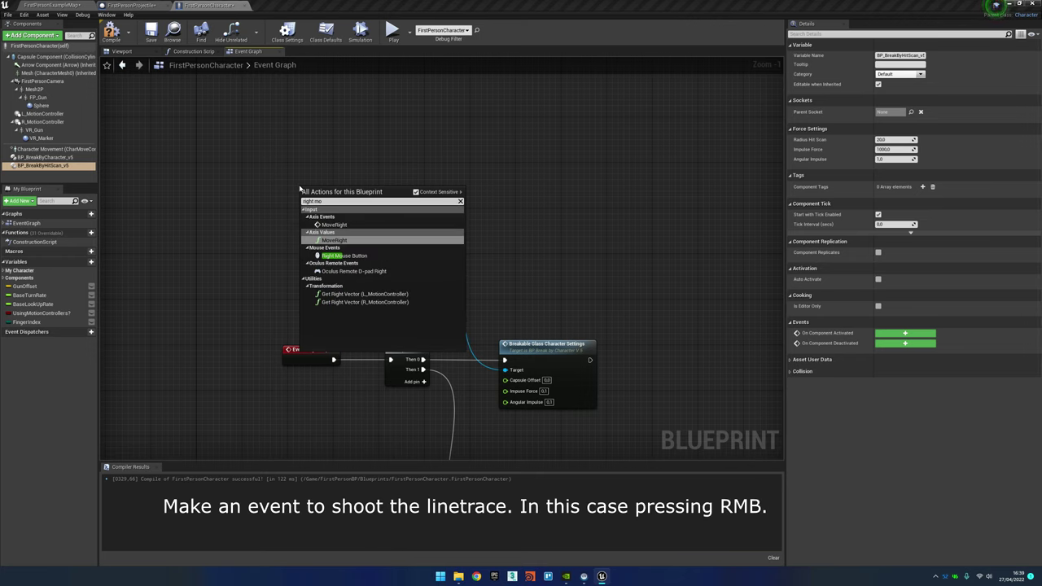
pyautogui.click(344, 256)
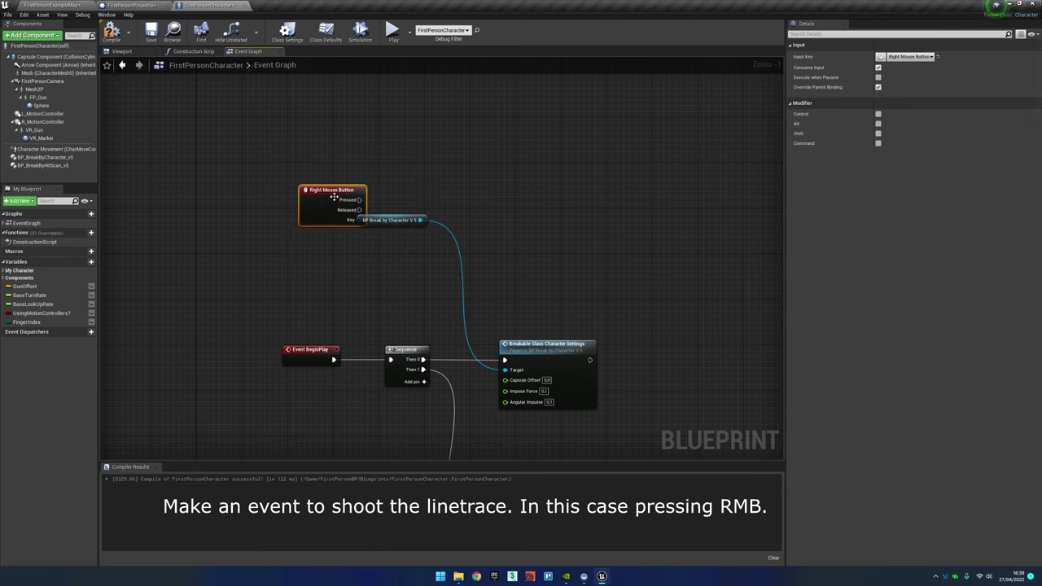
pyautogui.moveTo(322, 157); pyautogui.dragTo(303, 199, button='right')
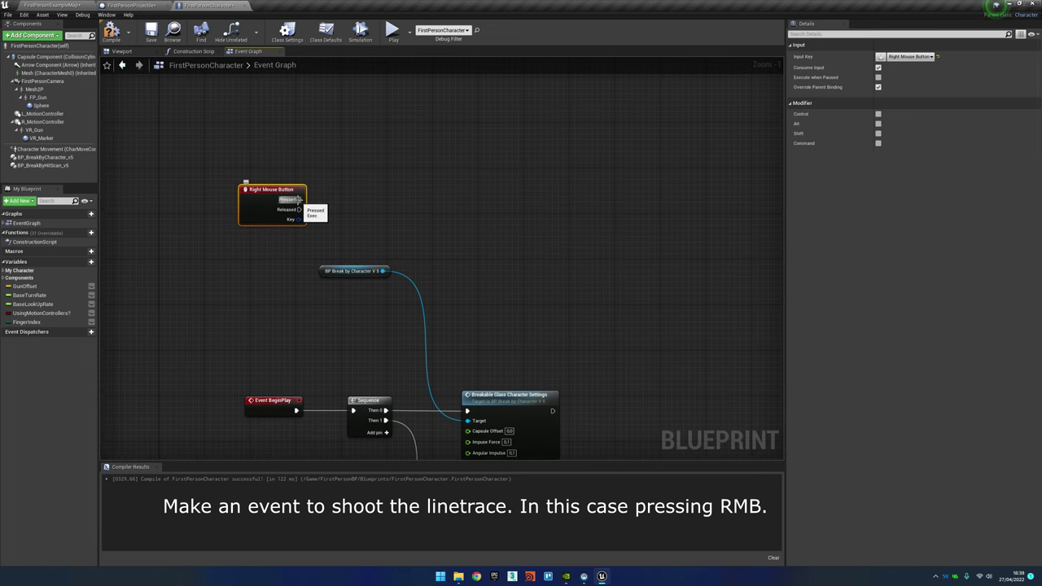
# Run Breakable Glass Hit Scan Settings on the hit-scan component when right mouse is pressed
pyautogui.moveTo(44, 166)
pyautogui.mouseDown()
pyautogui.moveTo(326, 151)
pyautogui.moveTo(391, 179)
pyautogui.mouseUp()
pyautogui.write('sett')
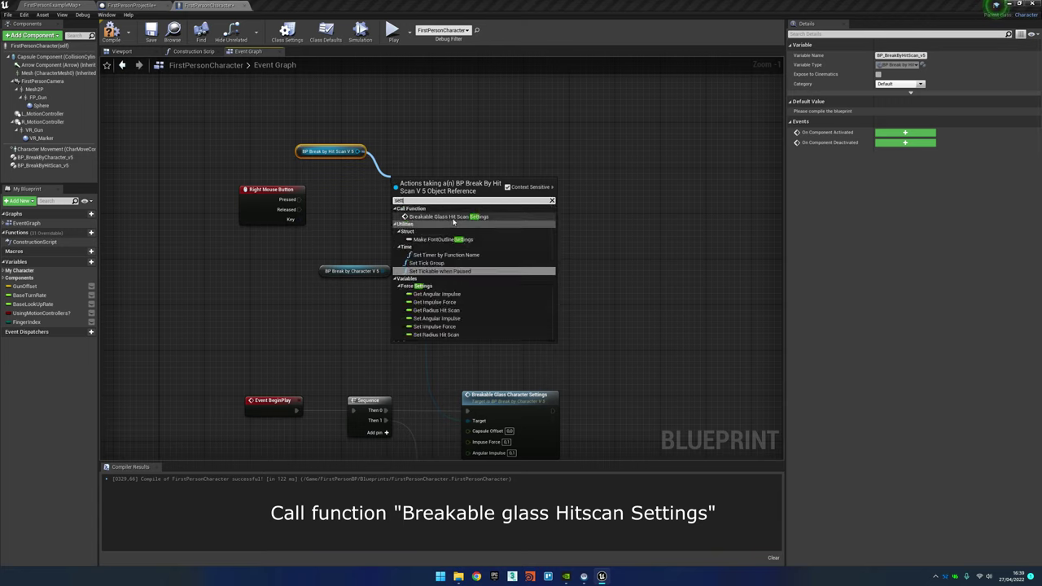
pyautogui.click(452, 218)
pyautogui.moveTo(299, 199)
pyautogui.mouseDown()
pyautogui.moveTo(401, 203)
pyautogui.moveTo(468, 190)
pyautogui.mouseUp()
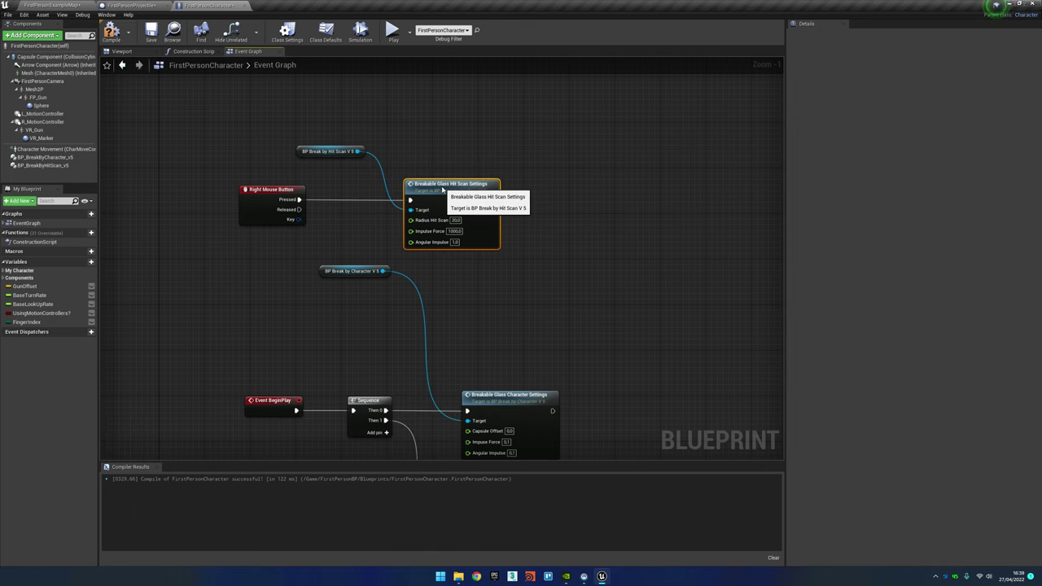
pyautogui.moveTo(468, 190); pyautogui.dragTo(445, 207, button='right')
# Chain Line Trace Breakable Glass Hit Scan after the settings call and arrange the nodes
pyautogui.moveTo(335, 166); pyautogui.dragTo(466, 171)
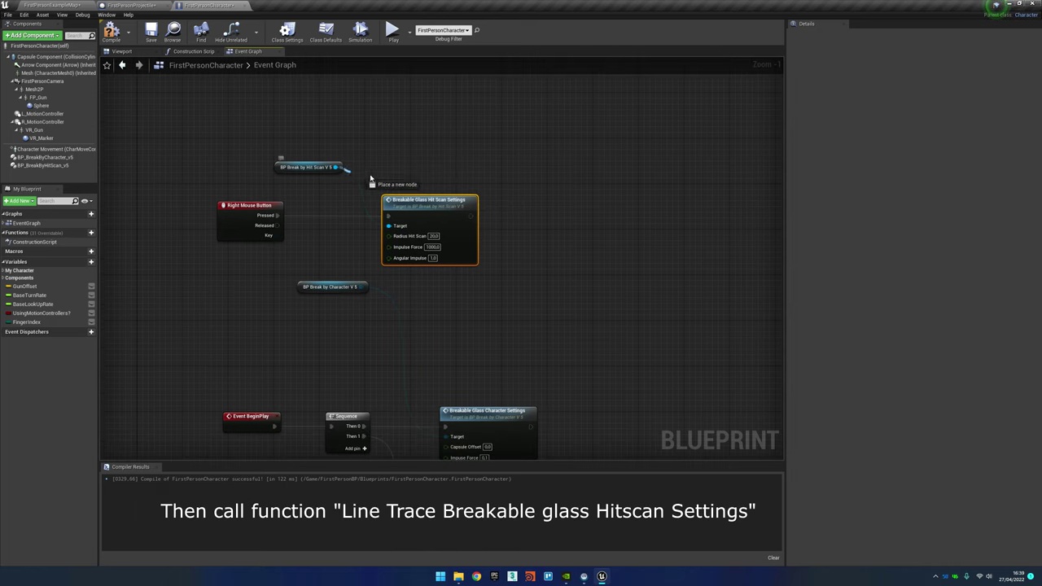
pyautogui.write('linetra')
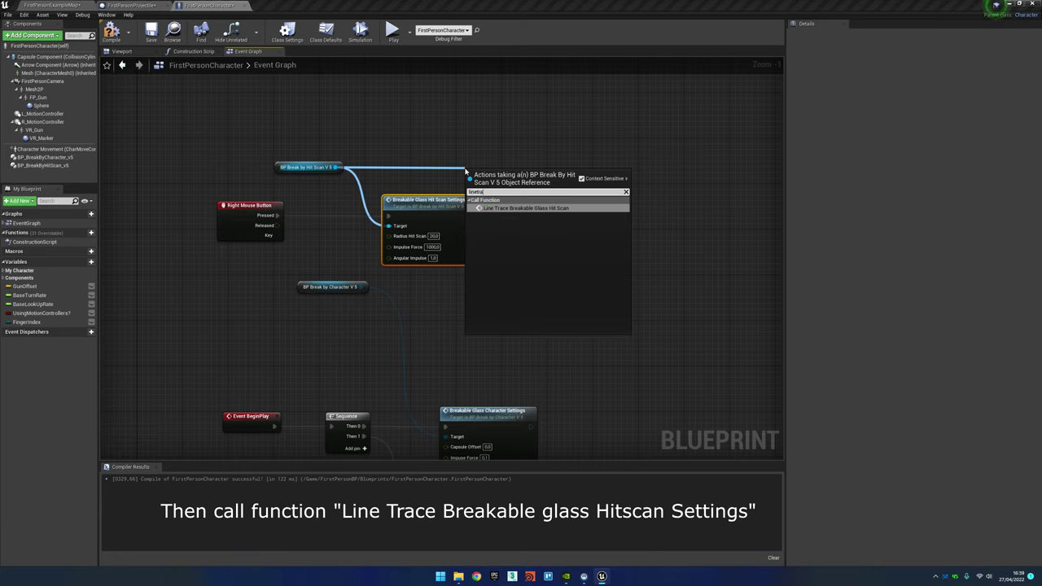
pyautogui.click(521, 208)
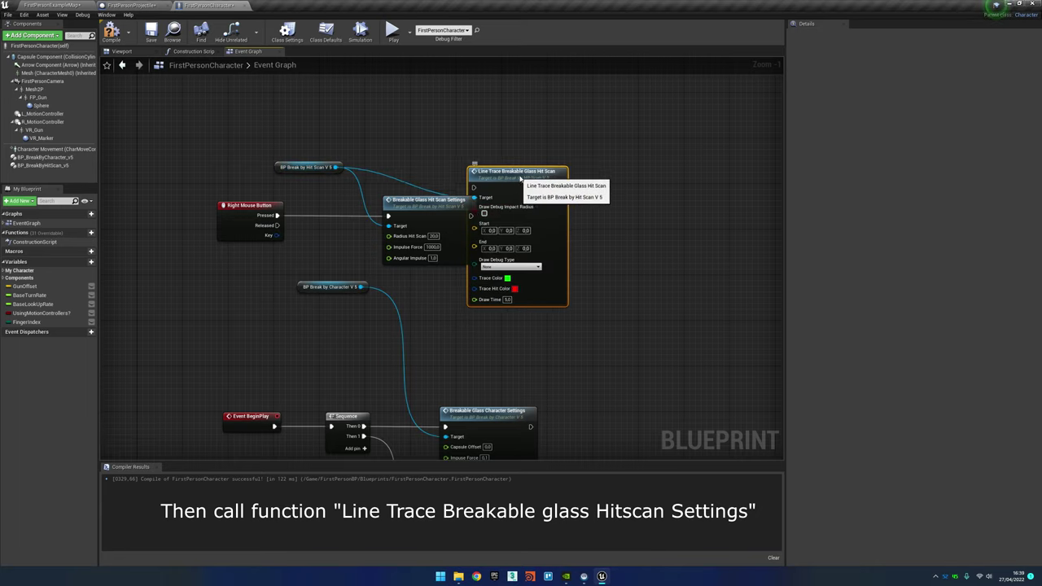
pyautogui.moveTo(511, 180); pyautogui.dragTo(574, 210)
pyautogui.moveTo(470, 216); pyautogui.dragTo(485, 221)
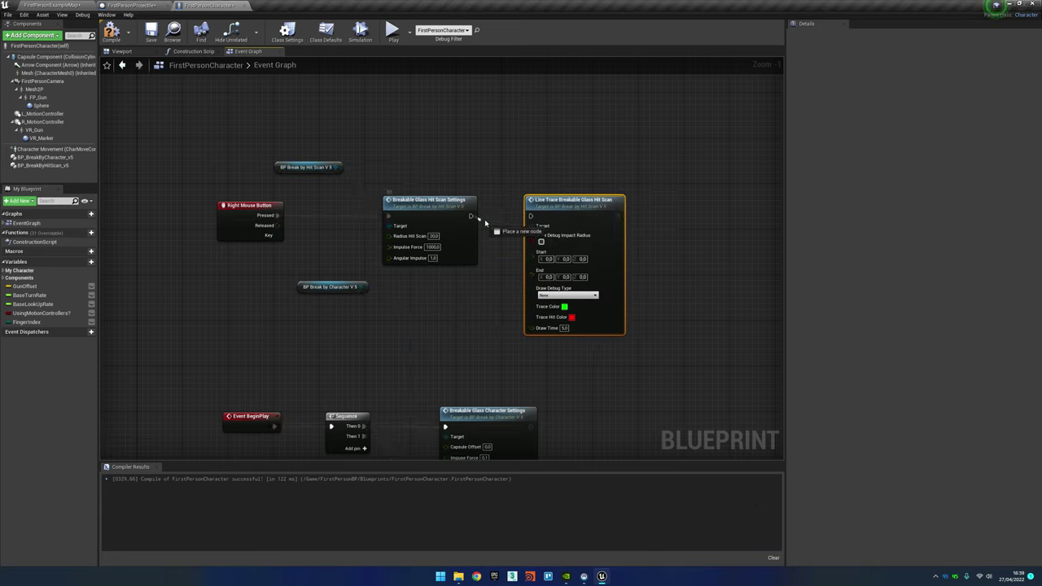
pyautogui.moveTo(222, 129); pyautogui.dragTo(640, 289)
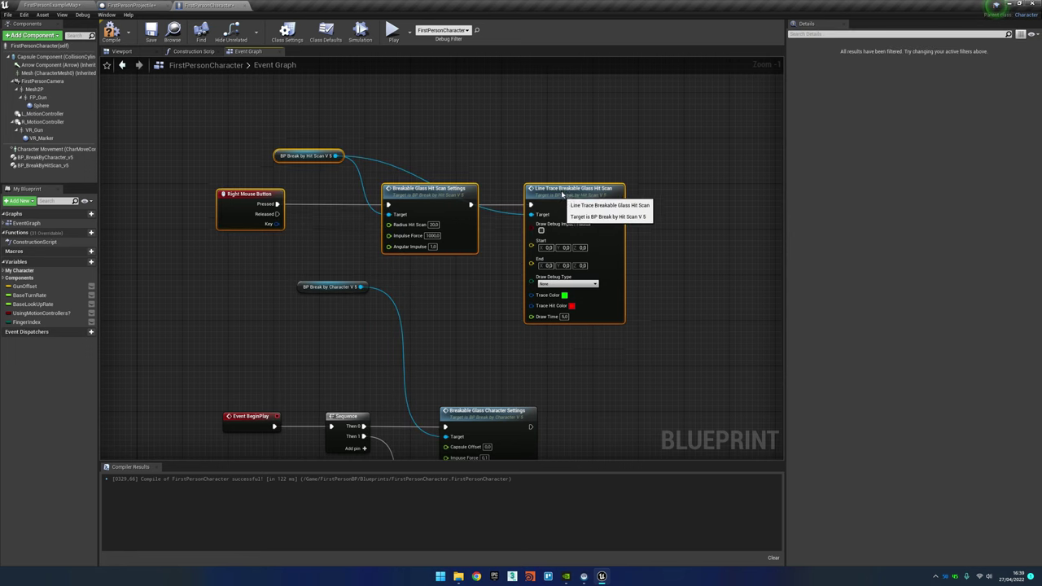
pyautogui.moveTo(554, 288); pyautogui.dragTo(554, 219)
pyautogui.moveTo(553, 219); pyautogui.dragTo(553, 279, button='right')
pyautogui.moveTo(377, 268); pyautogui.dragTo(431, 260, button='right')
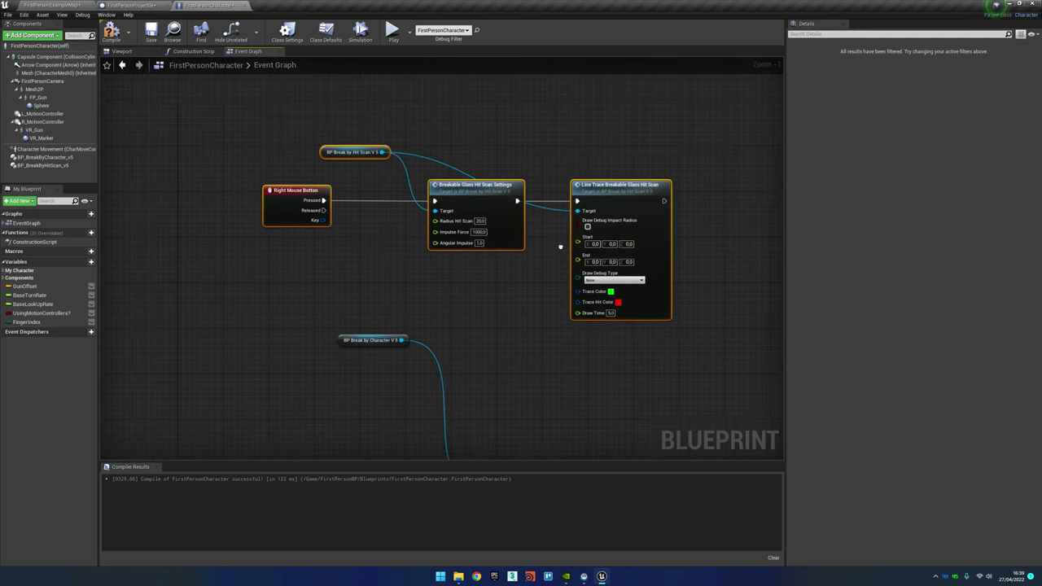
pyautogui.rightClick(424, 261)
pyautogui.write('get')
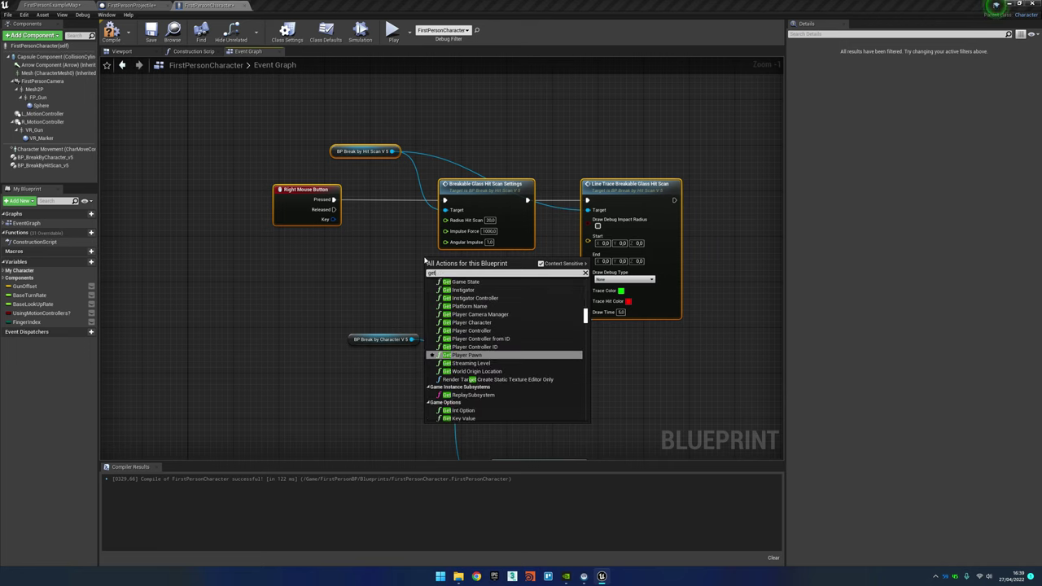
pyautogui.write(' actor')
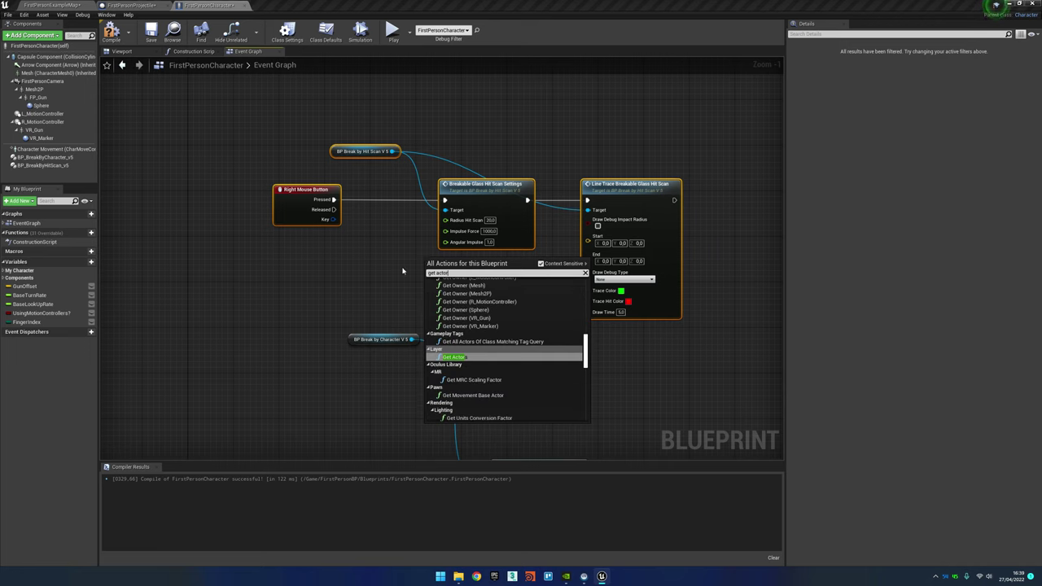
# Wire the First Person Camera's GetWorldLocation into the line trace Start
pyautogui.click(402, 271)
pyautogui.moveTo(42, 80); pyautogui.dragTo(175, 92)
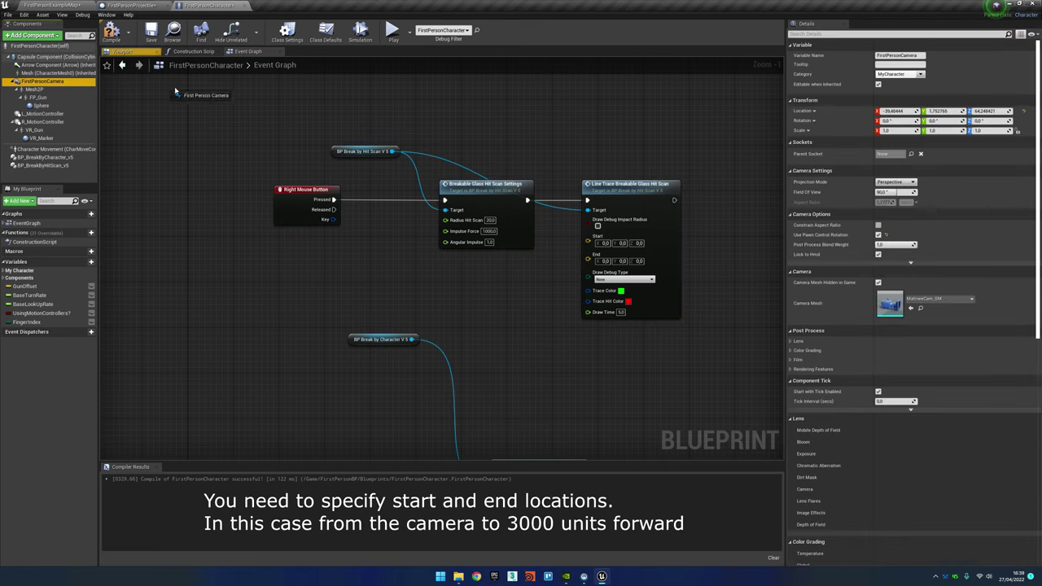
pyautogui.moveTo(389, 268); pyautogui.dragTo(469, 282)
pyautogui.write('get l')
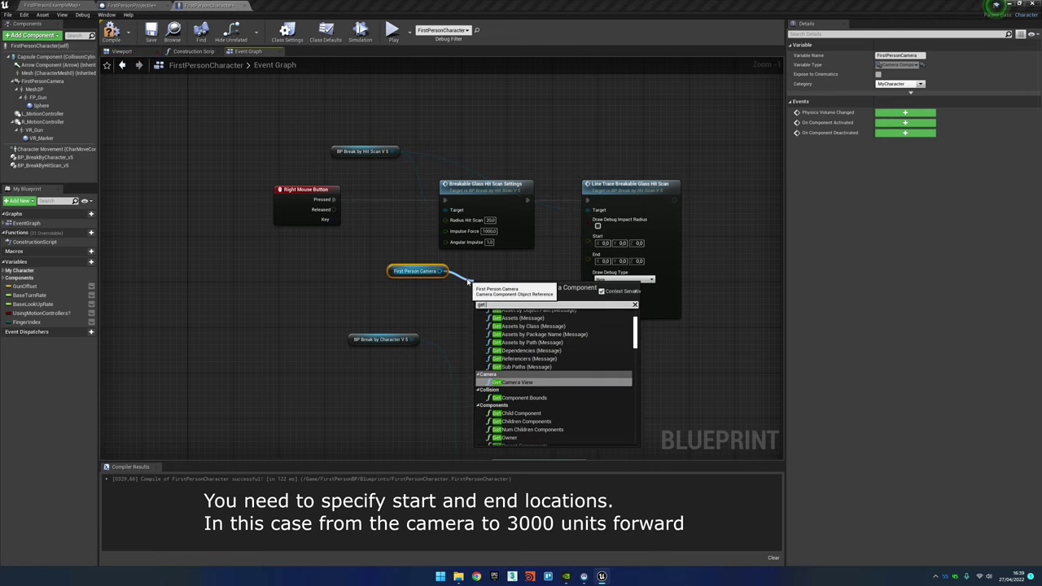
pyautogui.write('oca')
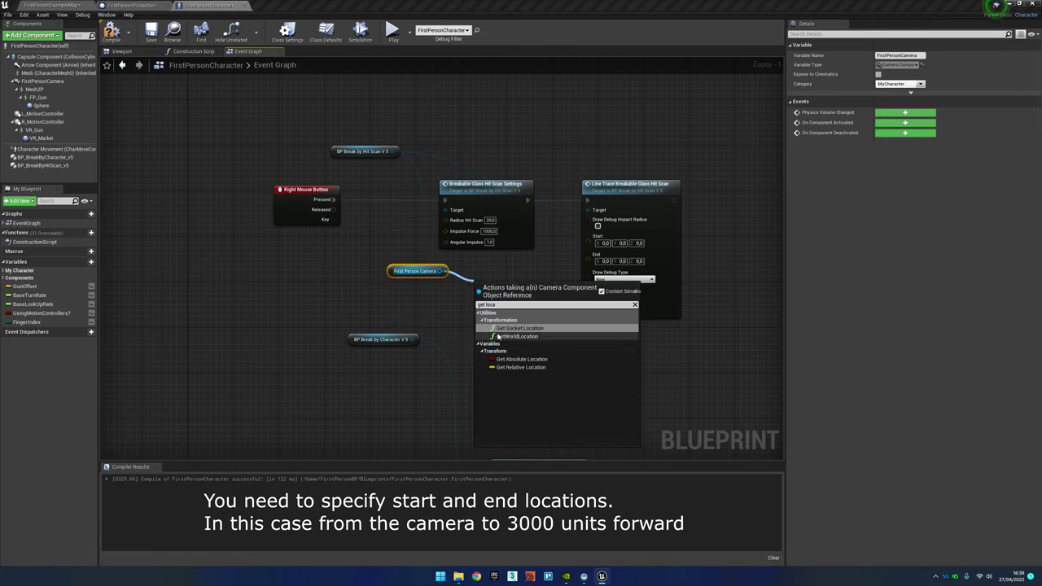
pyautogui.click(499, 336)
pyautogui.moveTo(545, 302); pyautogui.dragTo(587, 236)
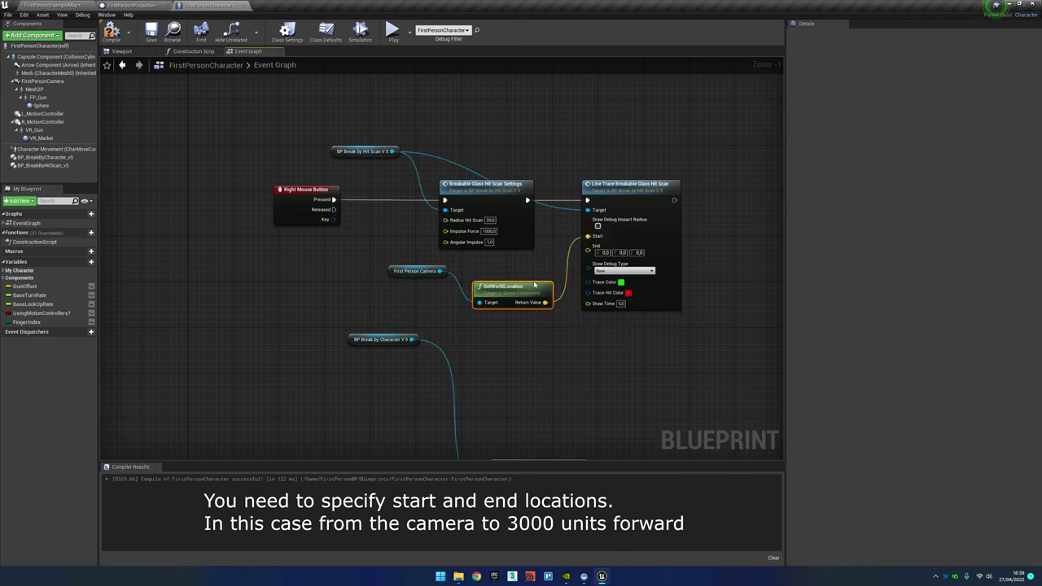
pyautogui.keyDown('ctrl'); pyautogui.click(415, 270); pyautogui.keyUp('ctrl')
pyautogui.moveTo(534, 285)
pyautogui.mouseDown()
pyautogui.moveTo(521, 261)
pyautogui.moveTo(442, 265)
pyautogui.mouseUp()
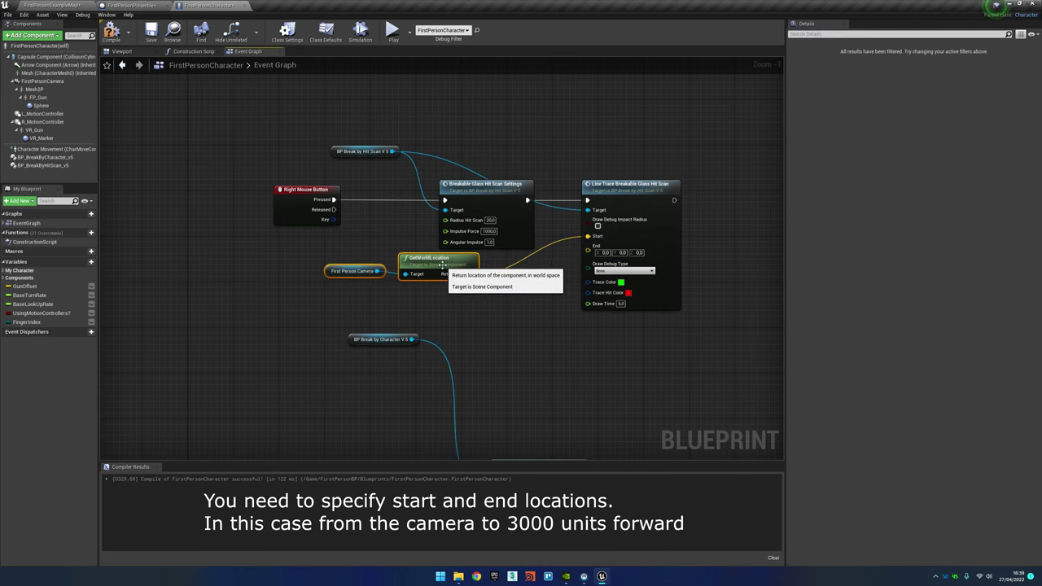
# Get the camera's Forward Vector and multiply it by 3000
pyautogui.moveTo(377, 271); pyautogui.dragTo(398, 308)
pyautogui.write('get f')
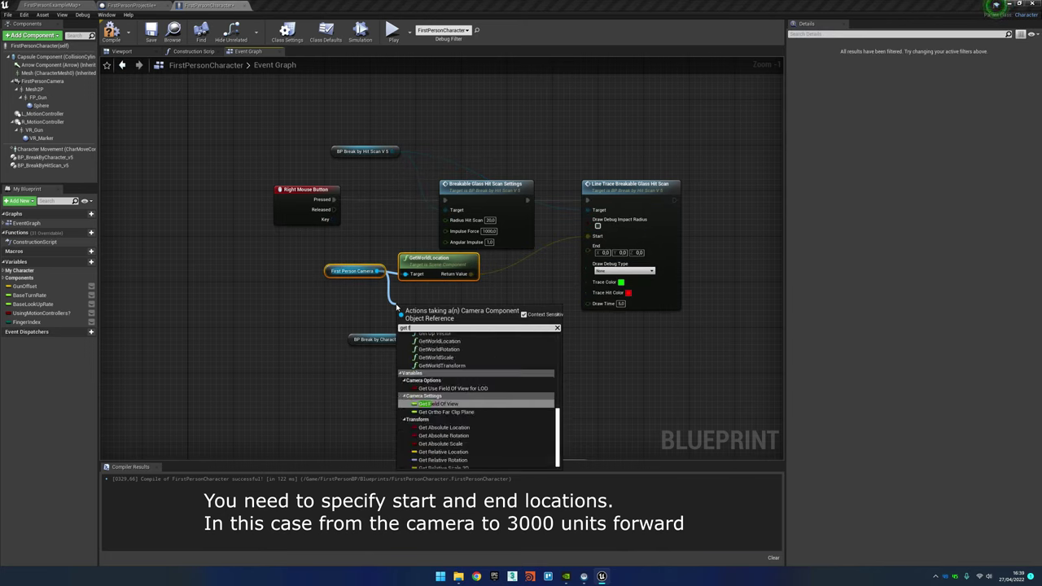
pyautogui.write('orwa')
pyautogui.press('Return')
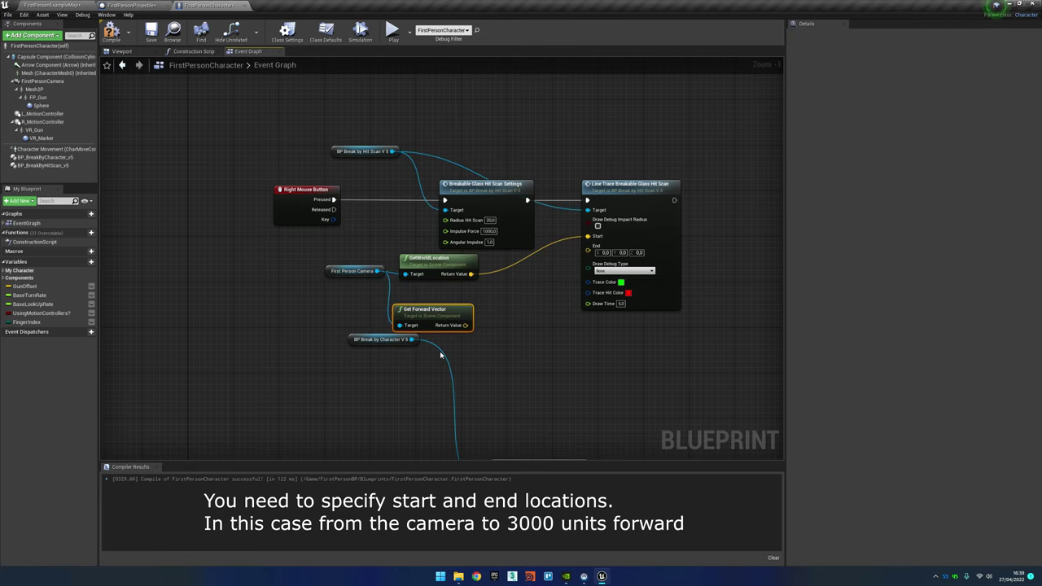
pyautogui.moveTo(320, 253)
pyautogui.mouseDown()
pyautogui.moveTo(479, 316)
pyautogui.moveTo(383, 289)
pyautogui.mouseUp()
pyautogui.moveTo(425, 305); pyautogui.dragTo(372, 320, button='right')
pyautogui.moveTo(372, 327); pyautogui.dragTo(390, 335)
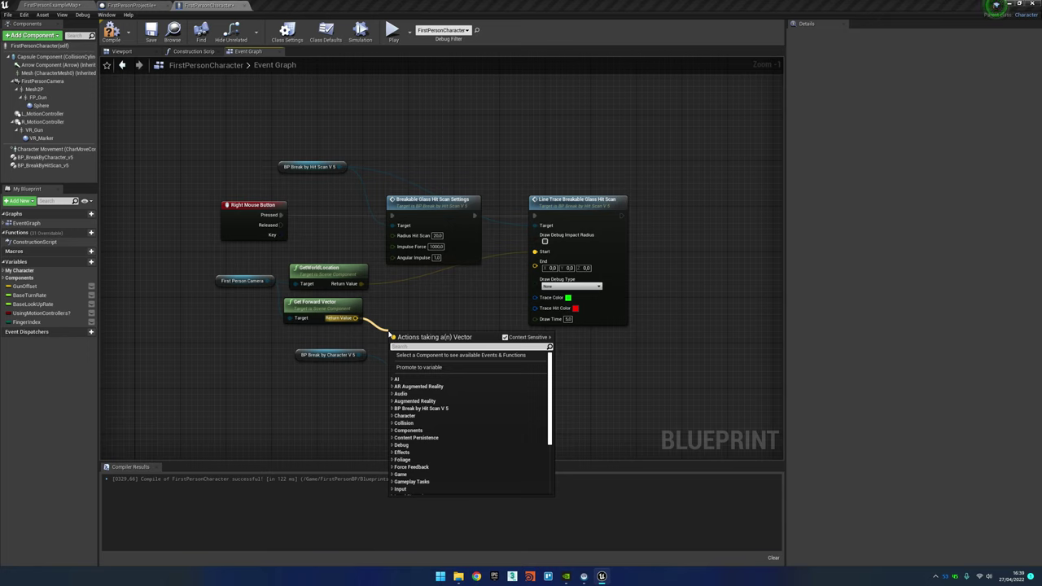
pyautogui.write('*')
pyautogui.click(420, 380)
pyautogui.write('3000')
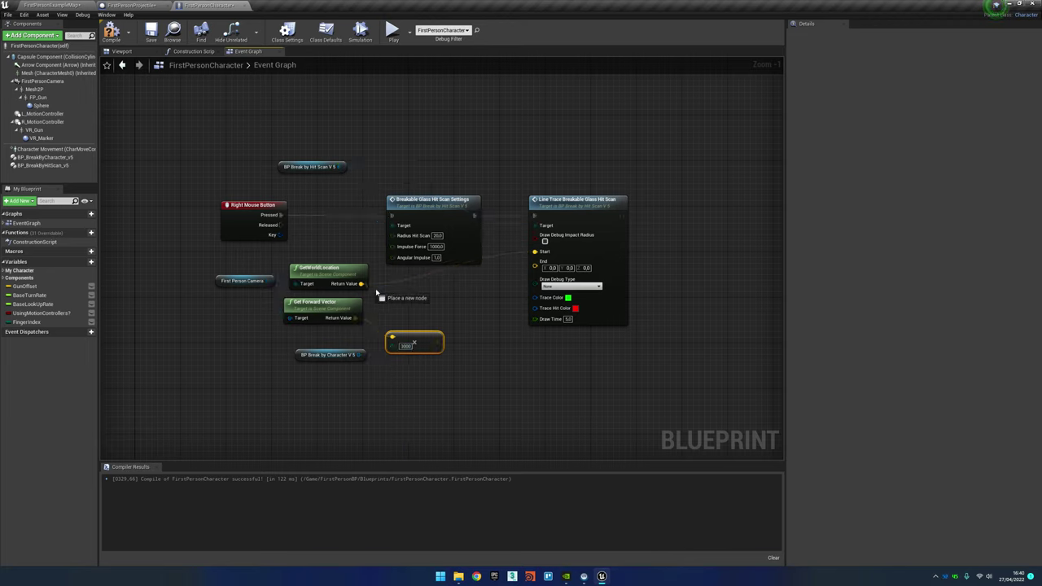
# Add the camera location to the scaled vector and wire the result into the trace End
pyautogui.moveTo(376, 291); pyautogui.dragTo(423, 306)
pyautogui.write('*')
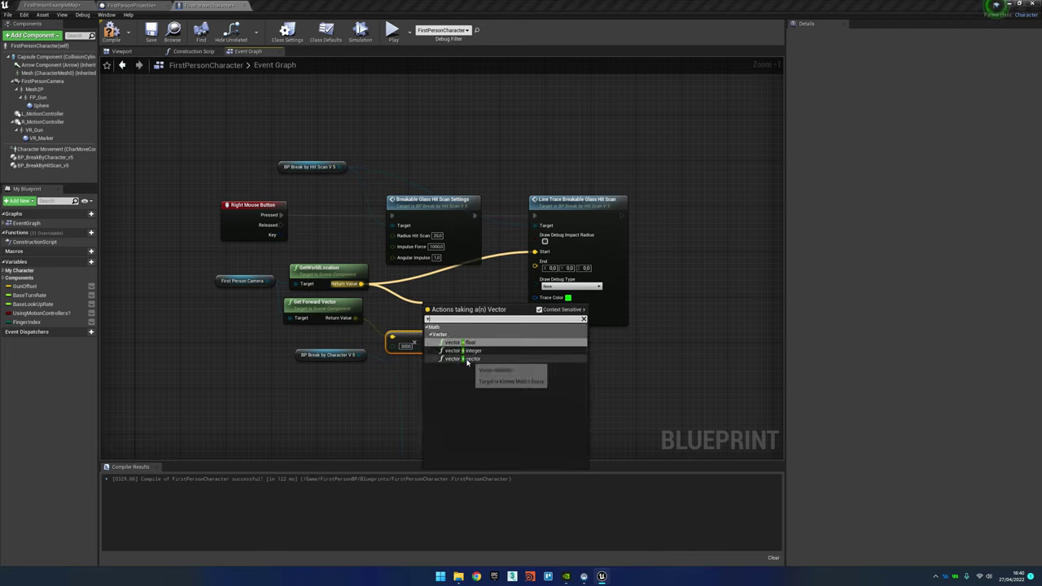
pyautogui.click(465, 358)
pyautogui.moveTo(473, 286)
pyautogui.mouseDown()
pyautogui.moveTo(550, 254)
pyautogui.moveTo(536, 264)
pyautogui.mouseUp()
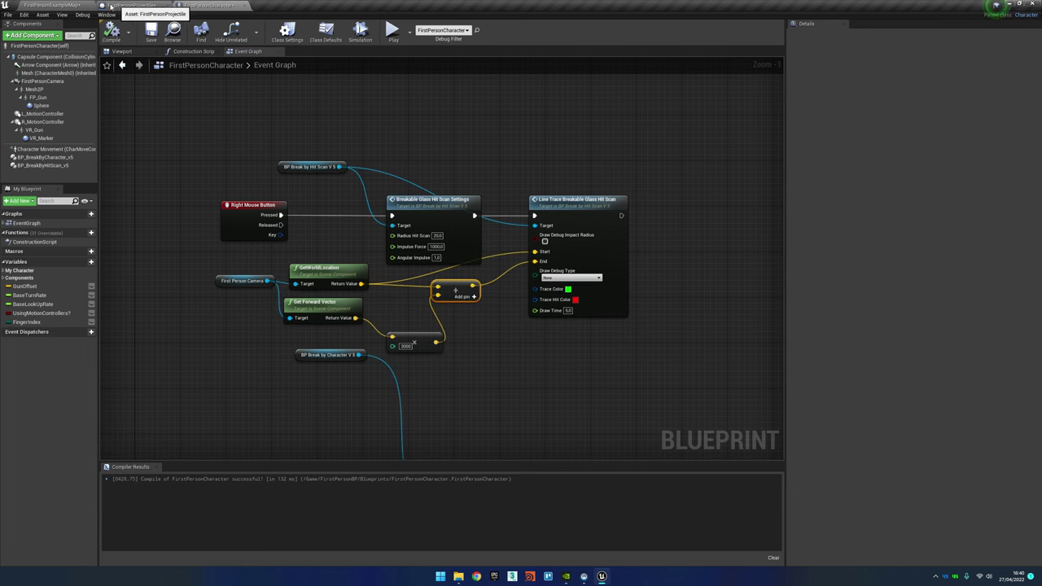
pyautogui.click(111, 6)
# Play-test the level, then set the line trace's Draw Debug Type to For Duration
pyautogui.click(512, 35)
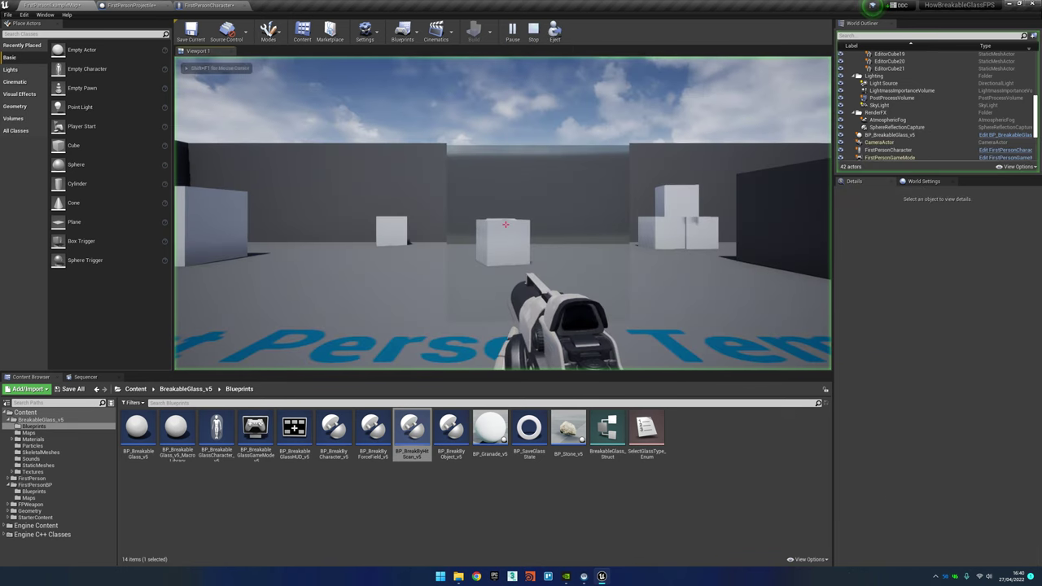
pyautogui.press('s')
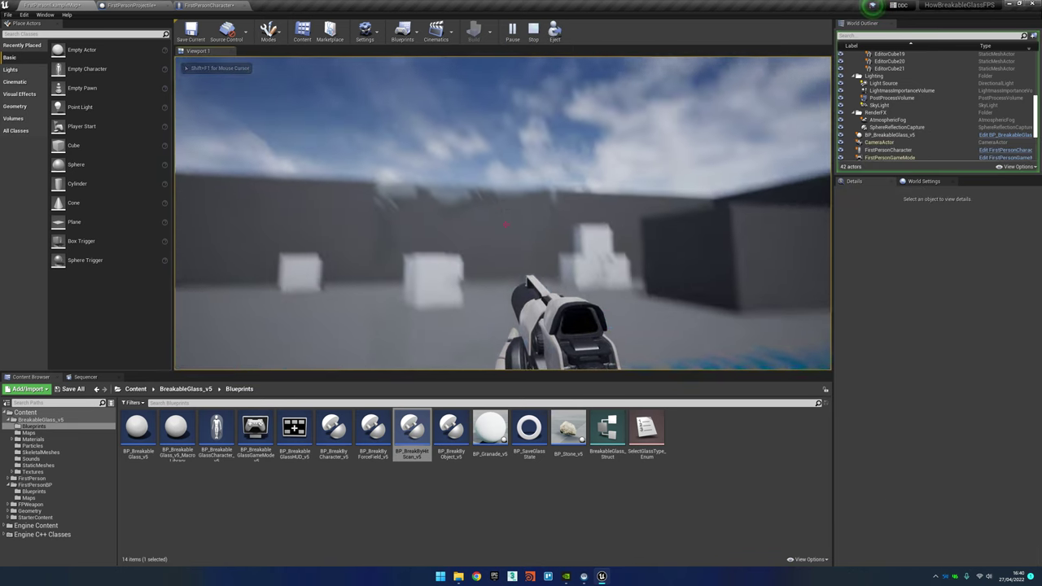
pyautogui.press('Escape')
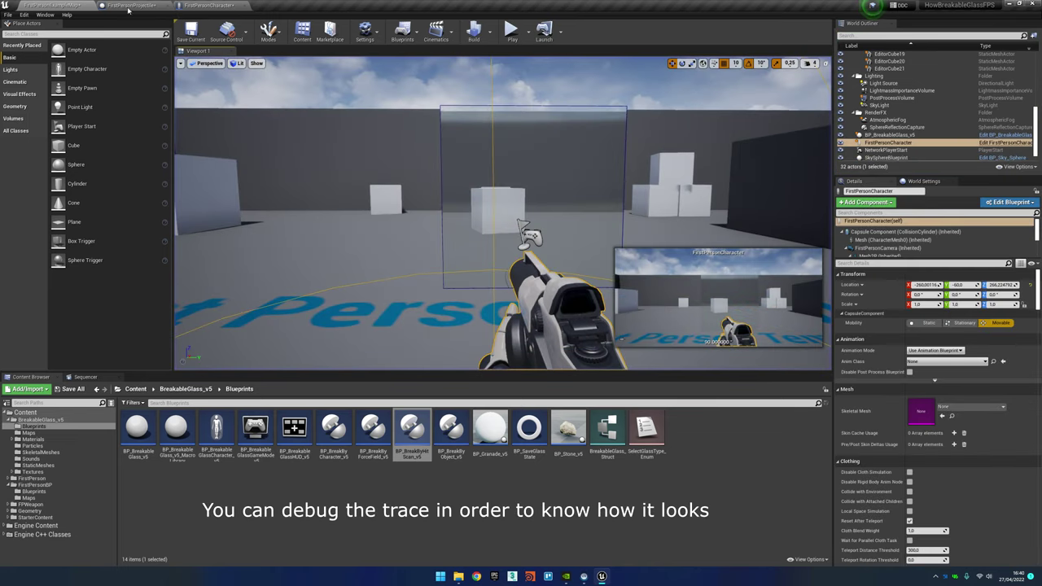
pyautogui.click(209, 5)
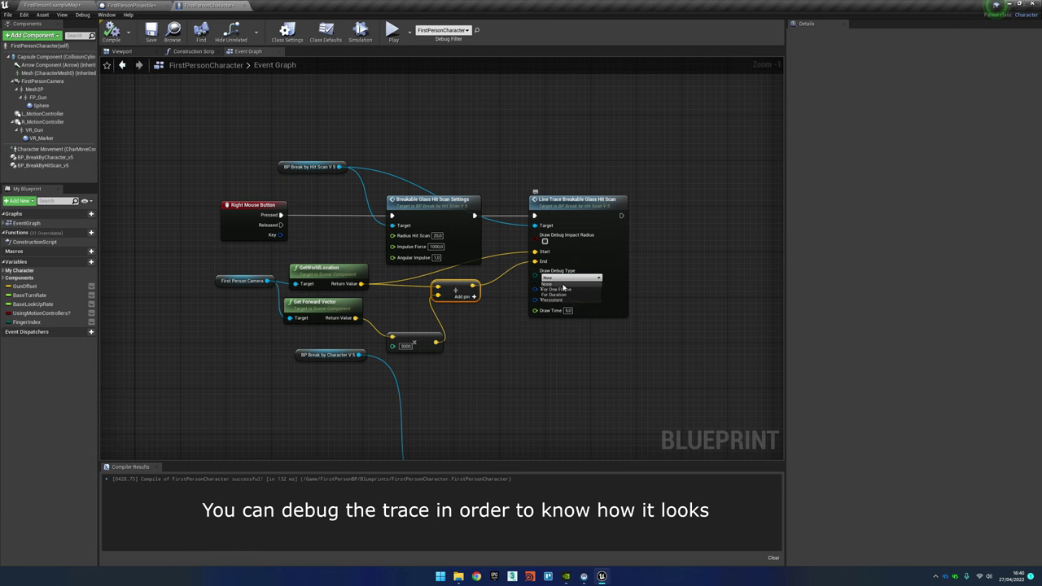
pyautogui.click(560, 295)
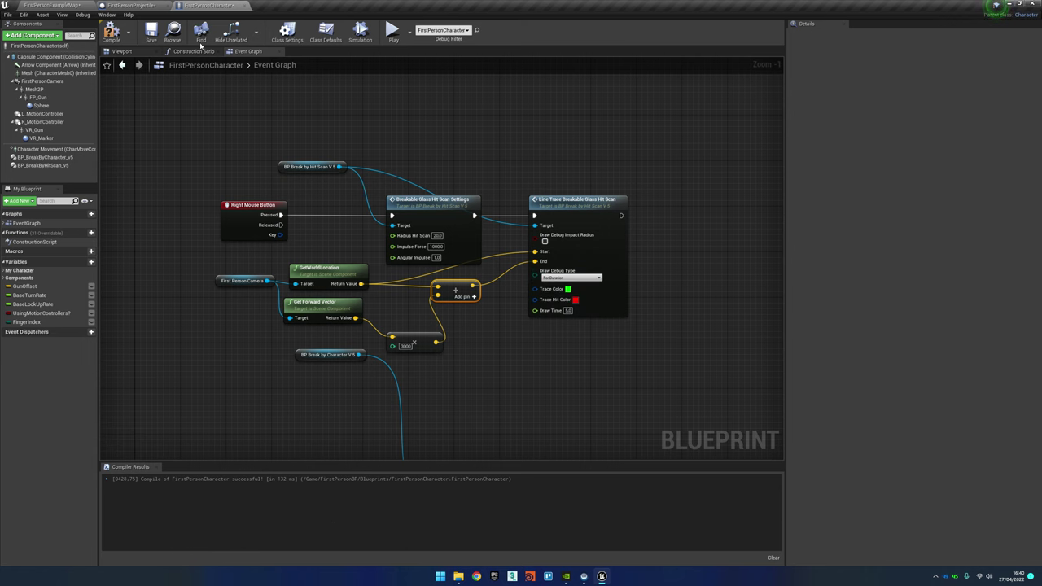
# Replay the level, fire two hit-scan shots at the glass, and bring BP_BreakByForceField_v5 to FirstPersonProjectile
pyautogui.click(64, 8)
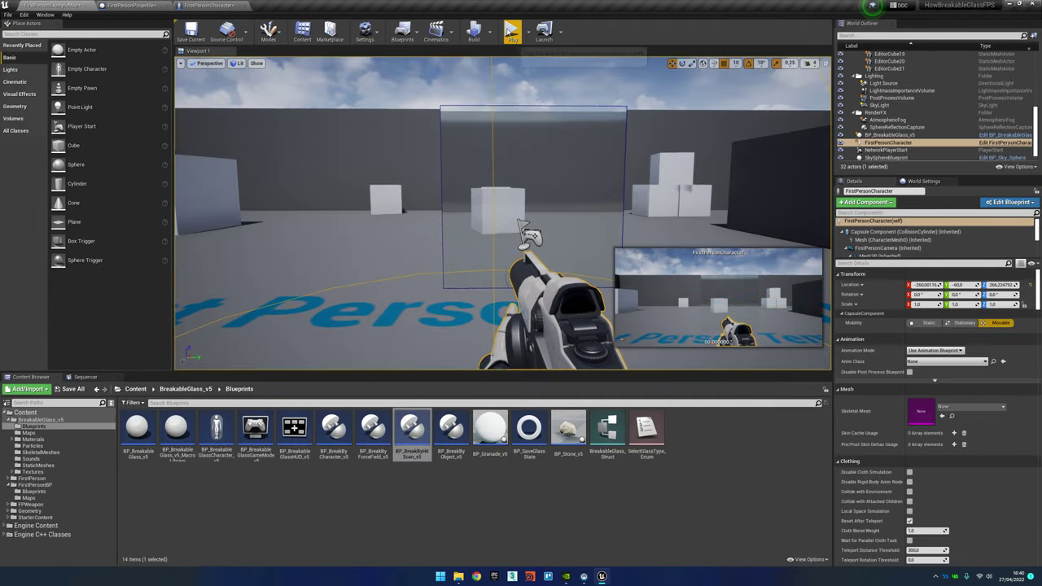
pyautogui.click(510, 30)
pyautogui.rightClick(502, 213)
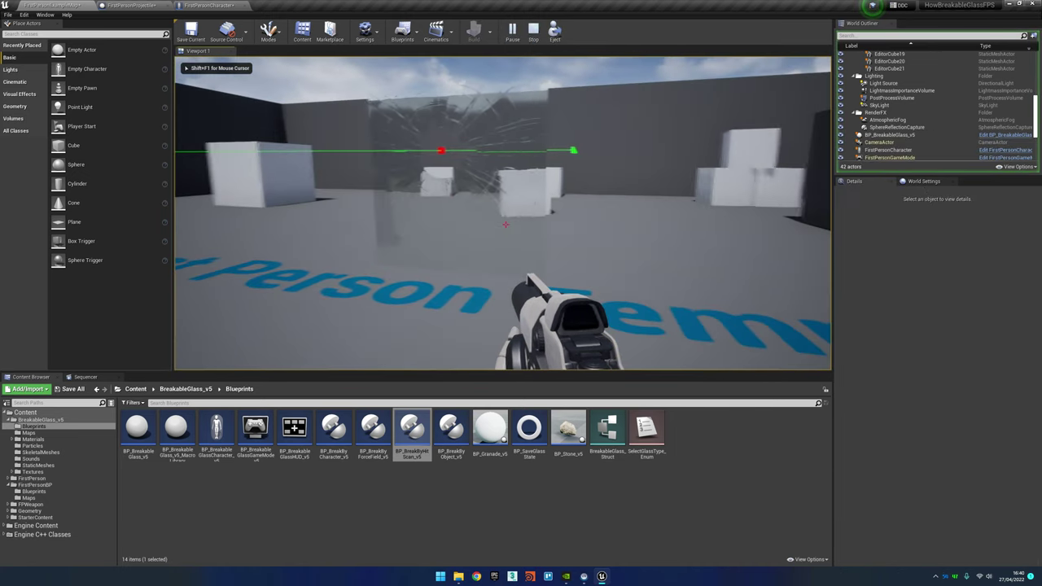
pyautogui.rightClick(503, 215)
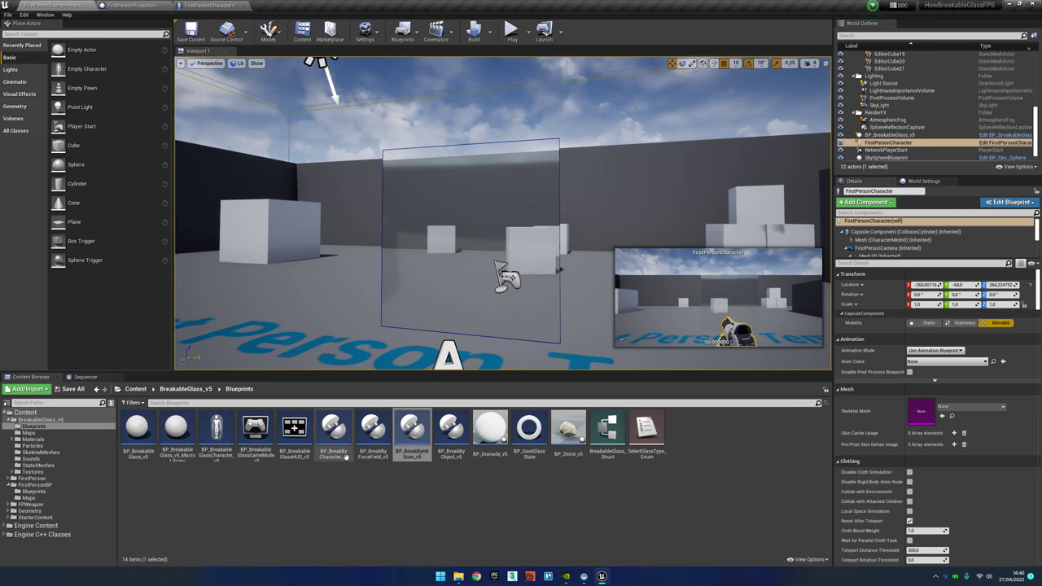
pyautogui.moveTo(381, 440); pyautogui.dragTo(155, 55)
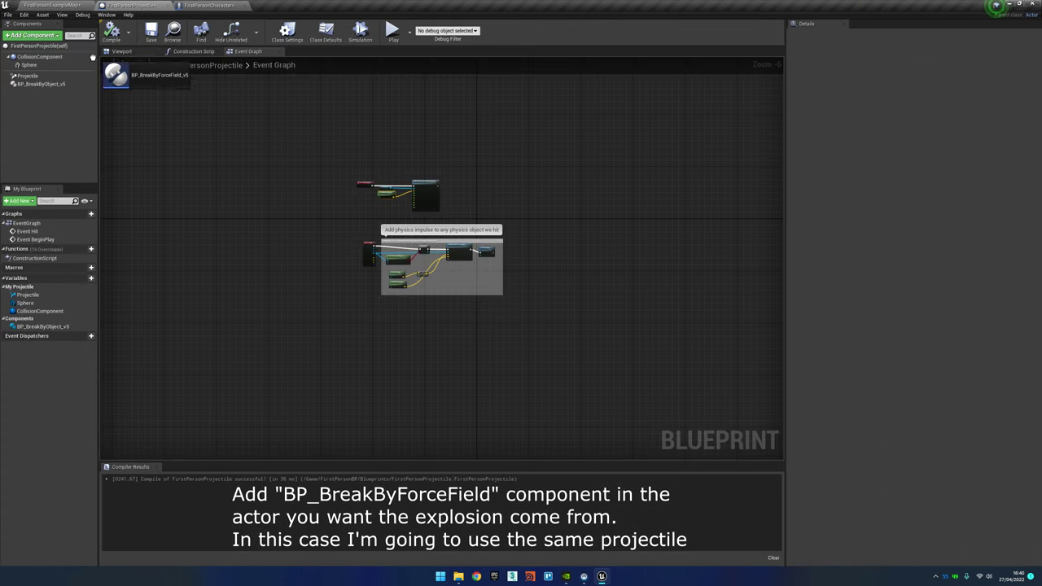
# Add BP_BreakByForceField_v5 as a FirstPersonProjectile component and run its Settings node from Event BeginPlay
pyautogui.moveTo(146, 43); pyautogui.dragTo(43, 112)
pyautogui.moveTo(247, 153); pyautogui.dragTo(214, 222, button='right')
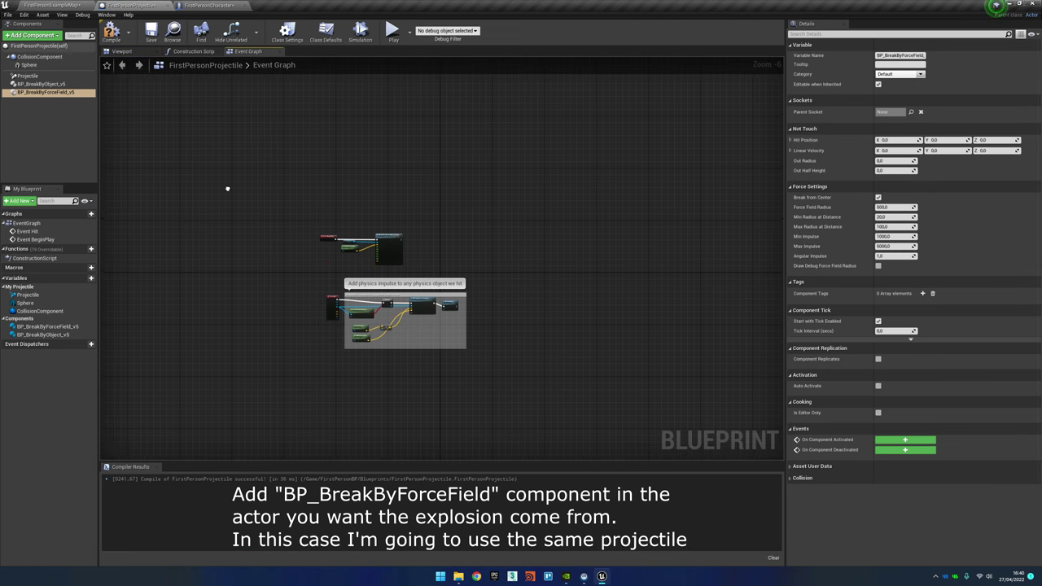
pyautogui.moveTo(45, 95); pyautogui.dragTo(335, 213)
pyautogui.scroll(2, 346, 234)
pyautogui.scroll(2, 334, 241)
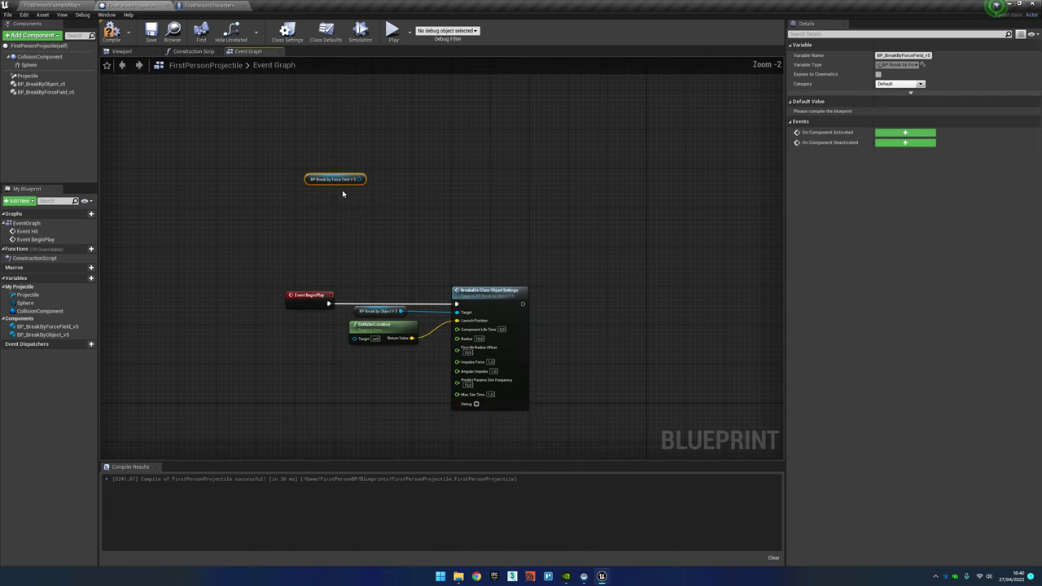
pyautogui.moveTo(333, 161)
pyautogui.mouseDown()
pyautogui.moveTo(379, 172)
pyautogui.moveTo(499, 163)
pyautogui.mouseUp()
pyautogui.write('sett')
pyautogui.click(437, 208)
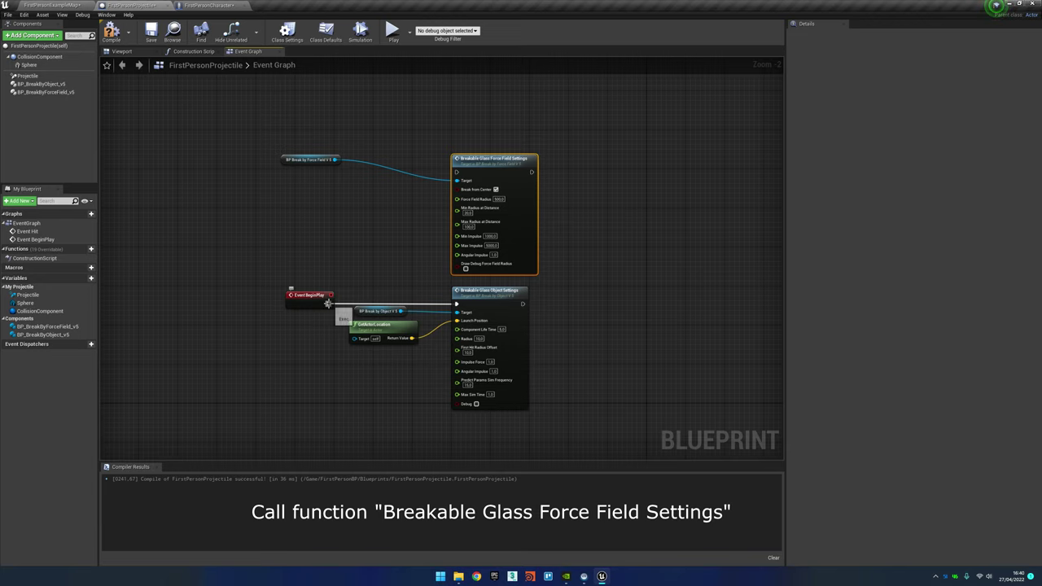
pyautogui.moveTo(327, 303); pyautogui.dragTo(457, 173)
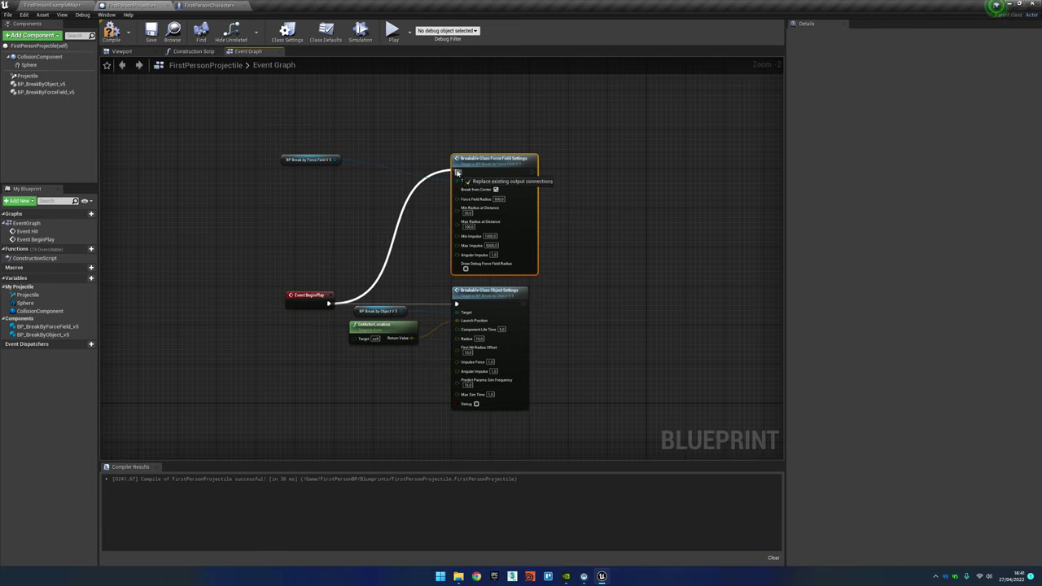
# Add a Breakable Glass Force Field node after the settings node, entering a value of 1
pyautogui.moveTo(487, 210); pyautogui.dragTo(465, 232, button='right')
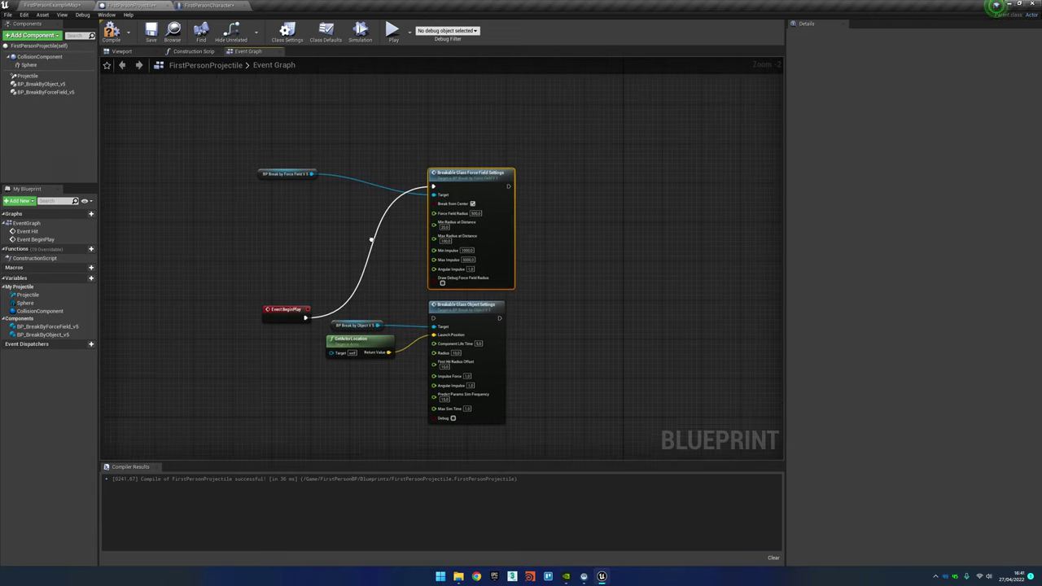
pyautogui.moveTo(535, 238); pyautogui.dragTo(492, 254, button='right')
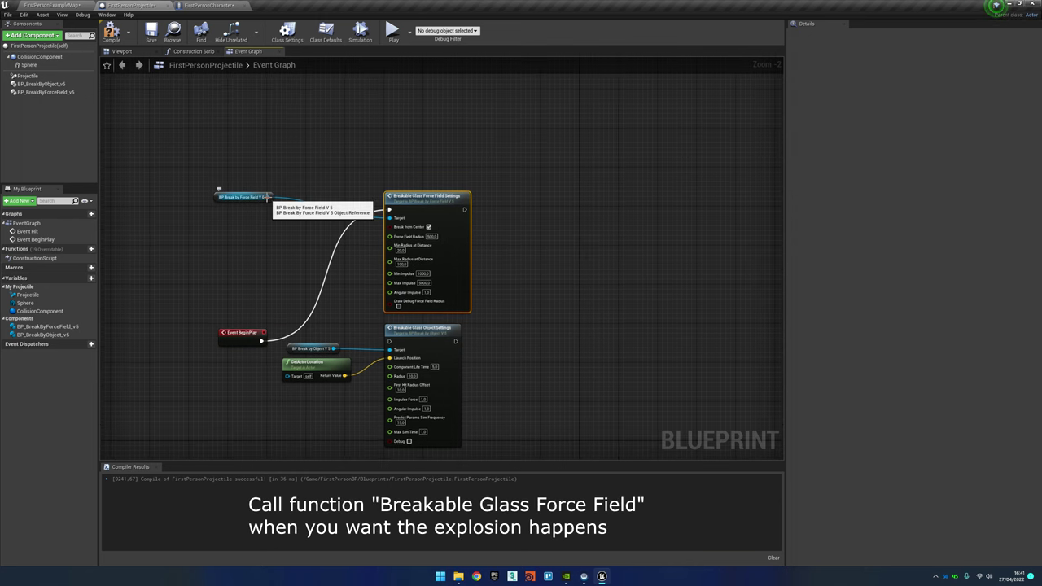
pyautogui.moveTo(269, 196); pyautogui.dragTo(480, 166)
pyautogui.write('f')
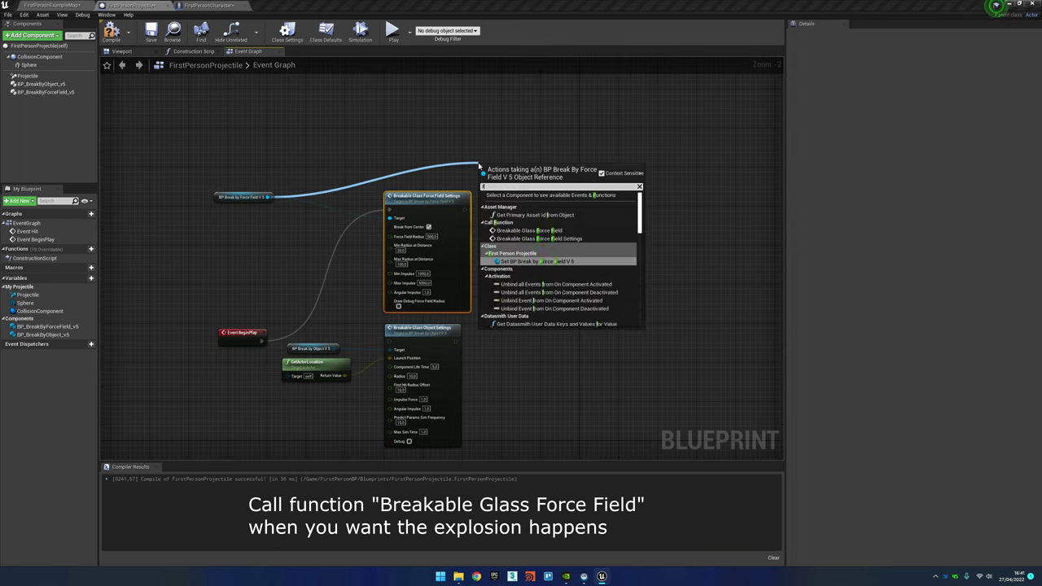
pyautogui.write('orce')
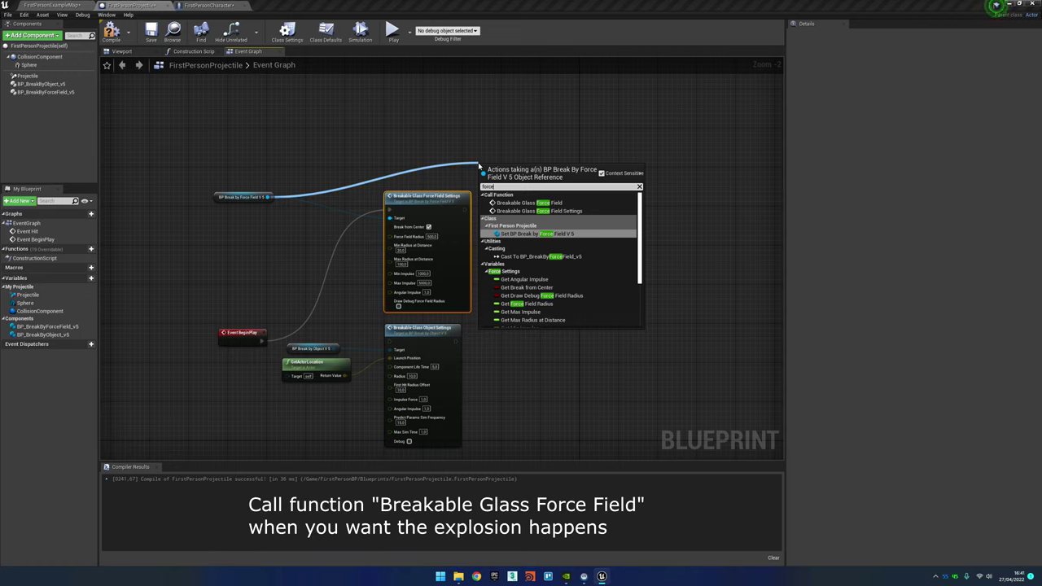
pyautogui.click(529, 203)
pyautogui.moveTo(529, 180)
pyautogui.mouseDown()
pyautogui.moveTo(554, 205)
pyautogui.moveTo(509, 209)
pyautogui.mouseUp()
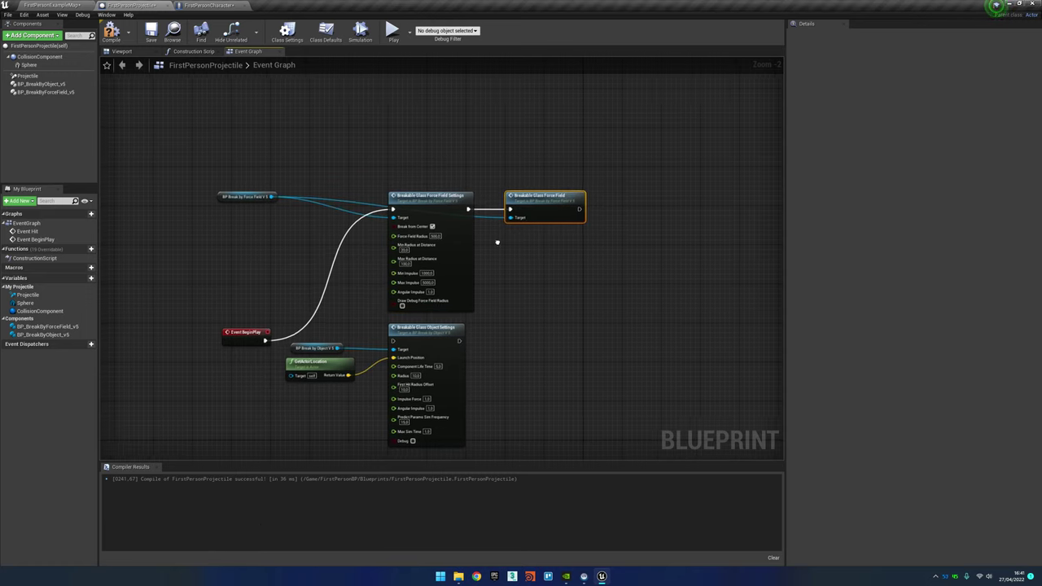
pyautogui.scroll(2, 476, 256)
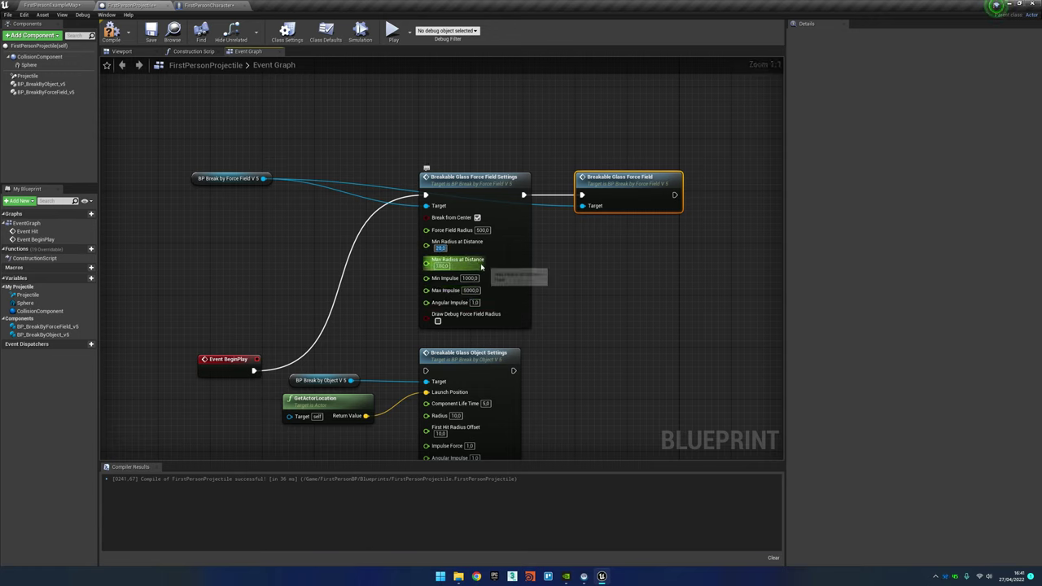
pyautogui.write('10')
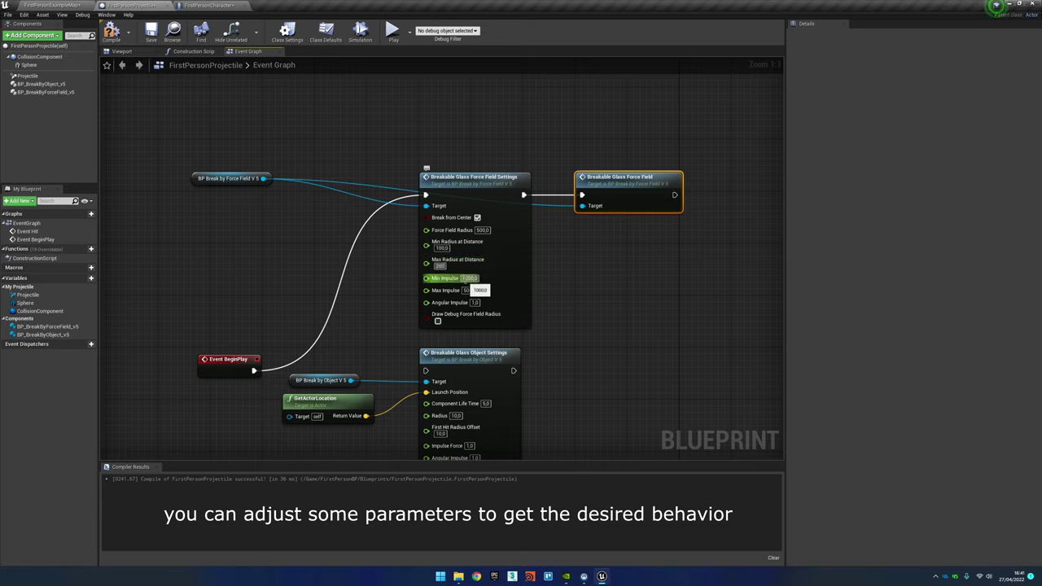
pyautogui.click(595, 257)
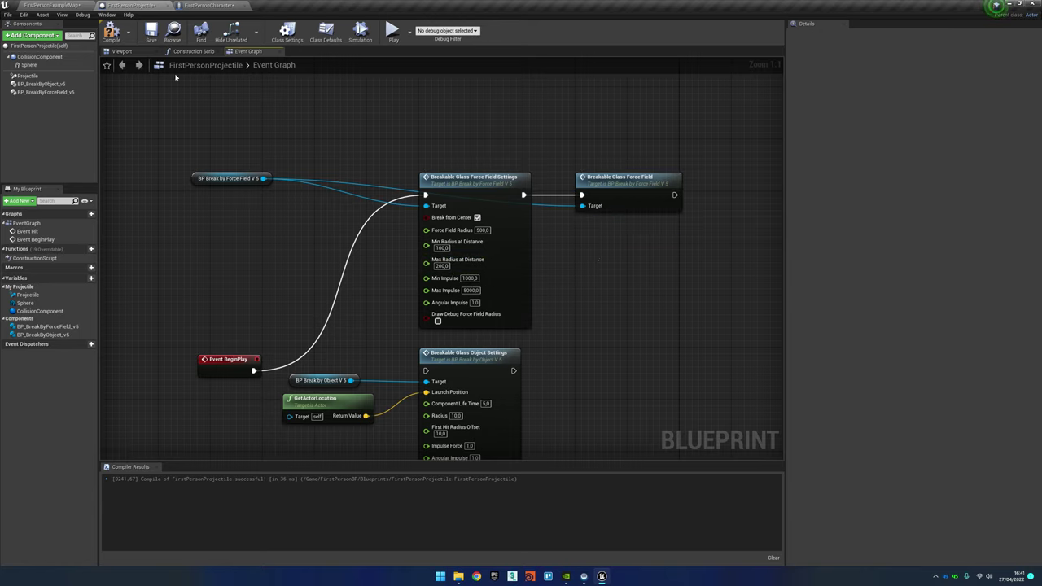
pyautogui.scroll(-1, 385, 136)
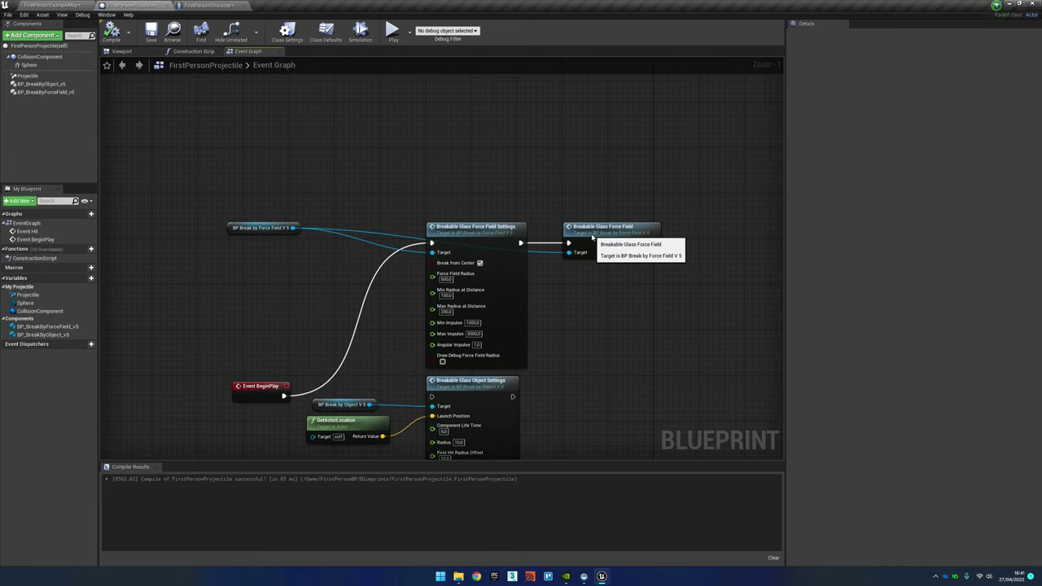
pyautogui.moveTo(592, 234); pyautogui.dragTo(743, 236)
pyautogui.moveTo(743, 236); pyautogui.dragTo(654, 233, button='right')
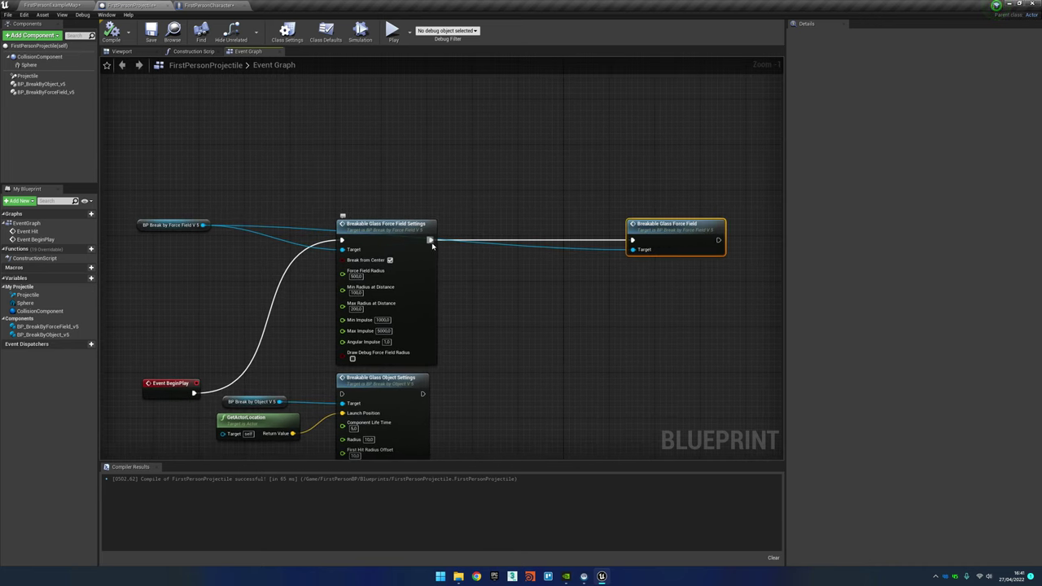
# Insert a Delay between the settings node and the Breakable Glass Force Field call
pyautogui.moveTo(430, 241); pyautogui.dragTo(477, 257)
pyautogui.write('delay')
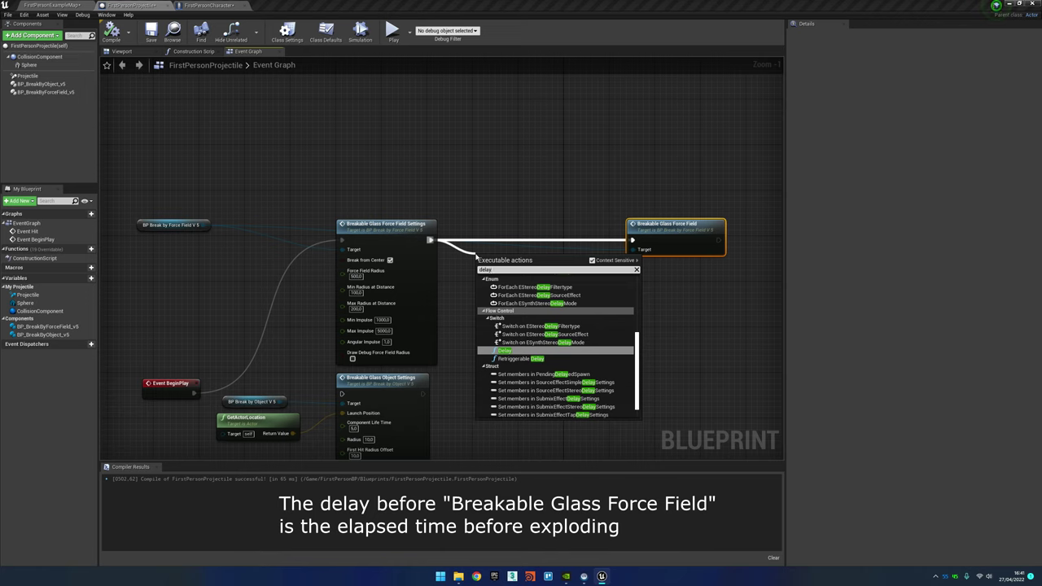
pyautogui.press('Return')
pyautogui.moveTo(497, 258); pyautogui.dragTo(503, 230)
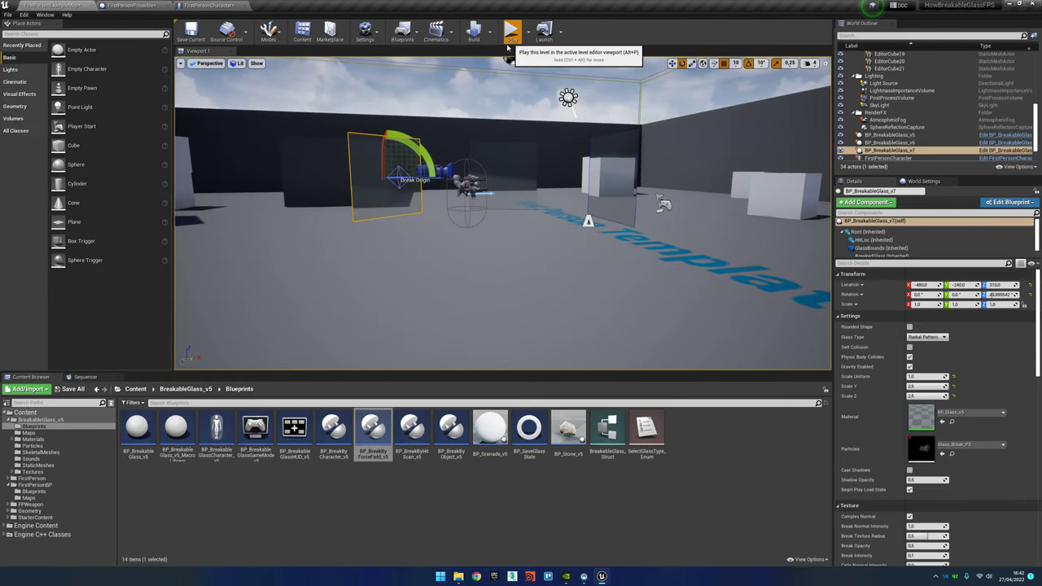
# Play the level, fire a projectile, step back from the wall, and stop
pyautogui.click(512, 31)
pyautogui.click(505, 224)
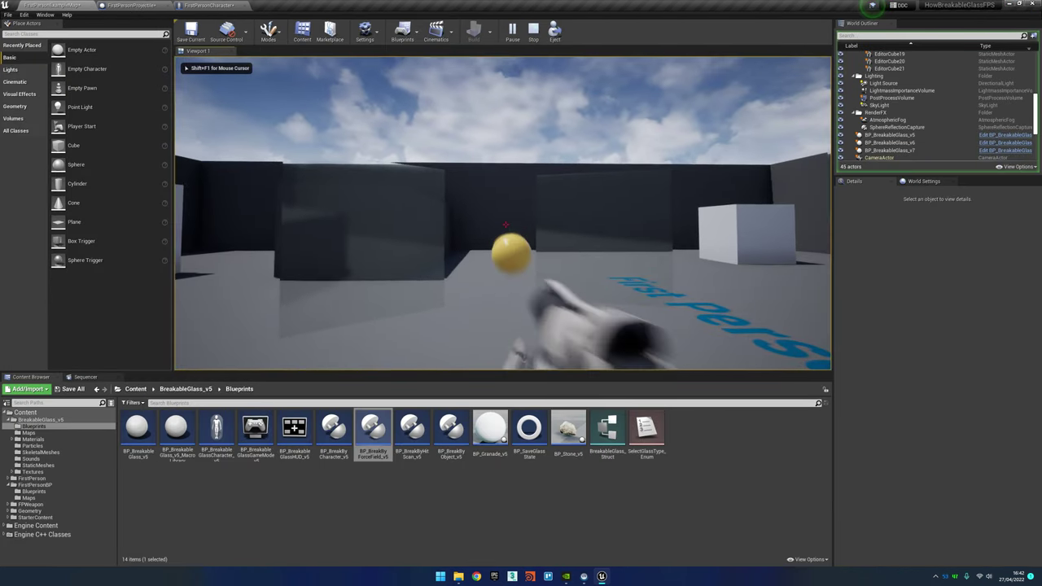
pyautogui.press('s')
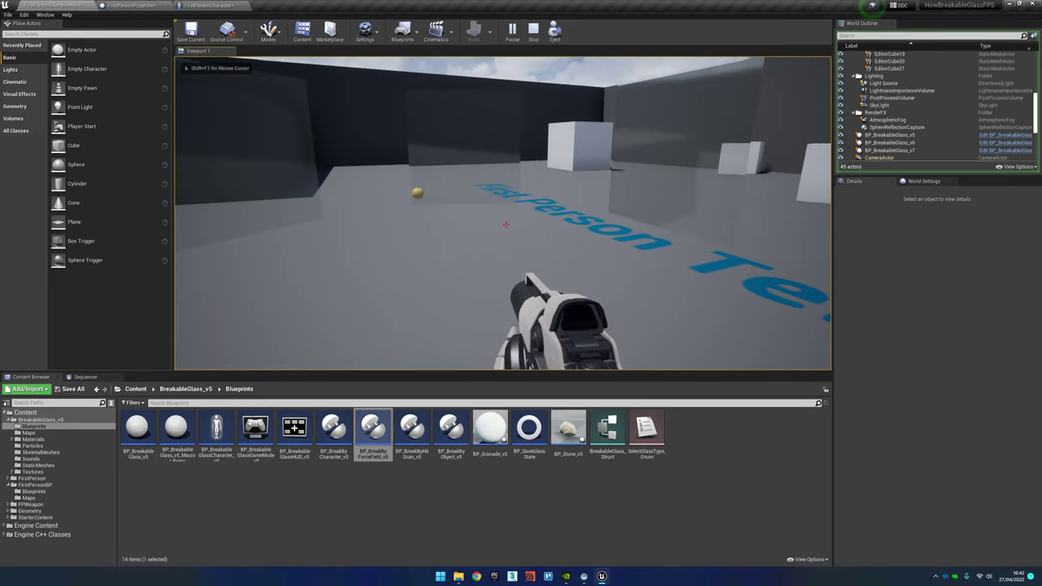
pyautogui.moveTo(505, 225)
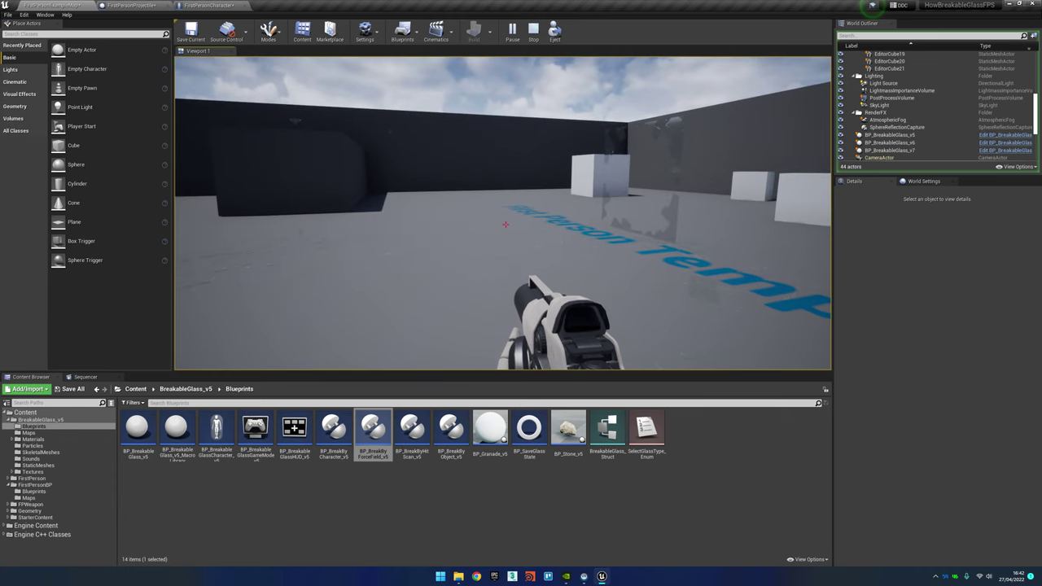
pyautogui.press('Escape')
# Check the FirstPersonProjectile graph, then replay the level and fire a projectile at the glass
pyautogui.click(214, 6)
pyautogui.click(130, 5)
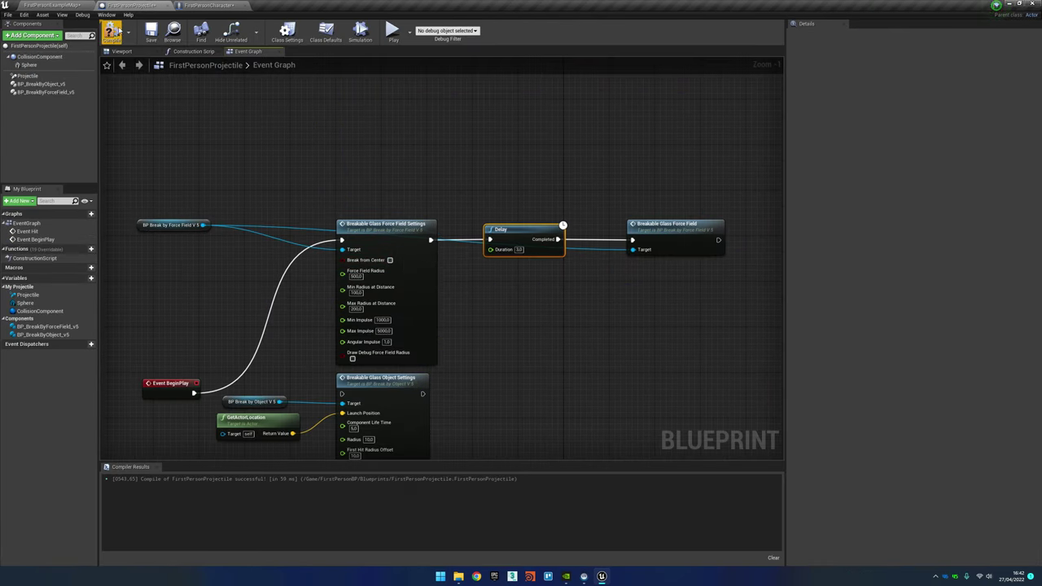
pyautogui.click(50, 7)
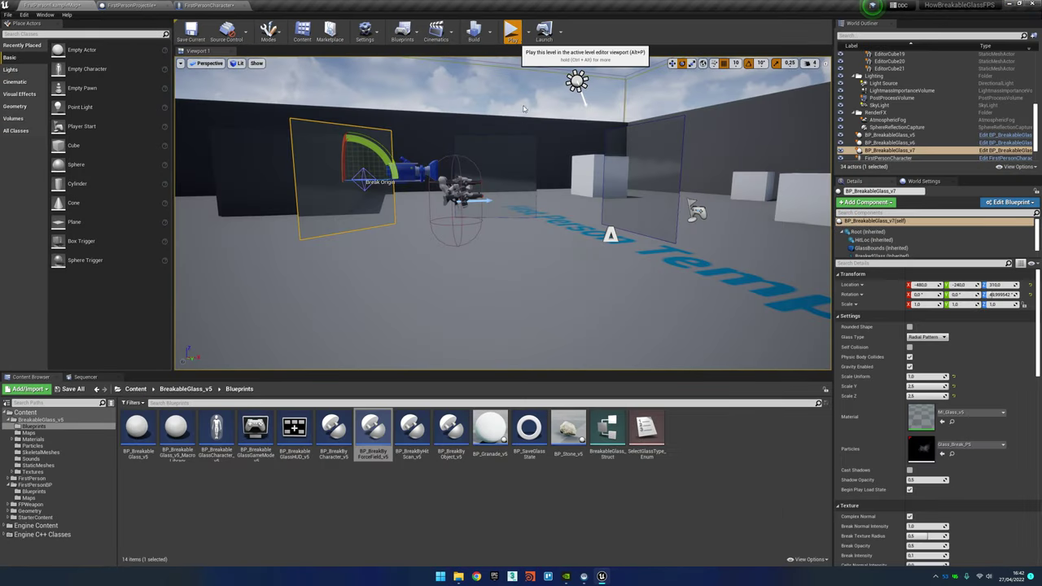
pyautogui.hotkey('alt', 'p')
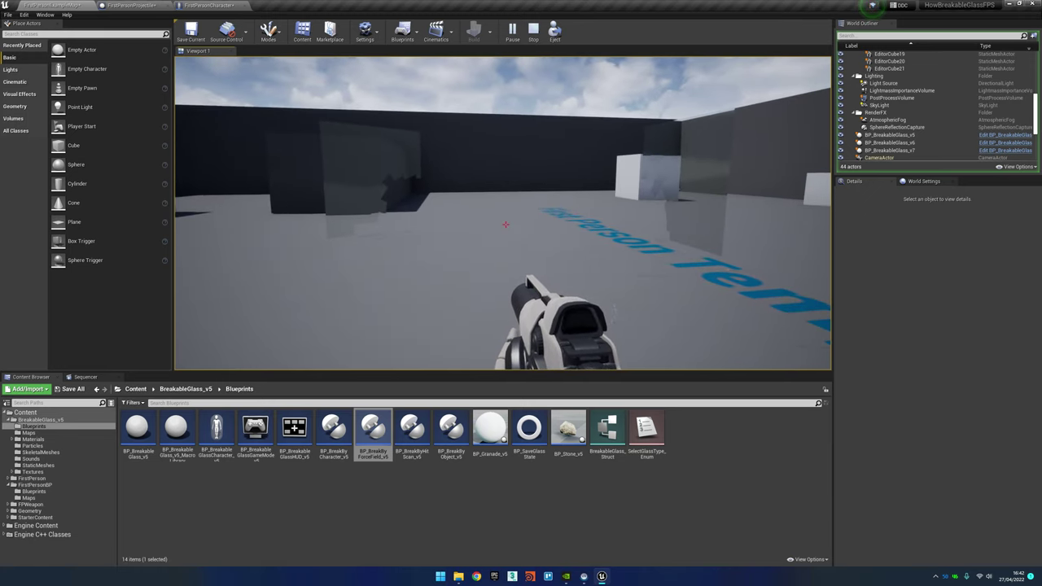
pyautogui.press('Escape')
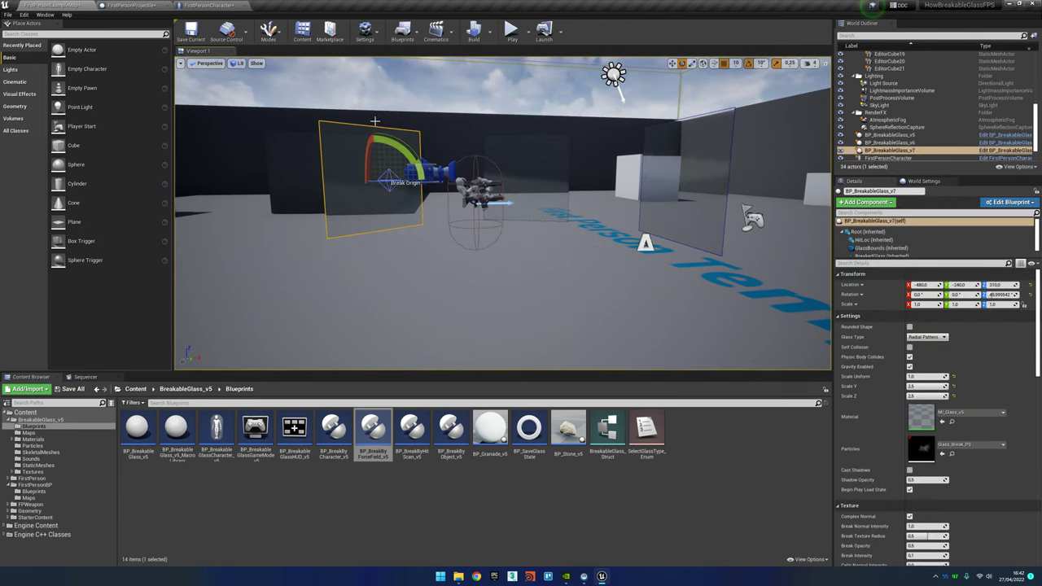
pyautogui.click(512, 37)
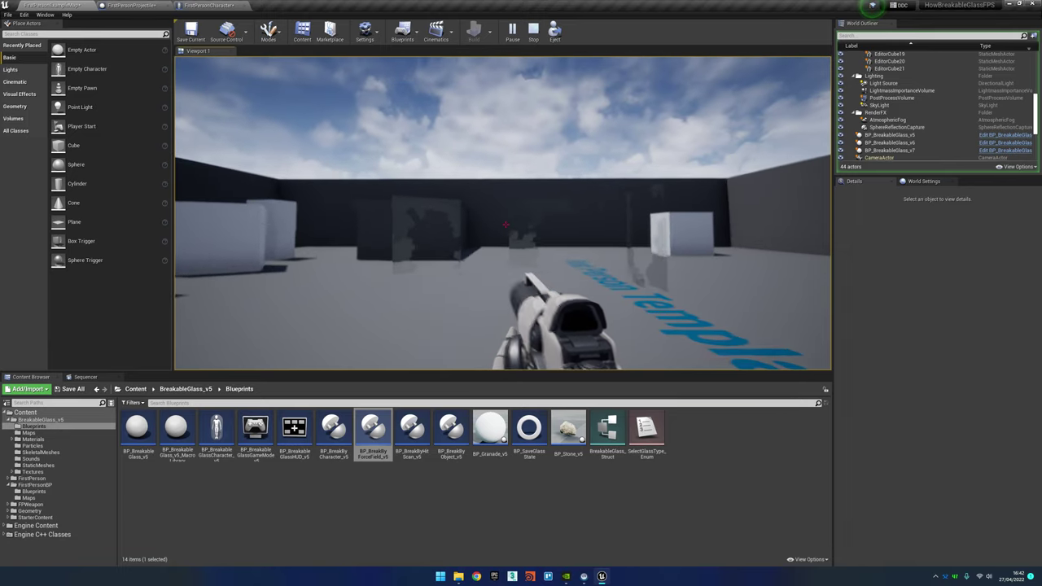
pyautogui.click(505, 224)
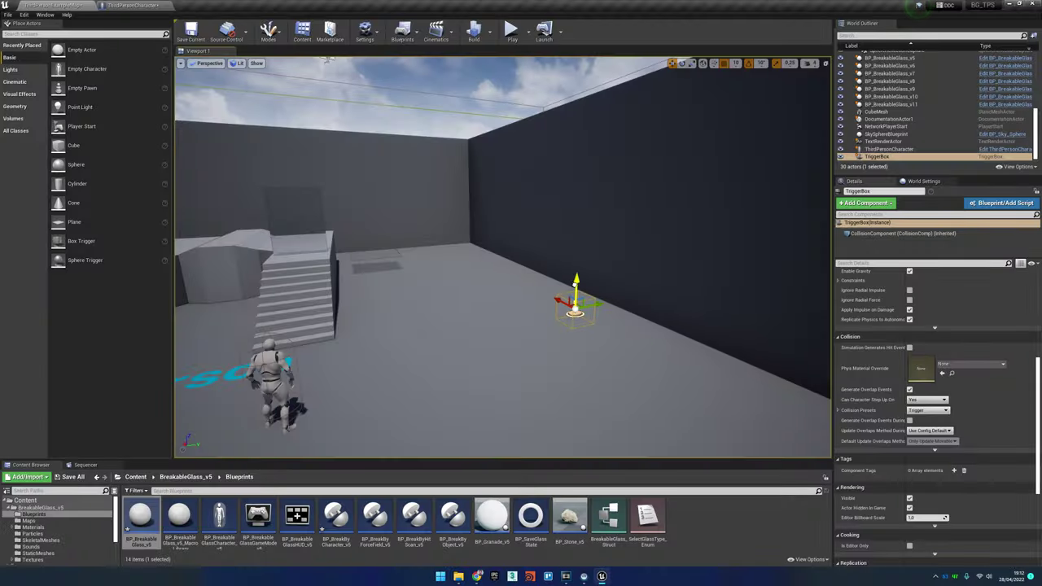
# Frame the trigger box and make it taller with Box Extent Z of 100
pyautogui.press('f')
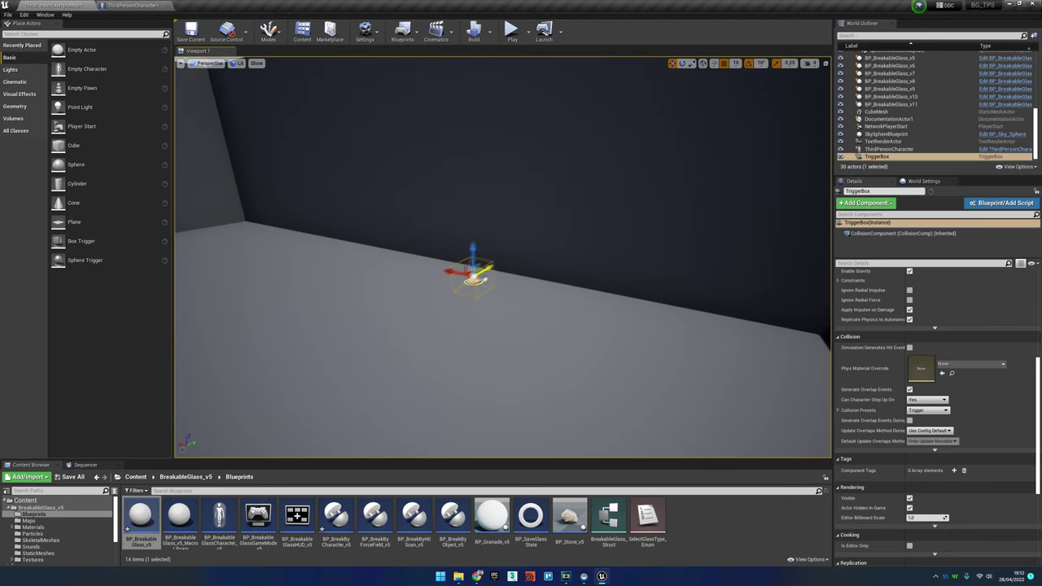
pyautogui.moveTo(485, 279); pyautogui.dragTo(504, 276)
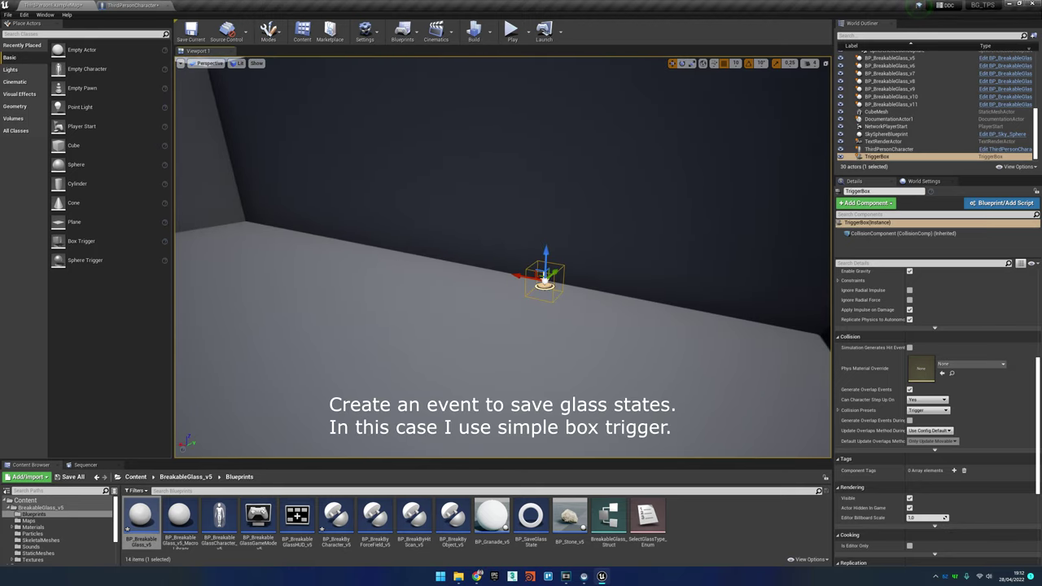
pyautogui.press('f')
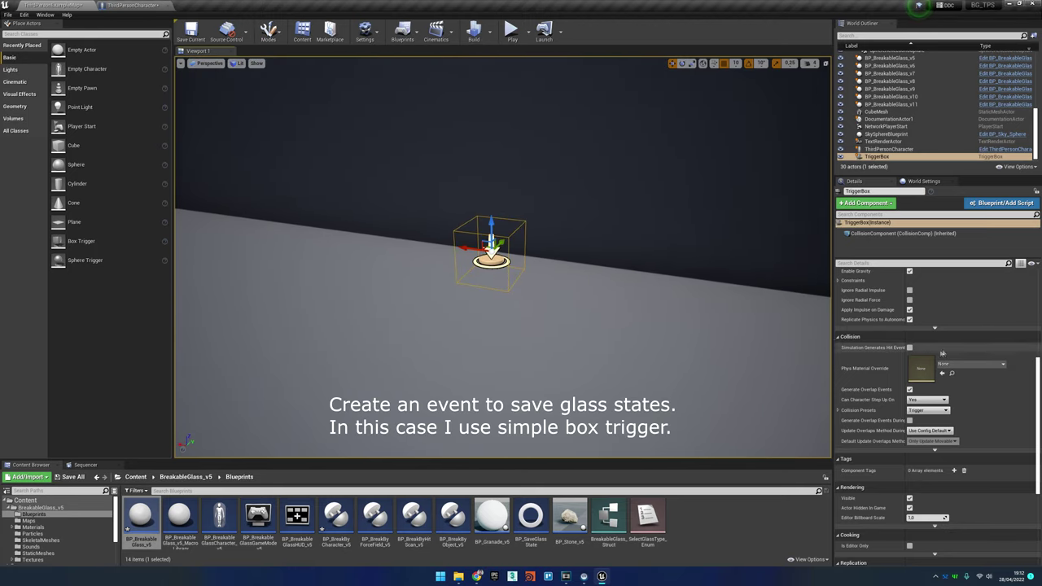
pyautogui.scroll(5, 945, 351)
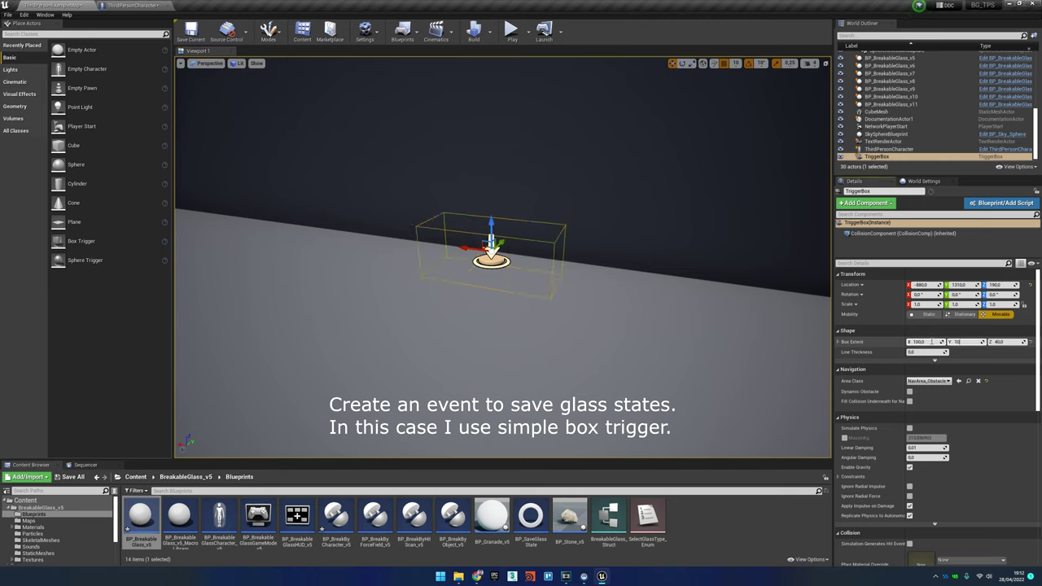
pyautogui.press('Return')
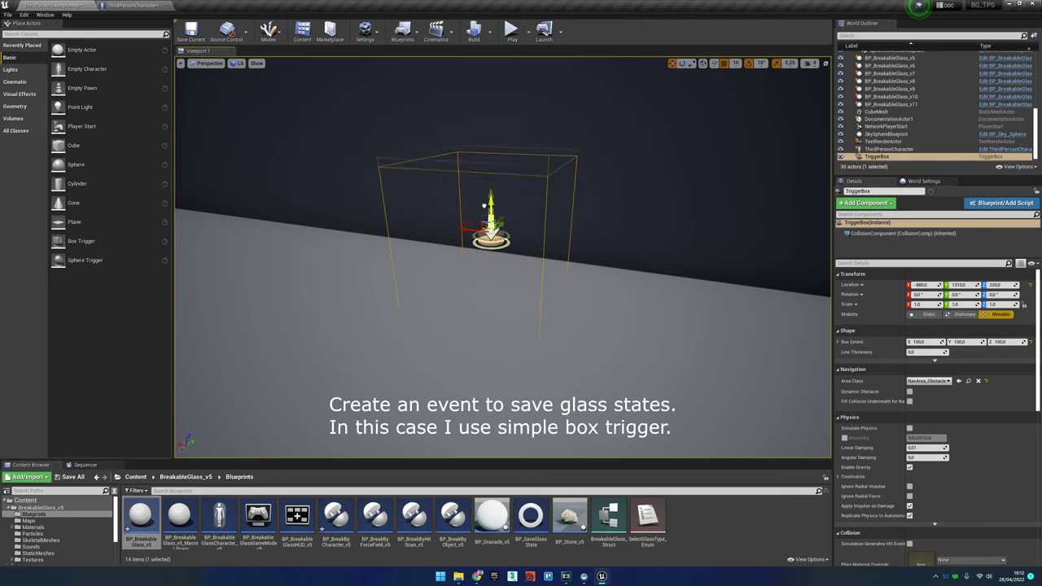
pyautogui.scroll(-2, 611, 251)
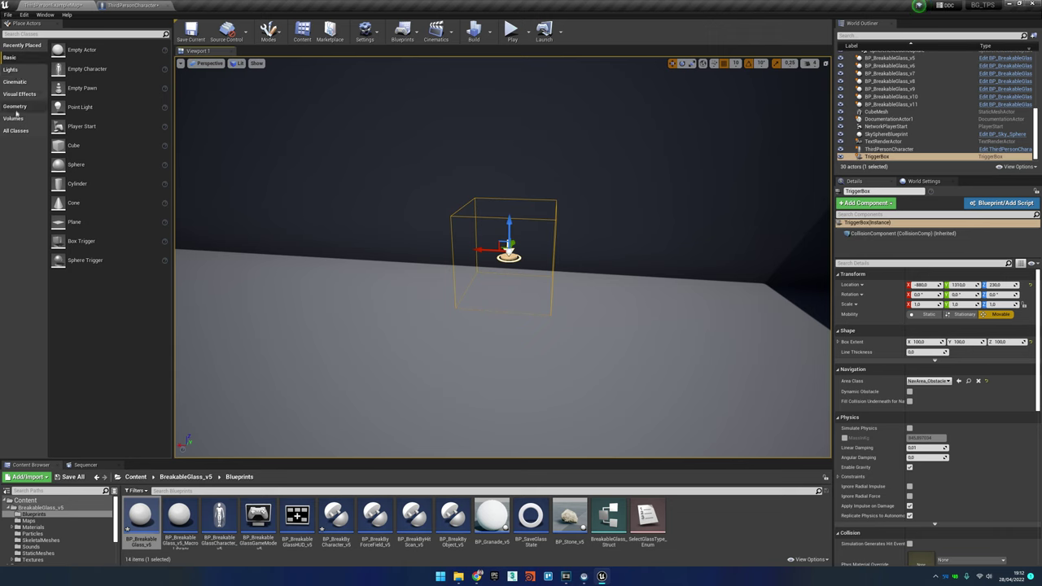
# Place a Text Render actor above the trigger box reading 'Save'
pyautogui.click(82, 33)
pyautogui.write('tex')
pyautogui.moveTo(35, 68); pyautogui.dragTo(489, 158)
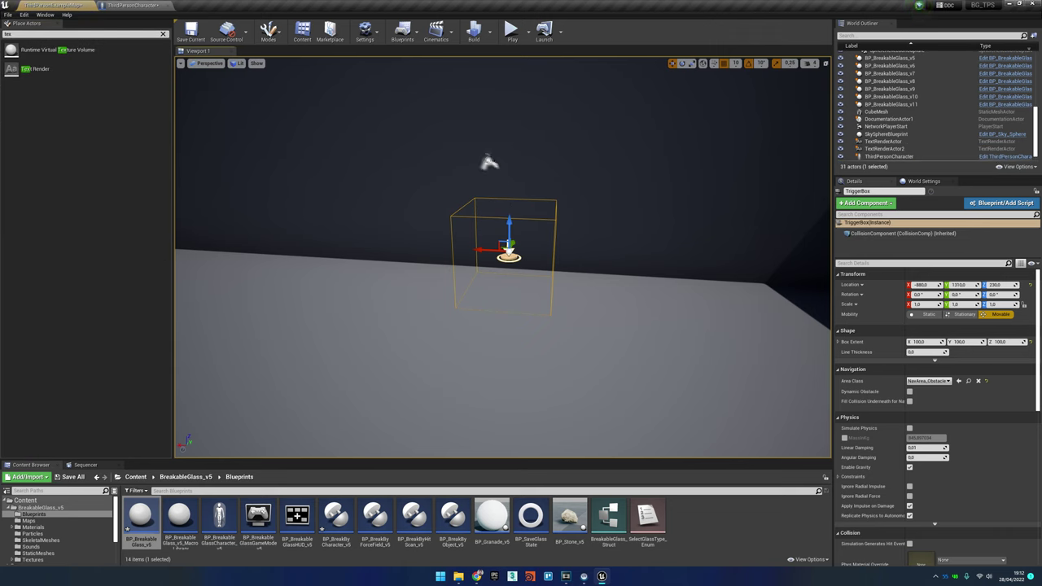
pyautogui.moveTo(488, 158); pyautogui.dragTo(456, 204, button='right')
pyautogui.press('f')
pyautogui.keyDown('alt'); pyautogui.moveTo(422, 145); pyautogui.dragTo(378, 180); pyautogui.keyUp('alt')
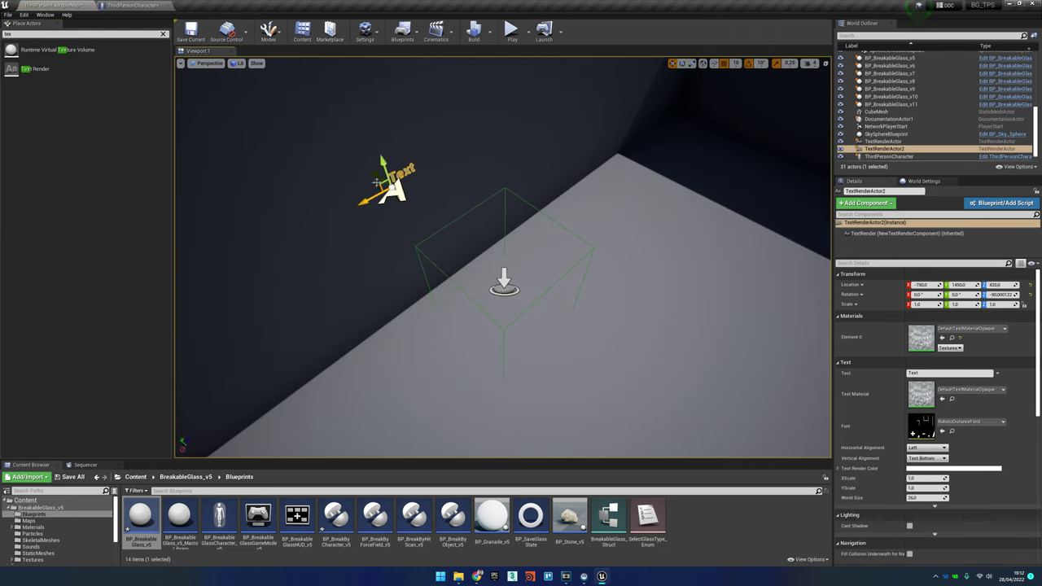
pyautogui.keyDown('alt'); pyautogui.moveTo(409, 233); pyautogui.dragTo(554, 230); pyautogui.keyUp('alt')
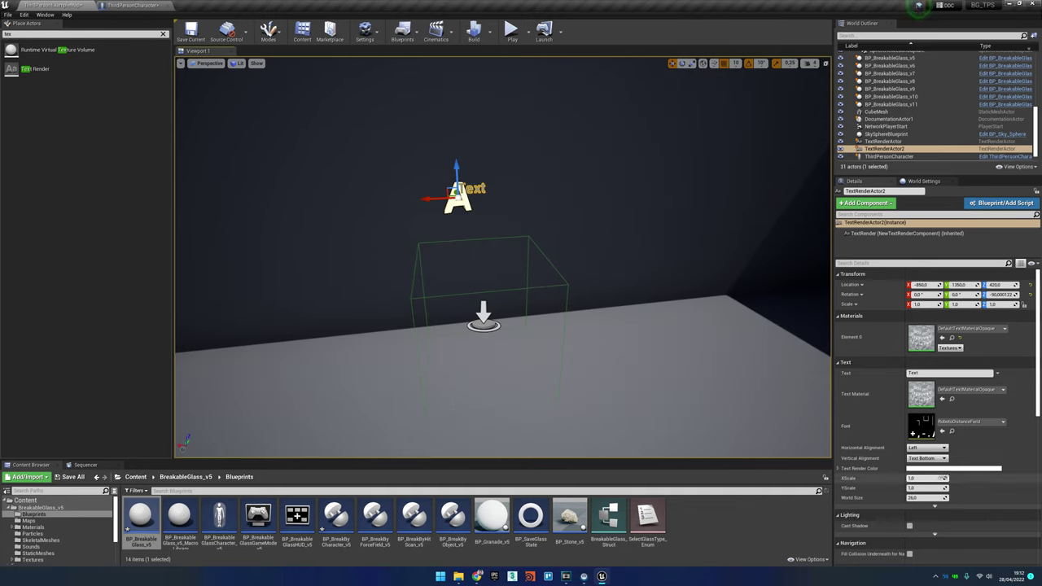
pyautogui.click(950, 373)
pyautogui.write('Save')
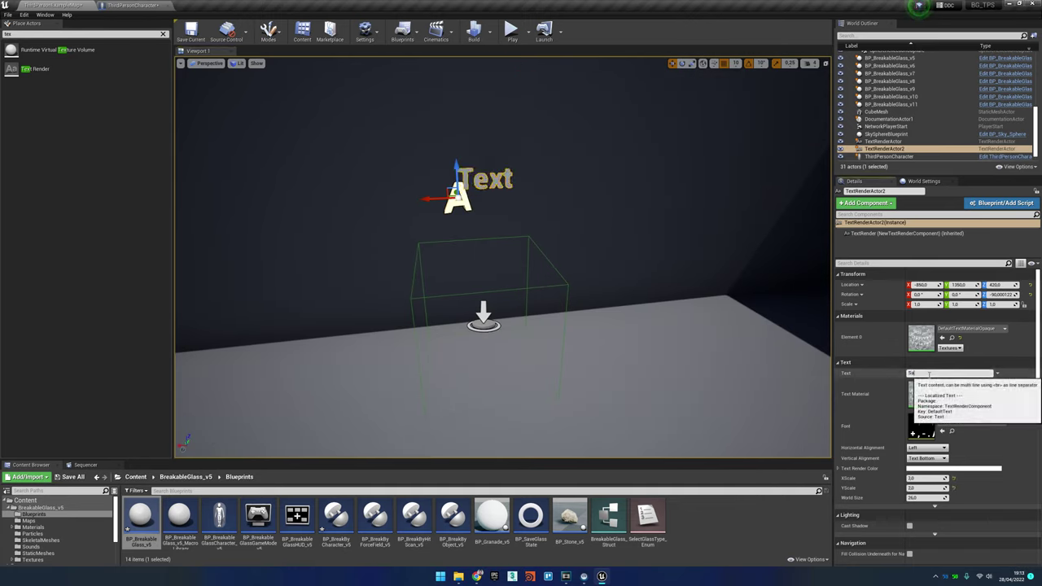
pyautogui.press('Return')
# Alt-drag a copy of the trigger box and its label, changing the copy's text to 'Delete'
pyautogui.keyDown('ctrl'); pyautogui.click(528, 244); pyautogui.keyUp('ctrl')
pyautogui.keyDown('alt'); pyautogui.moveTo(521, 228); pyautogui.dragTo(236, 175); pyautogui.keyUp('alt')
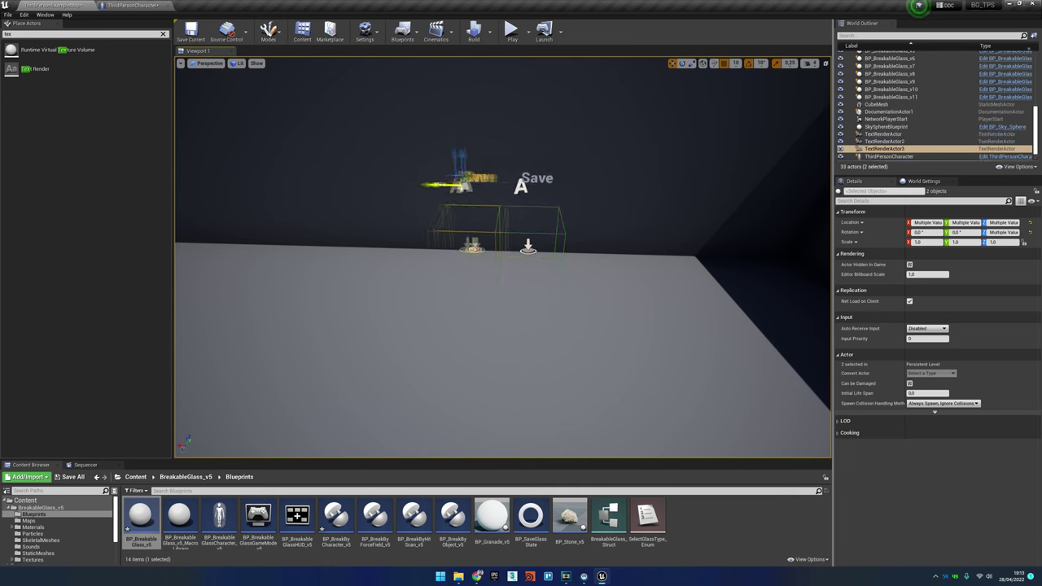
pyautogui.click(884, 149)
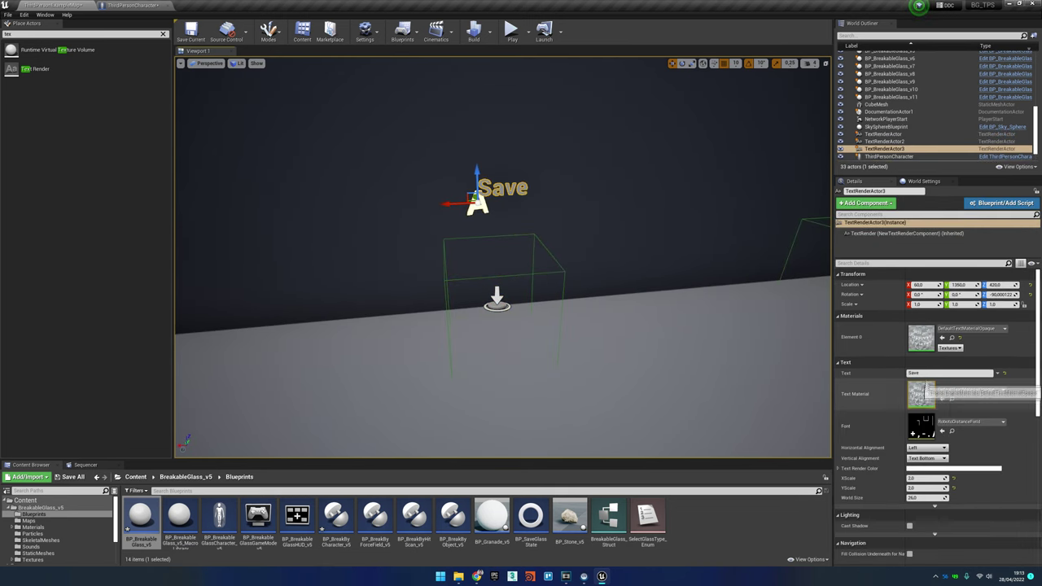
pyautogui.click(950, 372)
pyautogui.write('Delete')
pyautogui.press('Return')
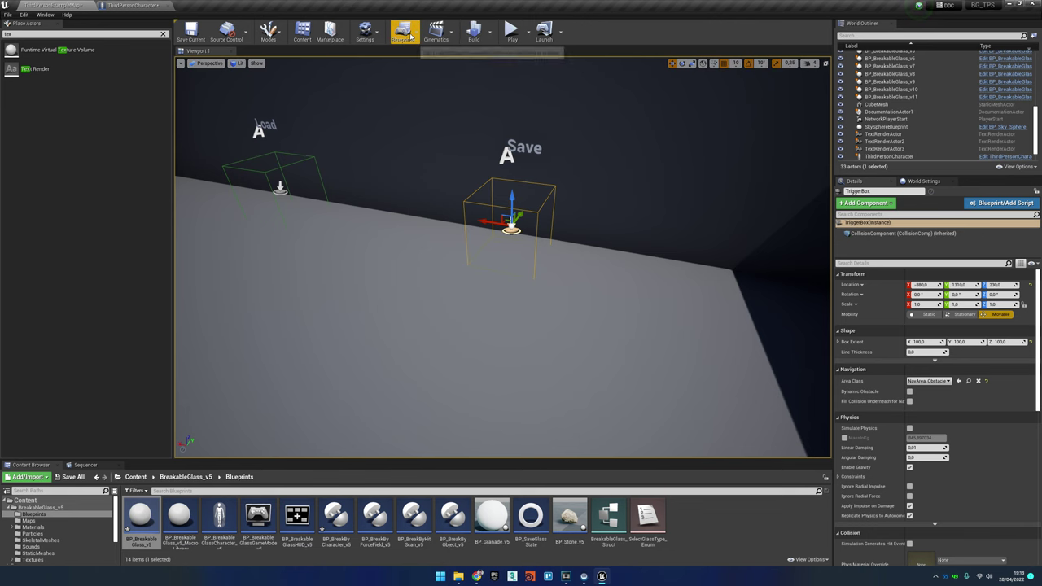
pyautogui.click(402, 32)
# In the level blueprint, add a TriggerBox reference and its OnActorBeginOverlap event
pyautogui.click(431, 93)
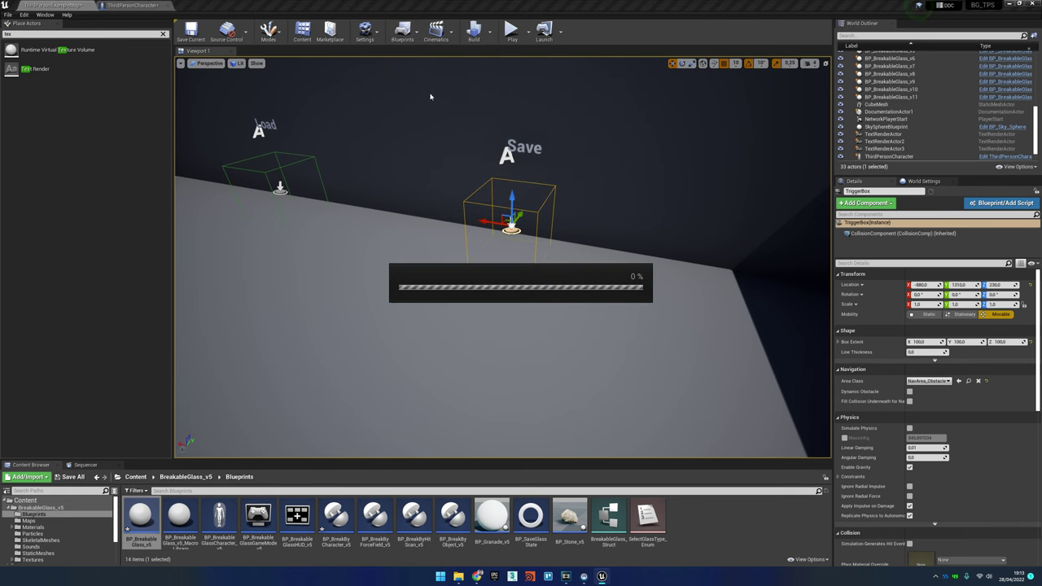
pyautogui.rightClick(397, 210)
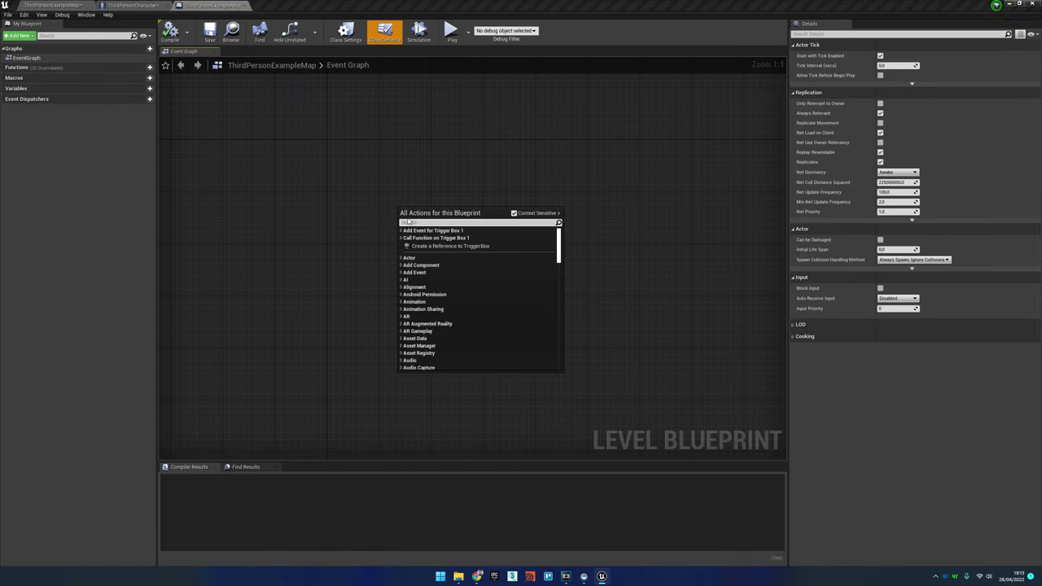
pyautogui.click(428, 246)
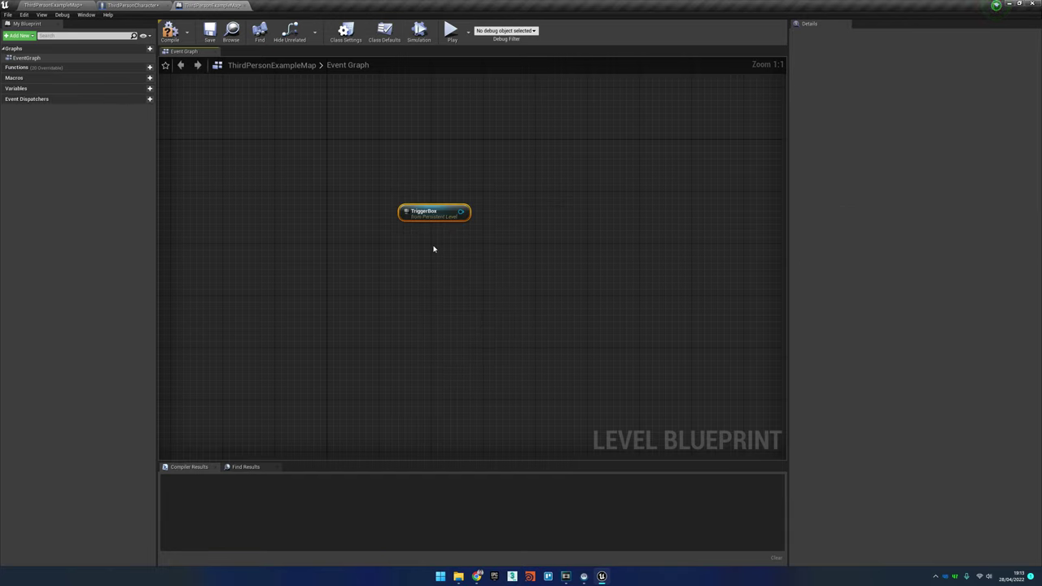
pyautogui.rightClick(397, 196)
pyautogui.click(401, 214)
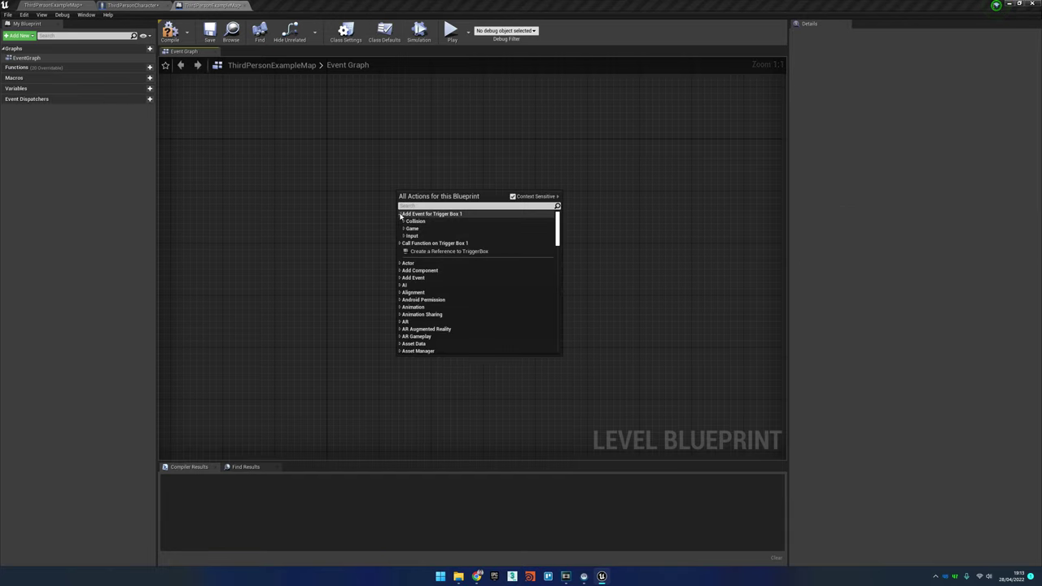
pyautogui.click(404, 221)
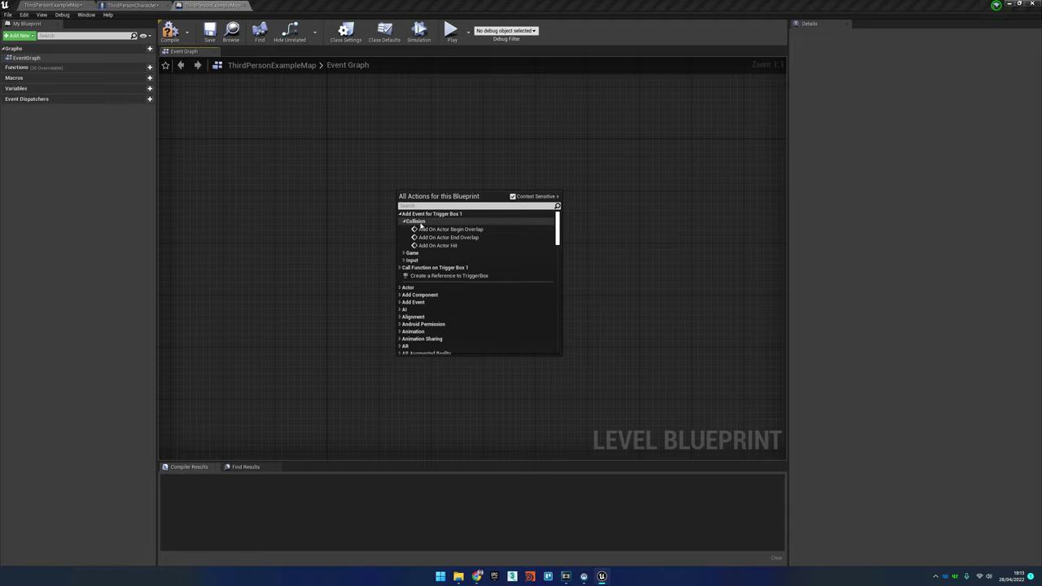
pyautogui.click(445, 229)
# Feed the overlap's Other Actor into a Cast To ThirdPersonCharacter node
pyautogui.moveTo(442, 225); pyautogui.dragTo(409, 205, button='right')
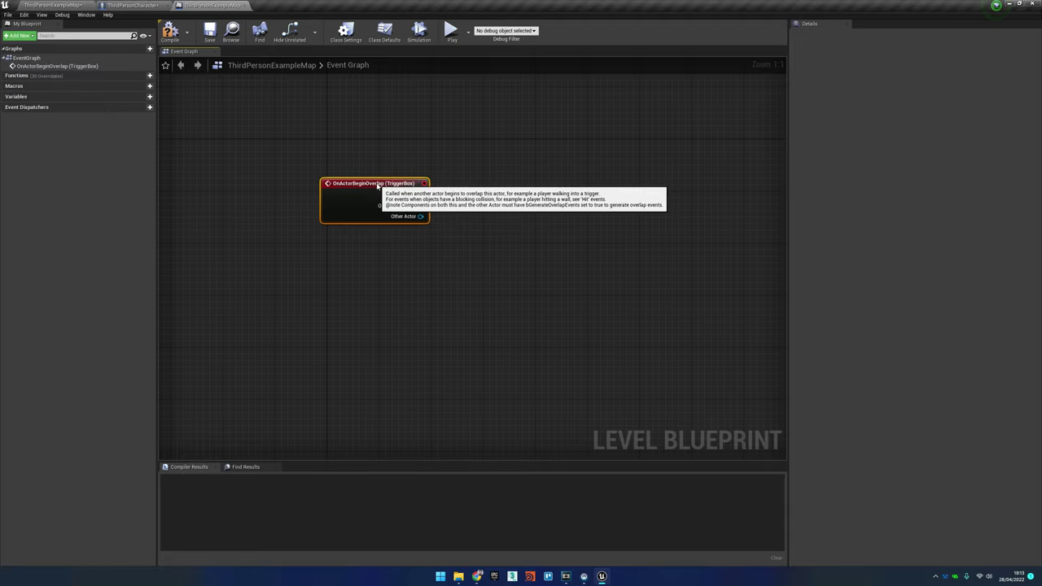
pyautogui.moveTo(364, 240); pyautogui.dragTo(356, 241, button='right')
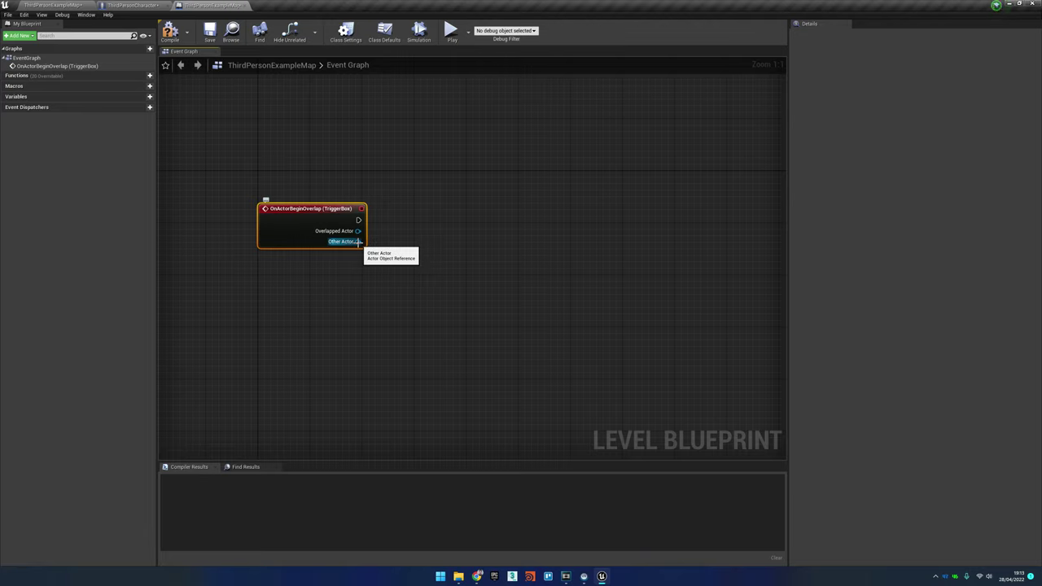
pyautogui.moveTo(358, 242); pyautogui.dragTo(414, 254)
pyautogui.write('cast to ')
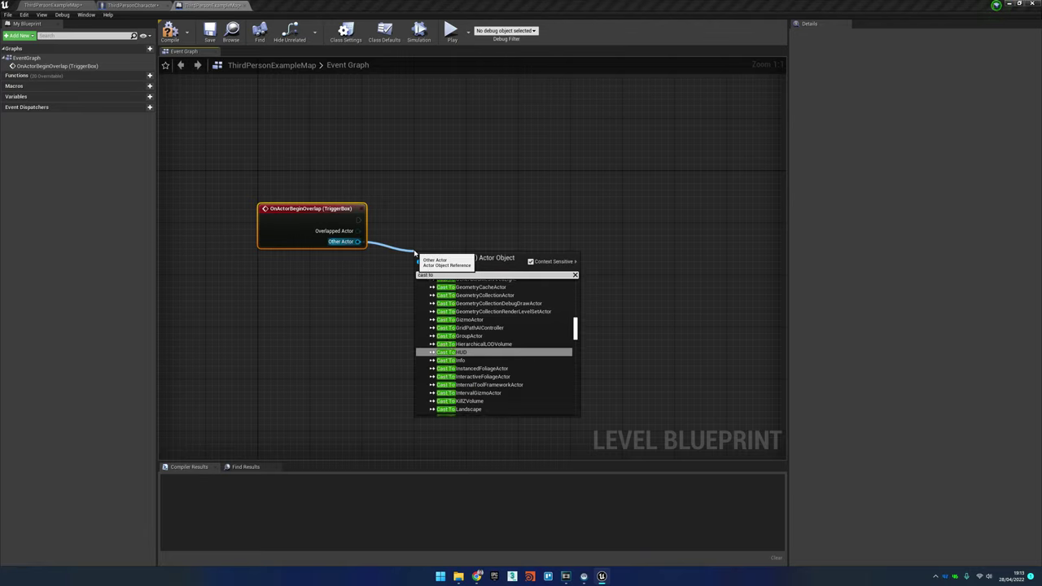
pyautogui.write('th')
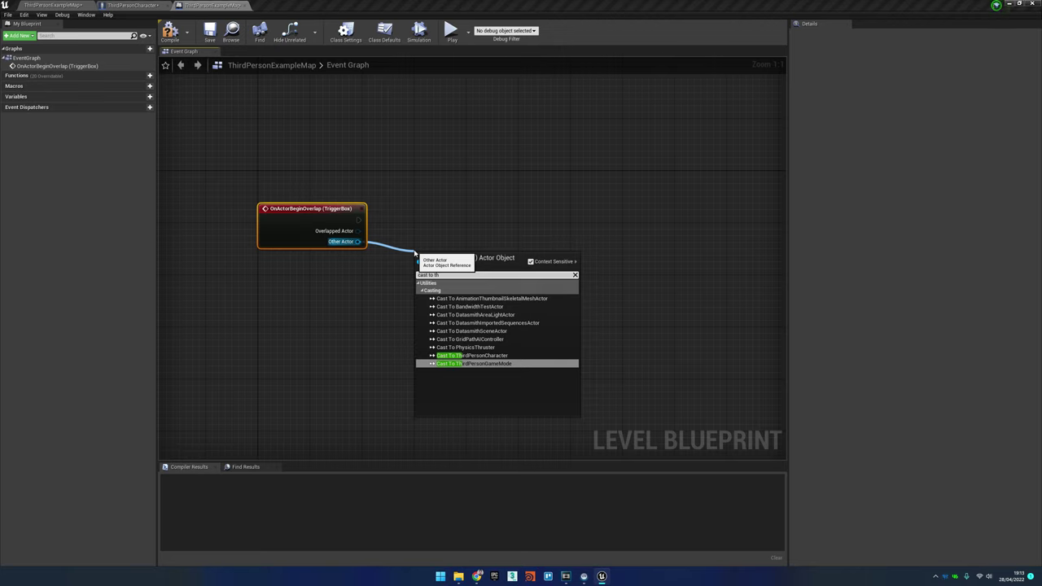
pyautogui.click(481, 361)
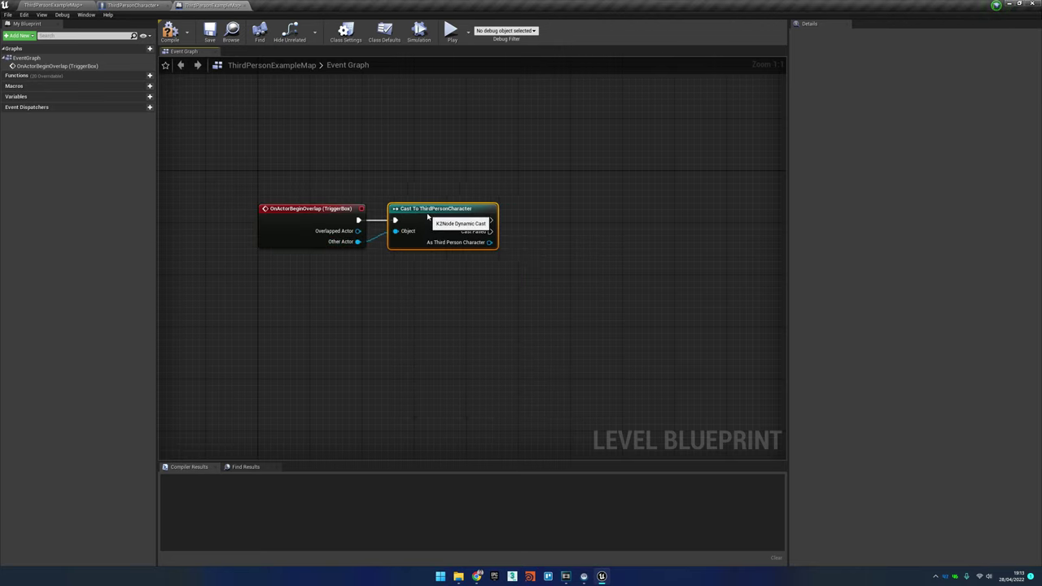
# In the ThirdPersonCharacter graph, place a Save Breakable Glass State node after the settings node
pyautogui.click(135, 6)
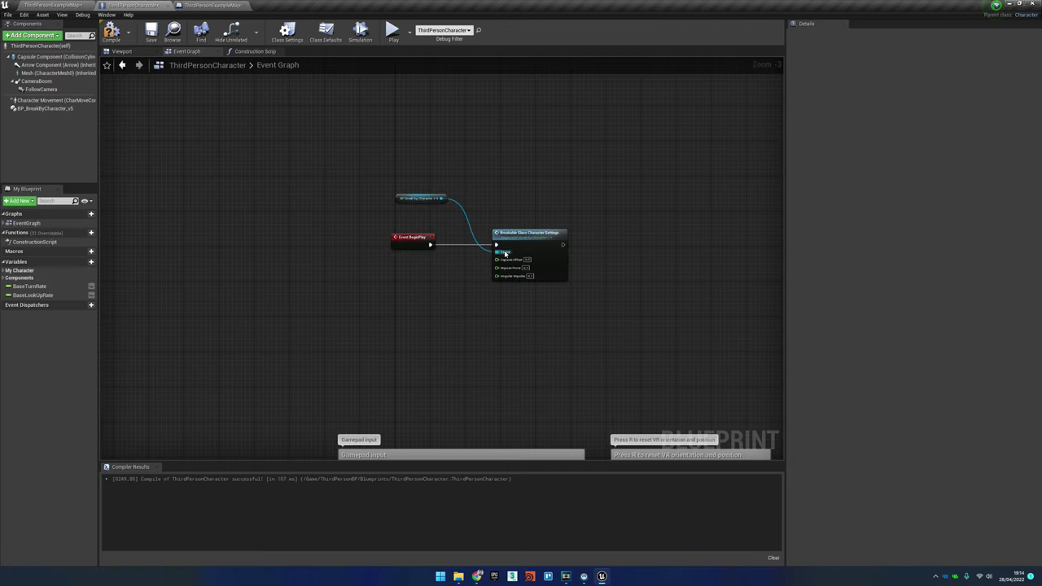
pyautogui.moveTo(492, 208); pyautogui.dragTo(373, 236, button='right')
pyautogui.moveTo(508, 265); pyautogui.dragTo(451, 260, button='right')
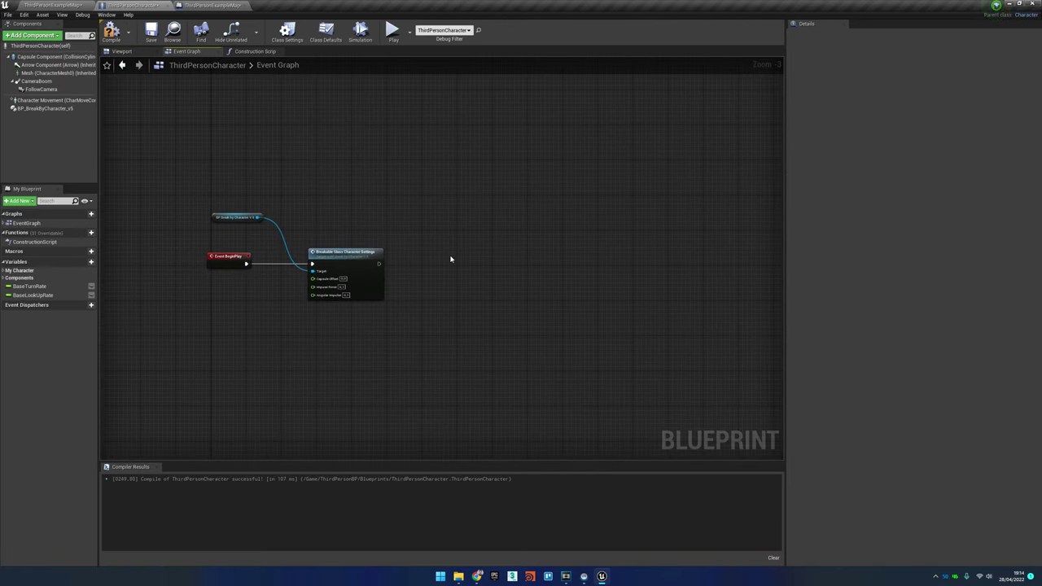
pyautogui.rightClick(451, 261)
pyautogui.write('save')
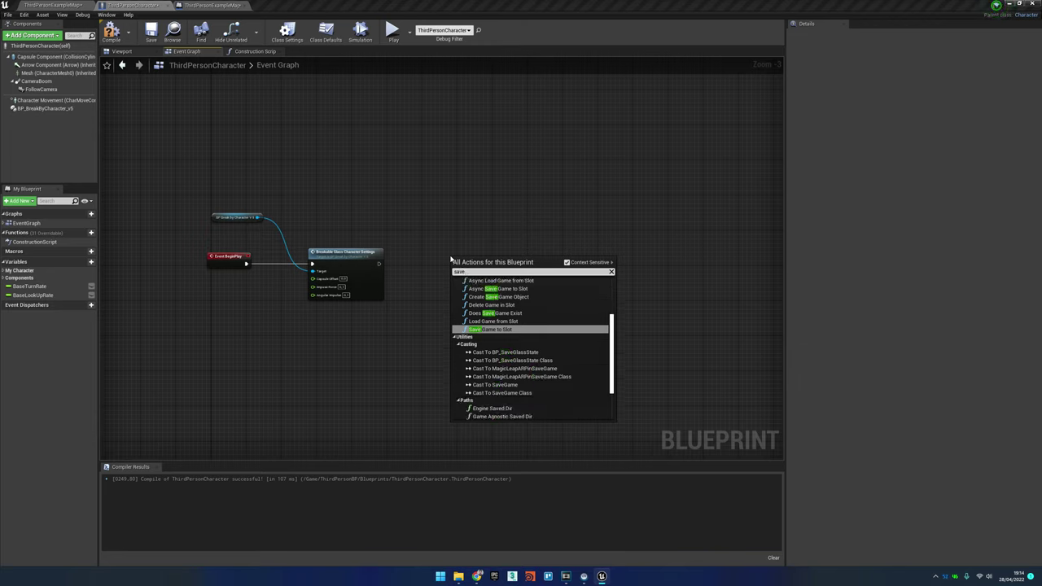
pyautogui.write(' state')
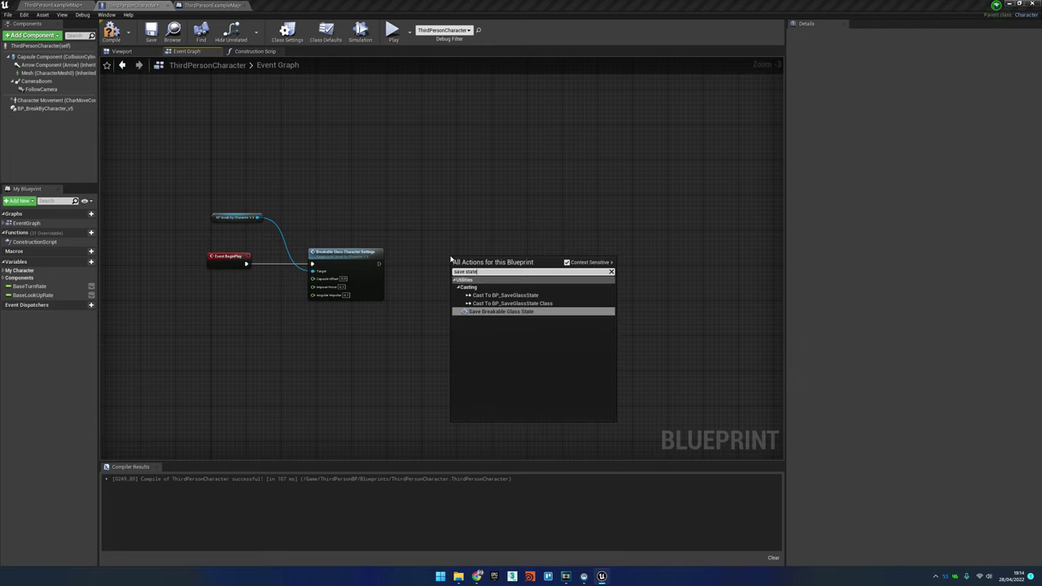
pyautogui.click(498, 311)
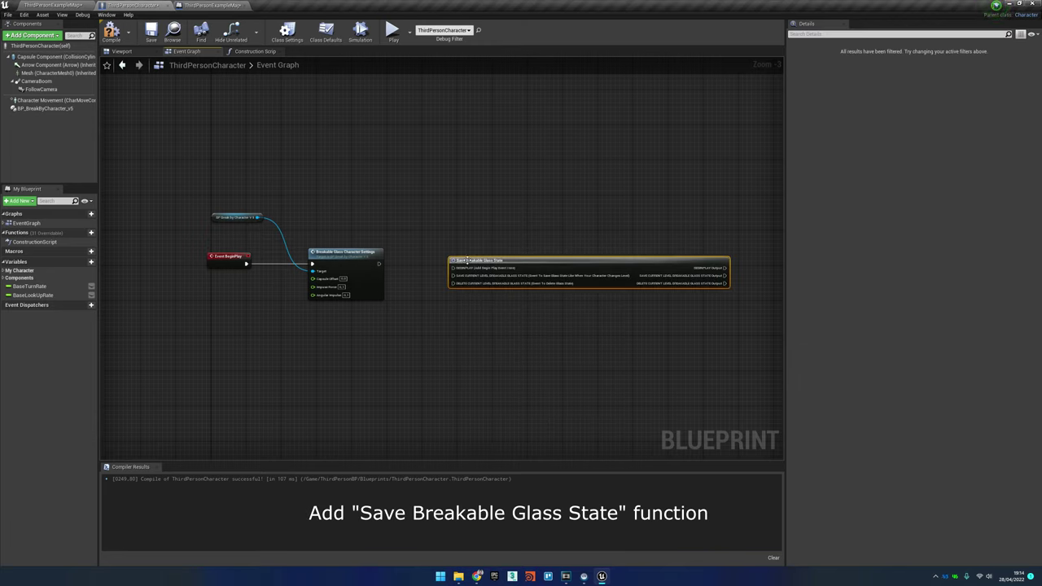
pyautogui.moveTo(467, 258); pyautogui.dragTo(442, 255)
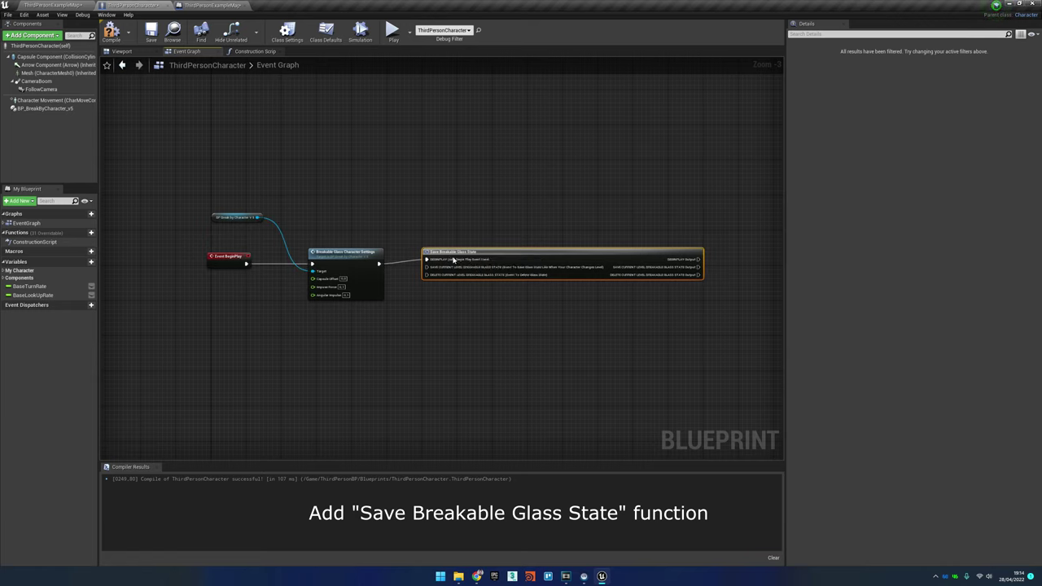
# Drive the node's save input from a new custom event named Save, placed beside it
pyautogui.scroll(5, 453, 259)
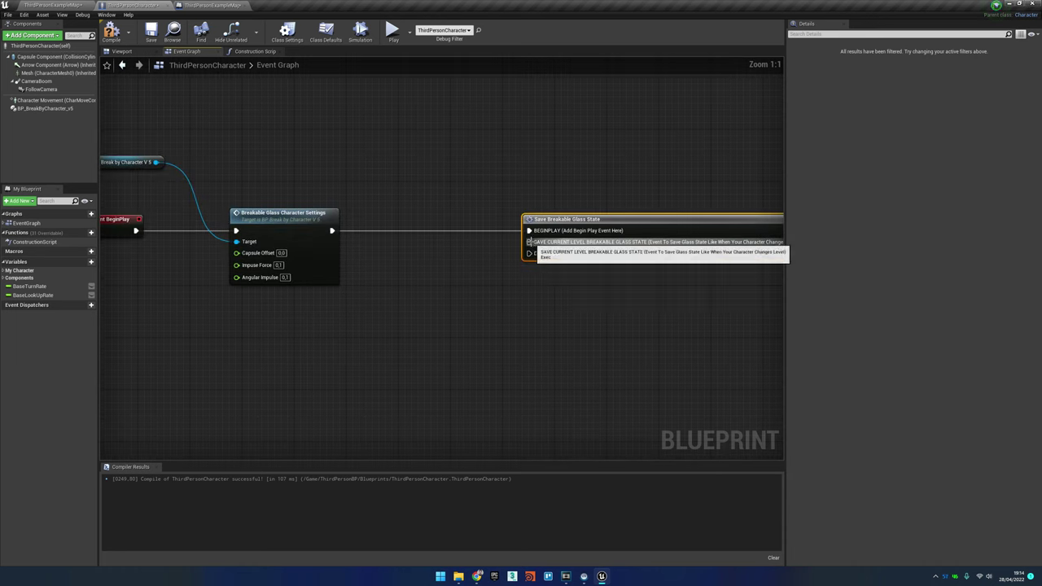
pyautogui.moveTo(530, 242); pyautogui.dragTo(454, 281)
pyautogui.write('custom e')
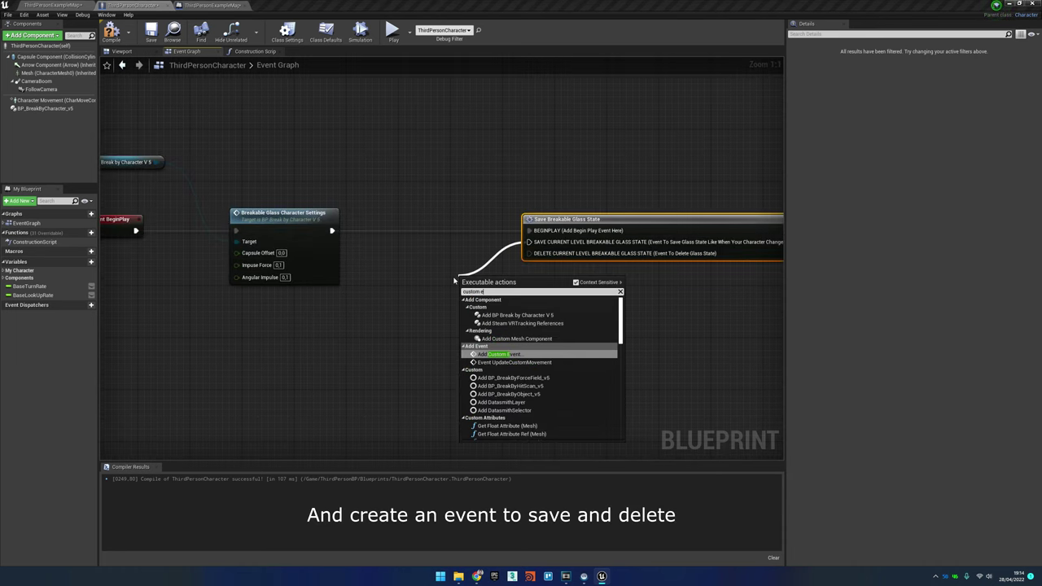
pyautogui.write('vent')
pyautogui.press('Return')
pyautogui.write('Save')
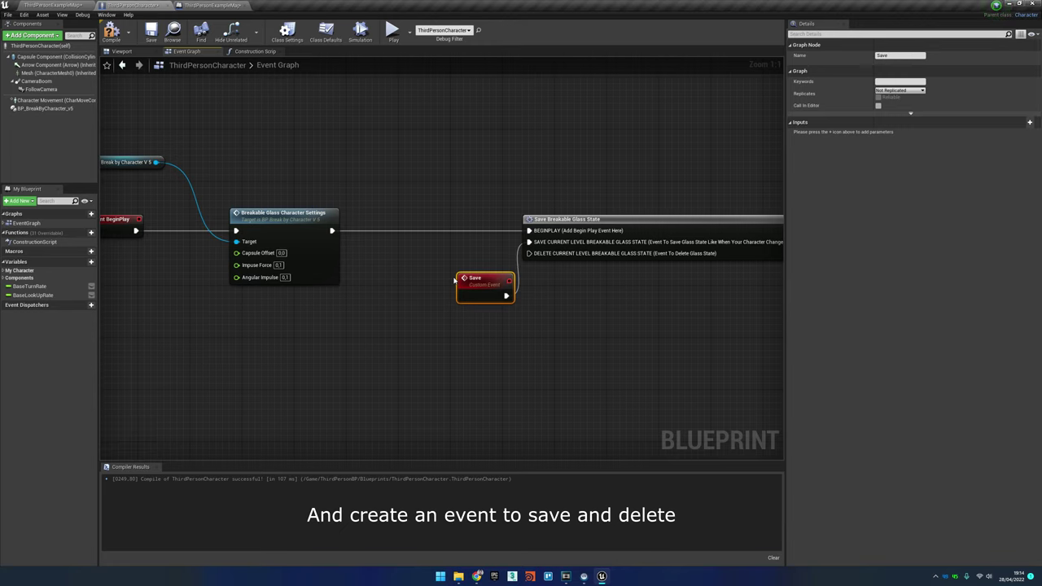
pyautogui.moveTo(481, 278)
pyautogui.mouseDown()
pyautogui.moveTo(469, 271)
pyautogui.moveTo(469, 249)
pyautogui.mouseUp()
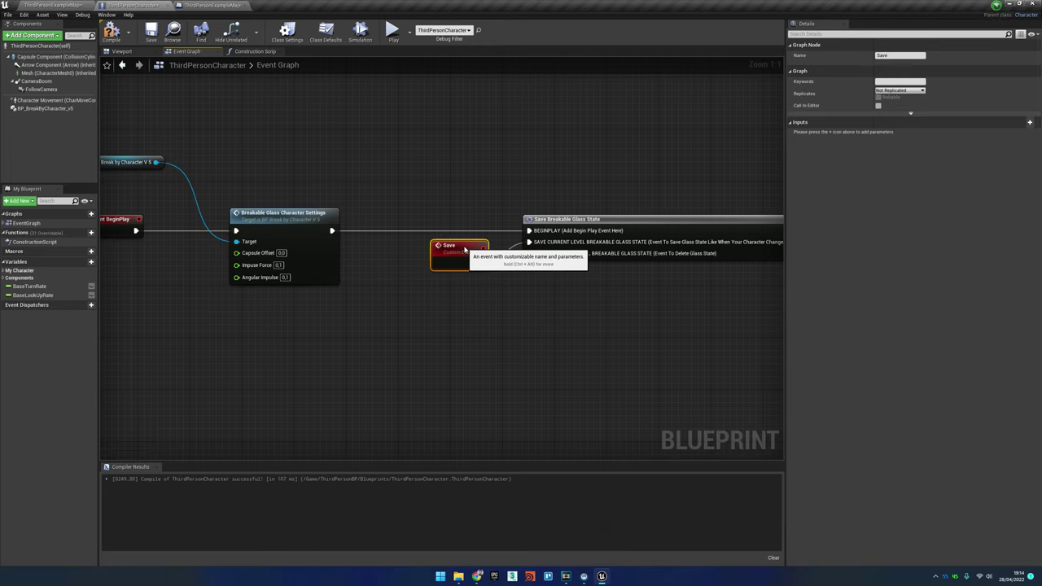
pyautogui.moveTo(464, 249); pyautogui.dragTo(377, 263, button='right')
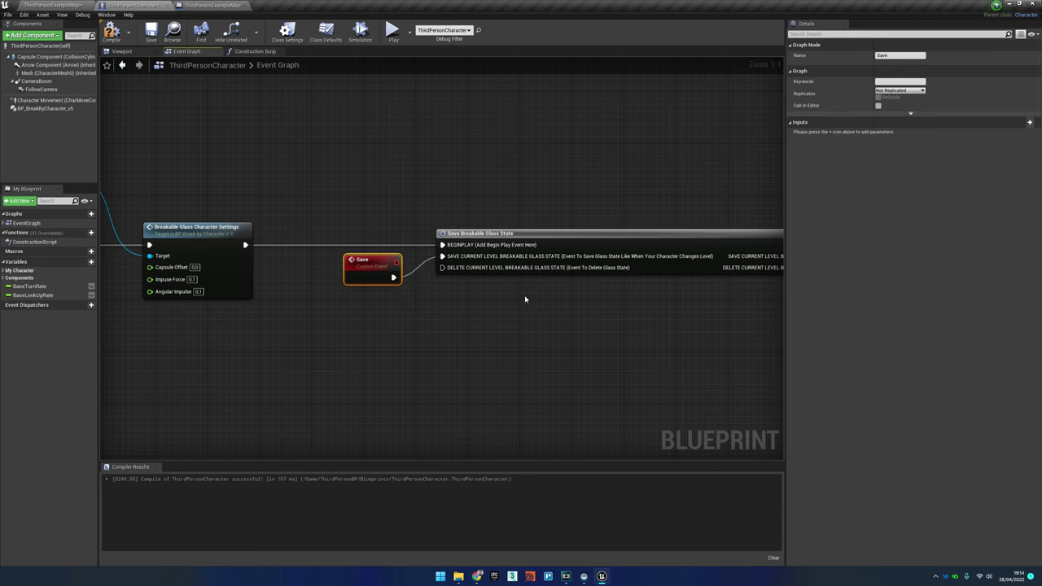
pyautogui.moveTo(525, 300)
pyautogui.mouseDown(button='right')
pyautogui.moveTo(290, 298)
pyautogui.moveTo(542, 286)
pyautogui.mouseUp(button='right')
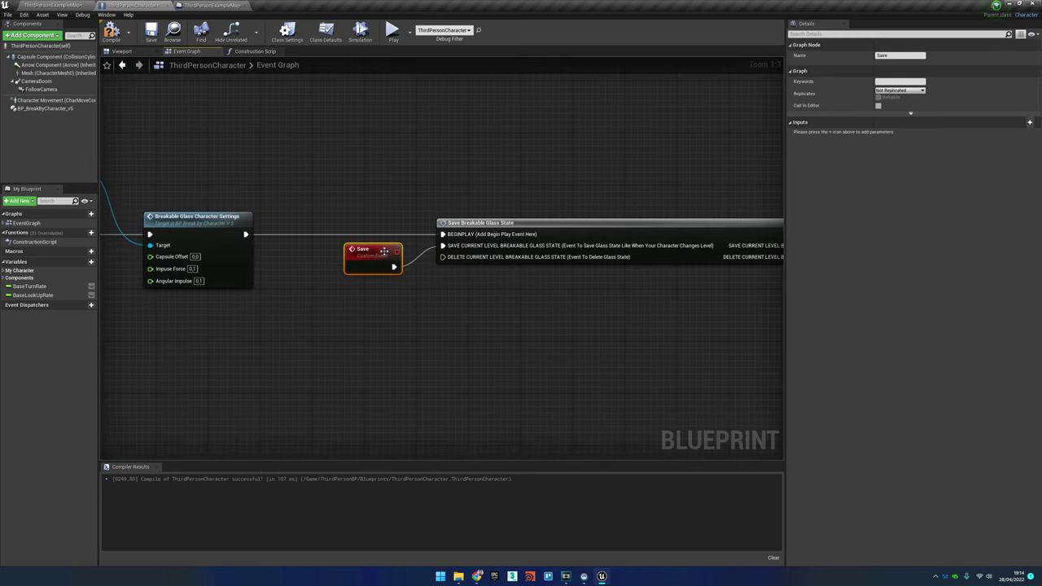
pyautogui.moveTo(384, 251); pyautogui.dragTo(383, 198)
pyautogui.moveTo(433, 267); pyautogui.dragTo(481, 262, button='right')
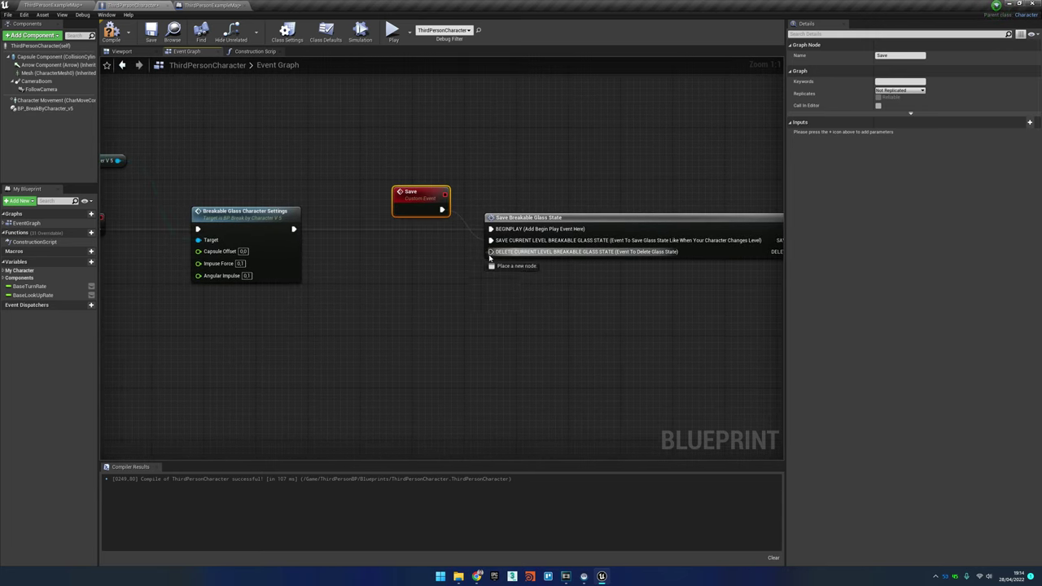
# Wire a new custom event named Delete into the delete input and position it under Save
pyautogui.moveTo(490, 257); pyautogui.dragTo(468, 264)
pyautogui.write('custom eve')
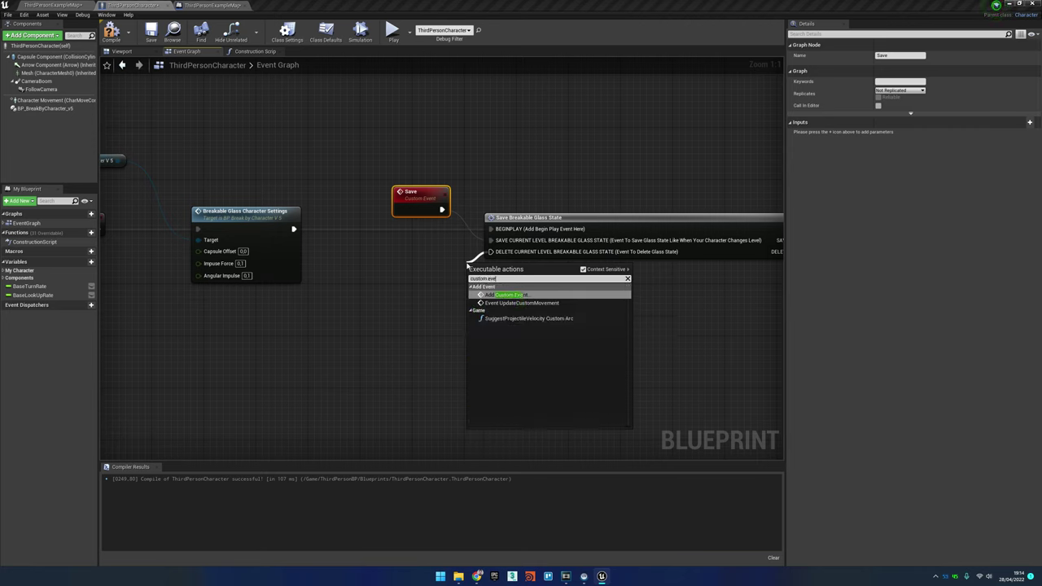
pyautogui.press('Return')
pyautogui.write('Delete')
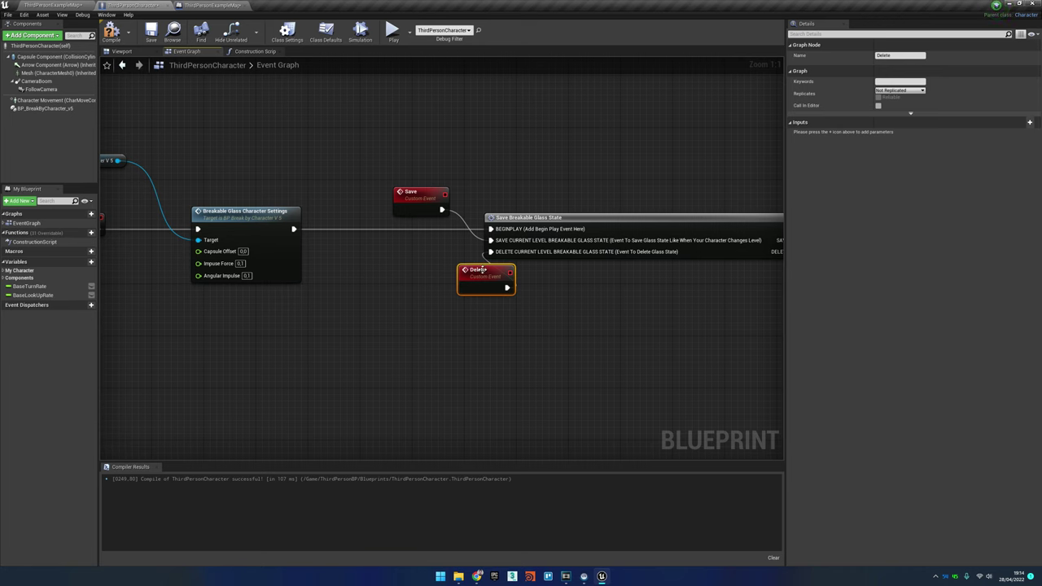
pyautogui.moveTo(479, 269); pyautogui.dragTo(415, 258)
pyautogui.scroll(-2, 416, 258)
pyautogui.moveTo(533, 290); pyautogui.dragTo(252, 302, button='right')
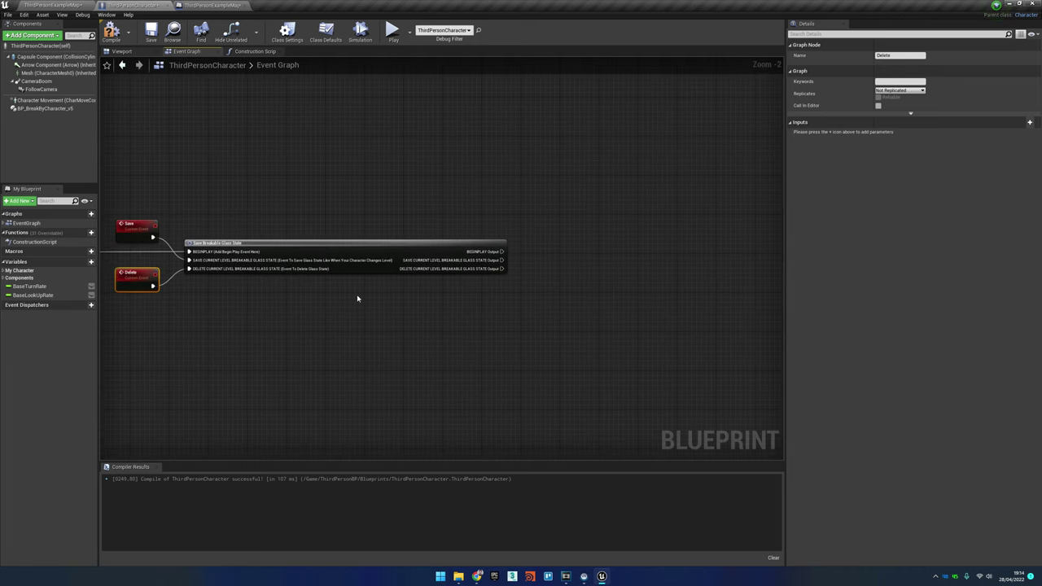
pyautogui.scroll(2, 395, 284)
pyautogui.moveTo(151, 246); pyautogui.dragTo(455, 260, button='right')
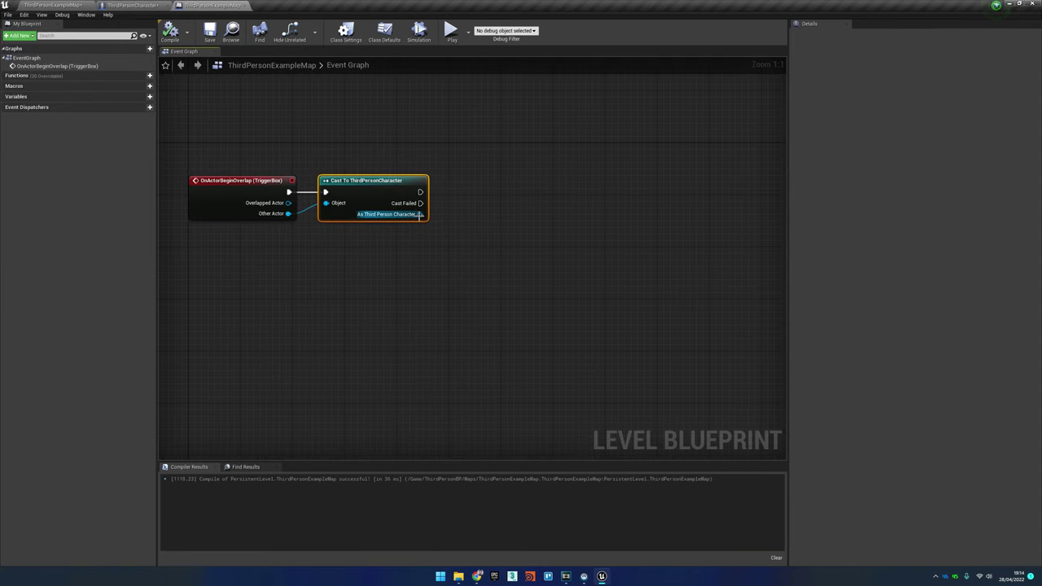
# Call the character's Save event from the TriggerBox cast's As Third Person Character output
pyautogui.moveTo(420, 214); pyautogui.dragTo(476, 215)
pyautogui.write('save')
pyautogui.press('Return')
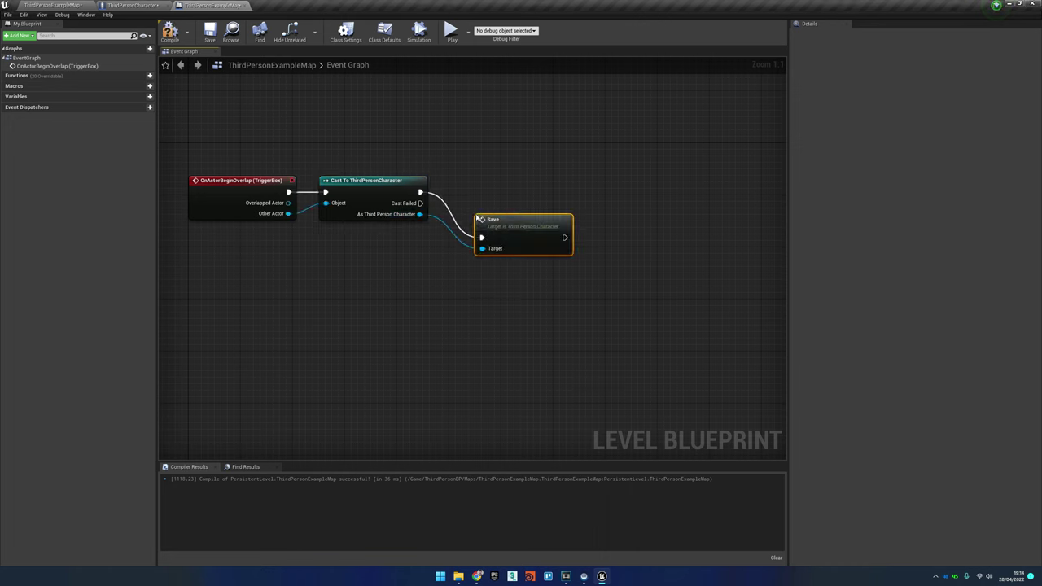
pyautogui.moveTo(509, 230); pyautogui.dragTo(489, 186)
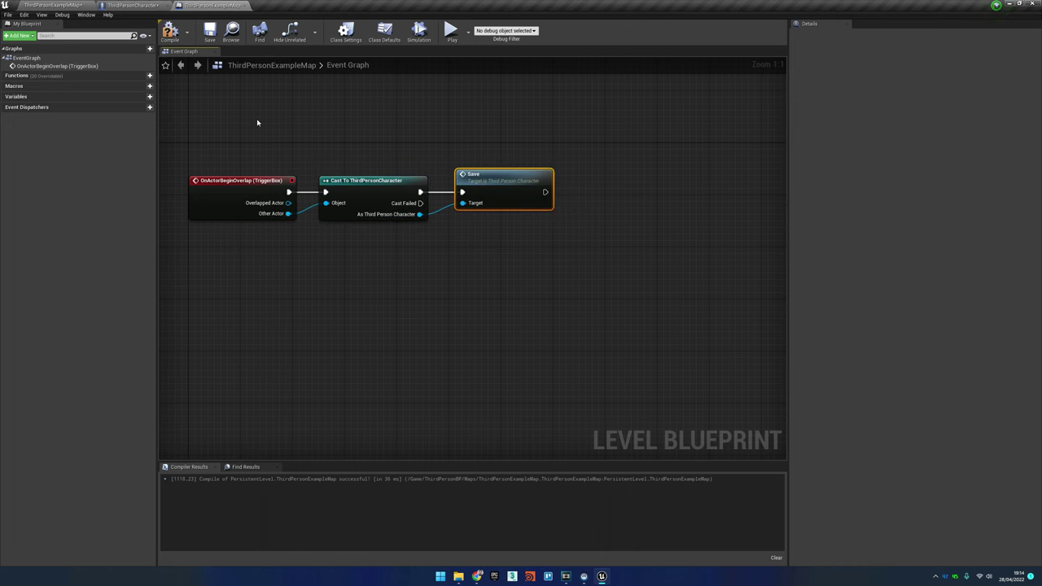
# Select TriggerBox2 in the level and add its OnActorBeginOverlap event to the level blueprint
pyautogui.click(126, 4)
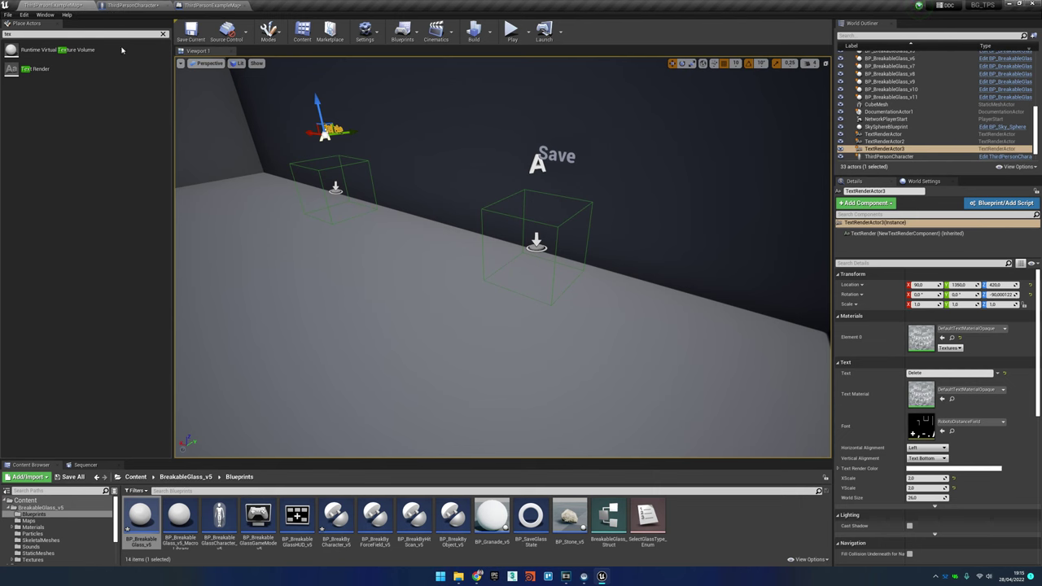
pyautogui.click(335, 189)
pyautogui.click(221, 7)
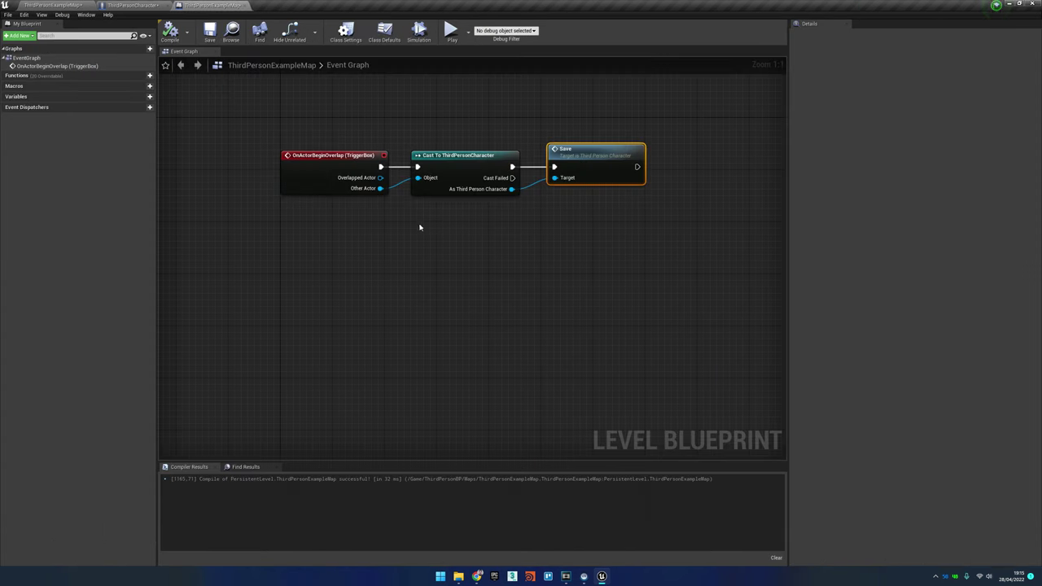
pyautogui.rightClick(335, 272)
pyautogui.click(341, 293)
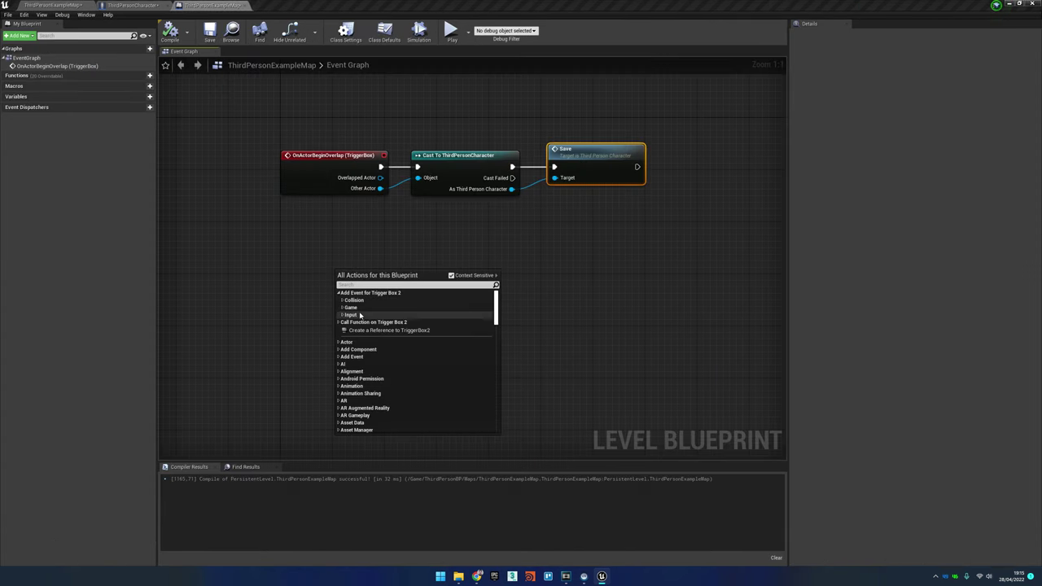
pyautogui.click(343, 301)
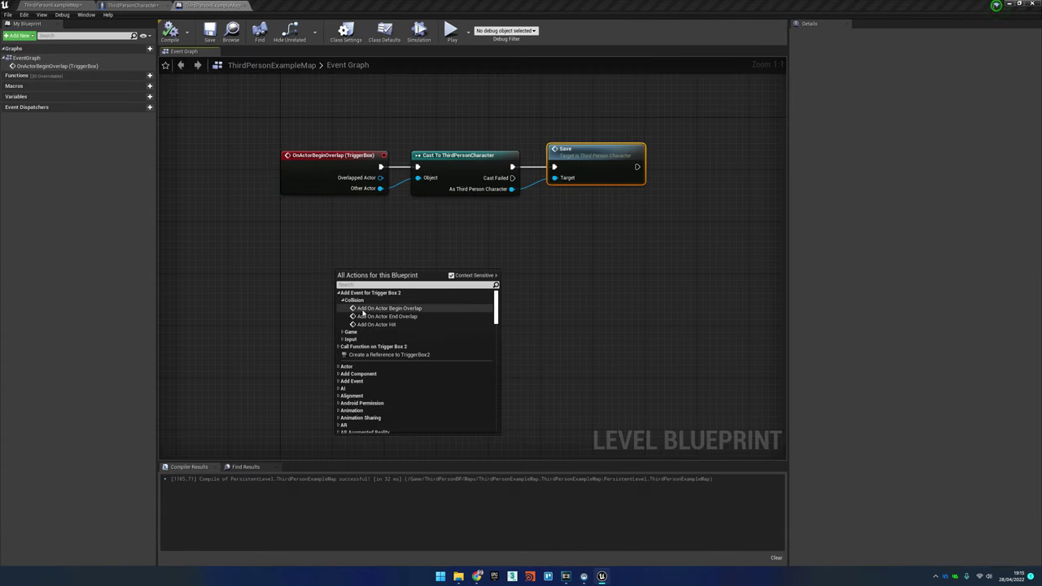
pyautogui.click(362, 312)
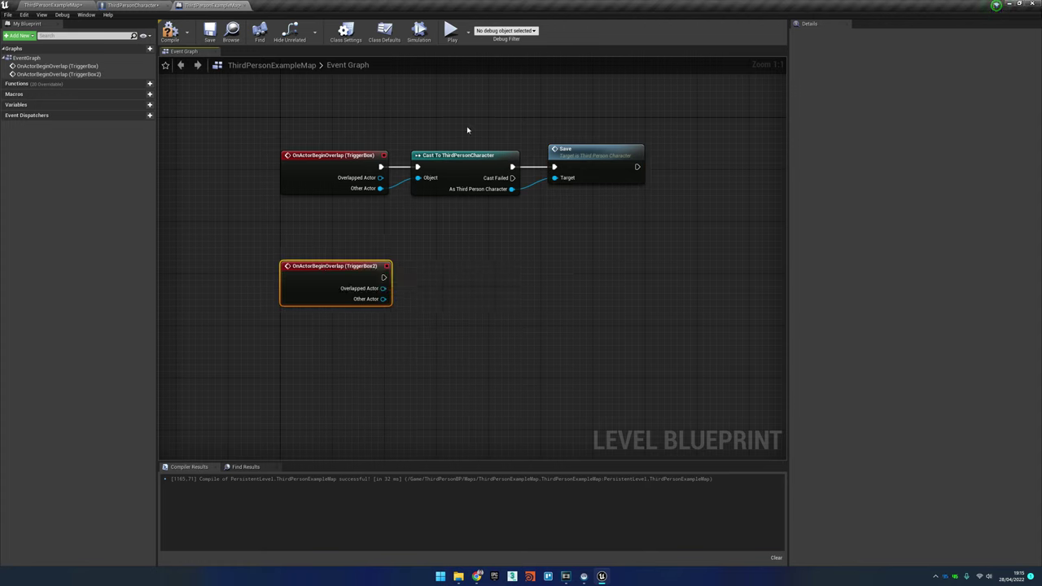
# Paste the Cast To ThirdPersonCharacter node for TriggerBox2 and have it call the character's Delete event
pyautogui.hotkey('ctrl', 'v')
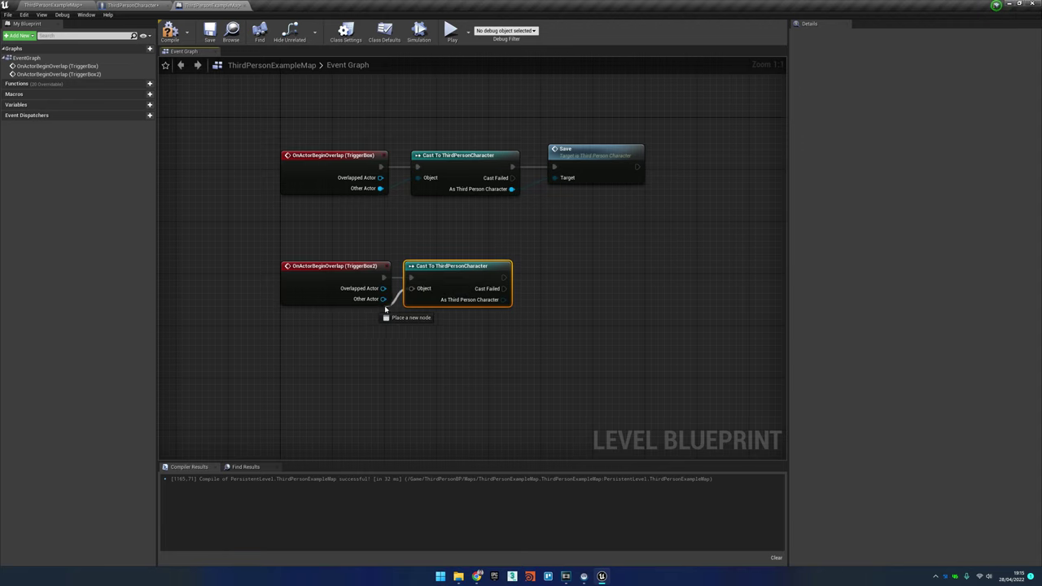
pyautogui.moveTo(609, 277); pyautogui.dragTo(511, 281, button='right')
pyautogui.moveTo(408, 304)
pyautogui.mouseDown()
pyautogui.moveTo(448, 298)
pyautogui.moveTo(401, 289)
pyautogui.mouseUp()
pyautogui.moveTo(465, 310); pyautogui.dragTo(467, 311)
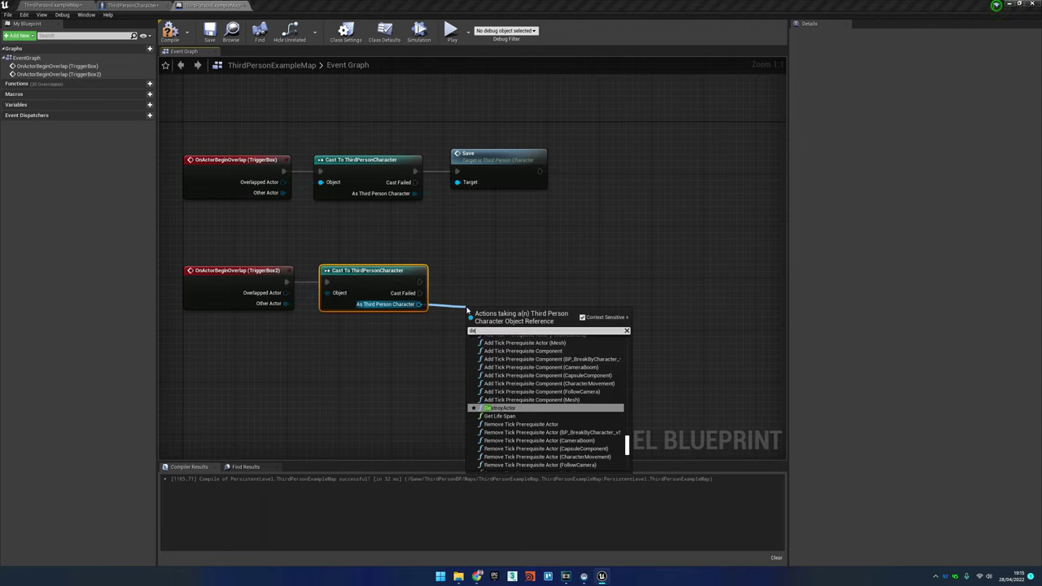
pyautogui.write('delete')
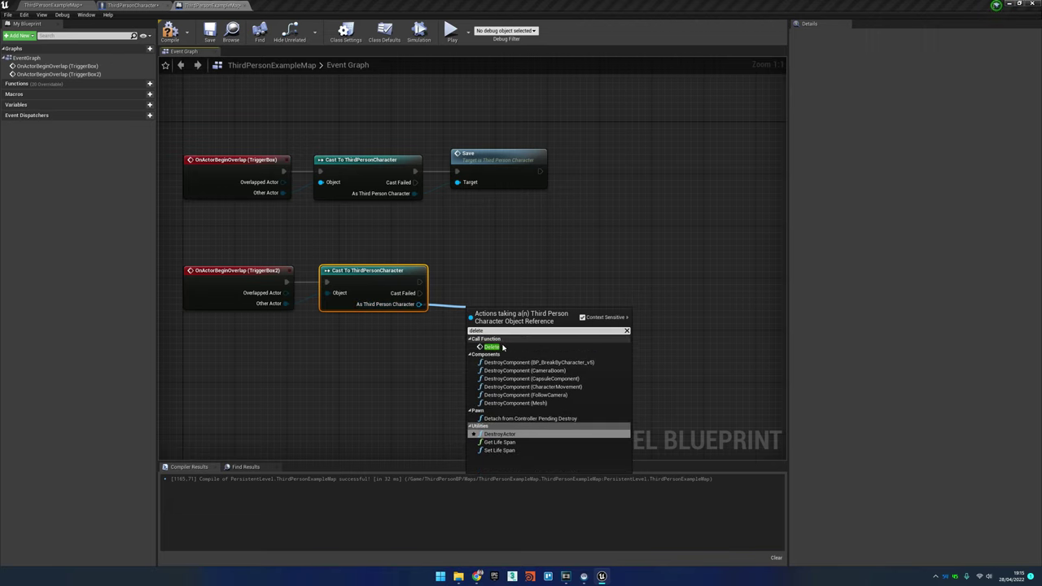
pyautogui.click(503, 351)
pyautogui.moveTo(491, 318); pyautogui.dragTo(479, 272)
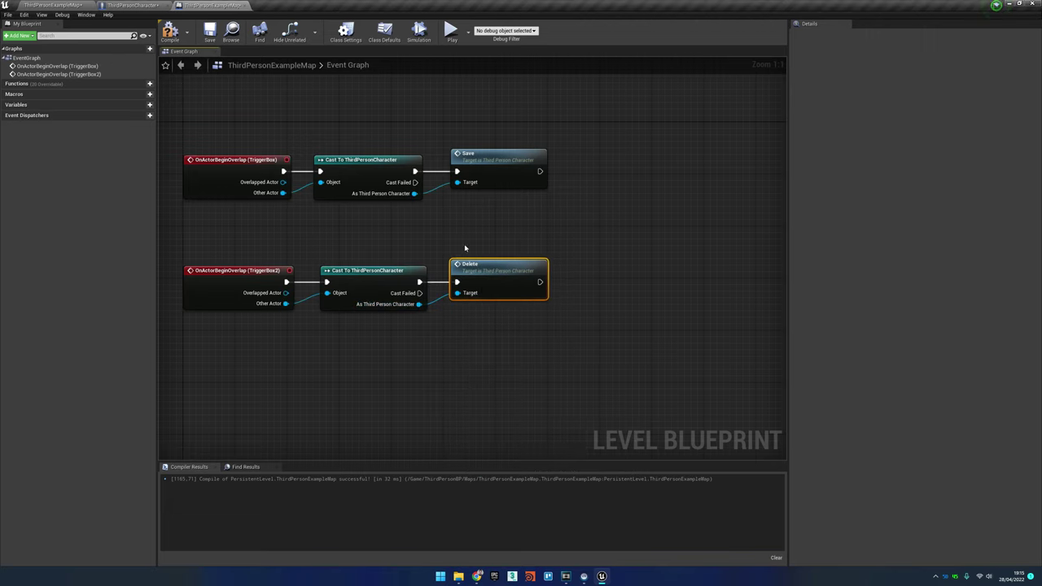
pyautogui.moveTo(382, 196)
pyautogui.mouseDown(button='right')
pyautogui.moveTo(432, 190)
pyautogui.moveTo(551, 144)
pyautogui.moveTo(434, 199)
pyautogui.moveTo(346, 168)
pyautogui.mouseUp(button='right')
pyautogui.click(130, 5)
pyautogui.scroll(-2, 405, 182)
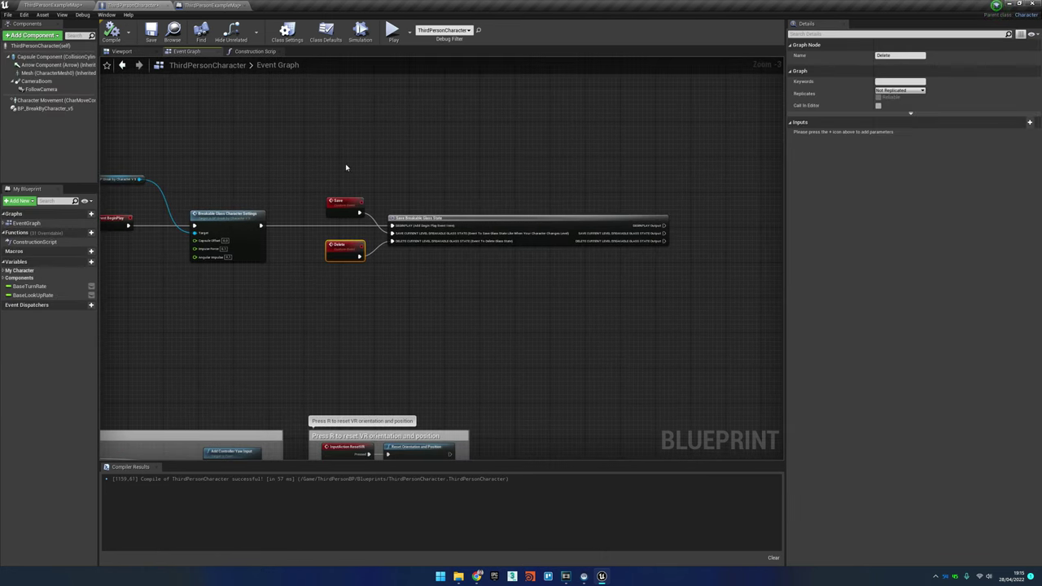
pyautogui.click(55, 7)
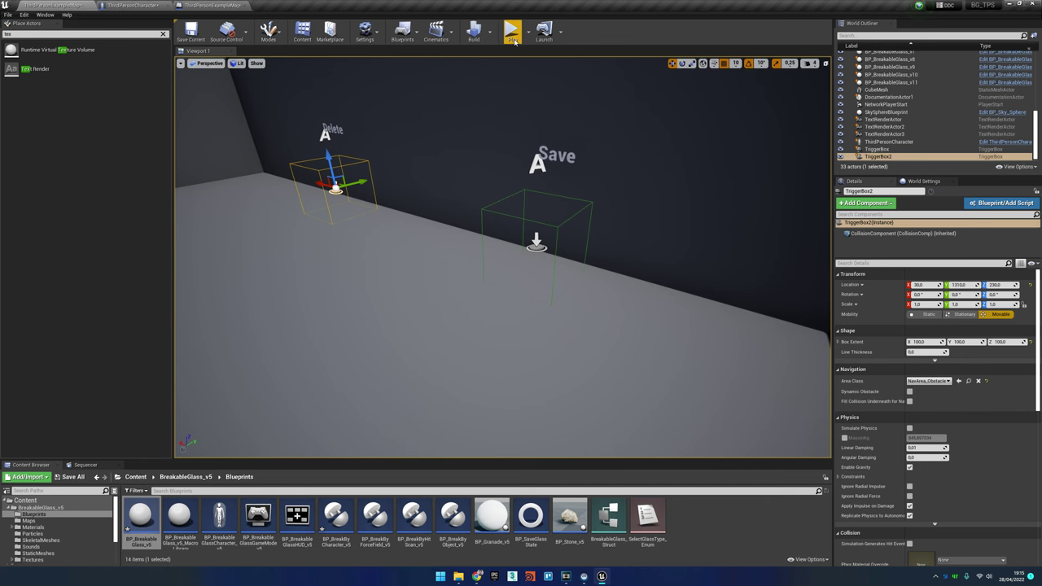
# Play and stop the level, then view the ThirdPersonCharacter graph's Save and Delete events
pyautogui.click(509, 34)
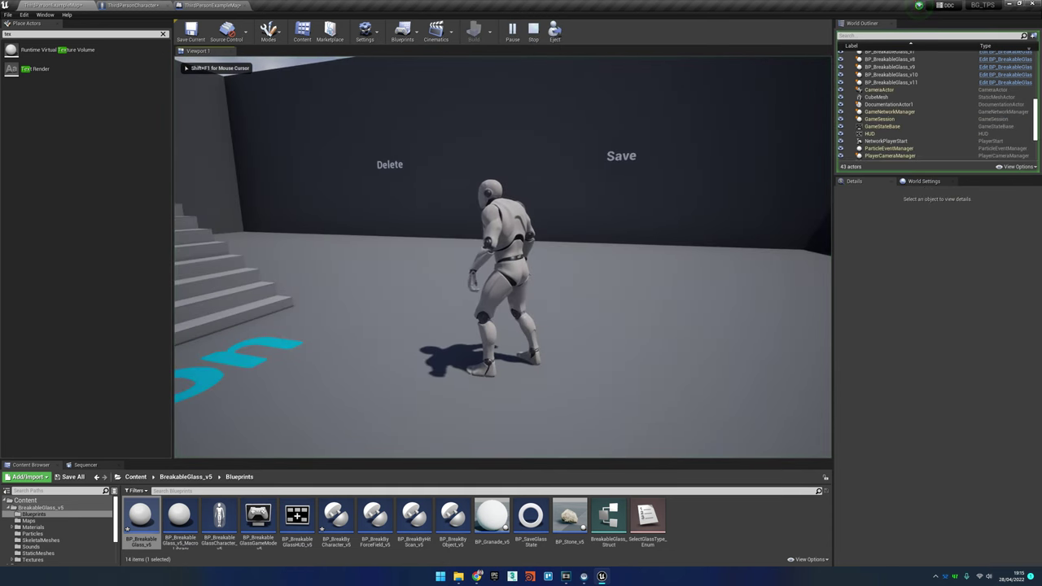
pyautogui.press('Escape')
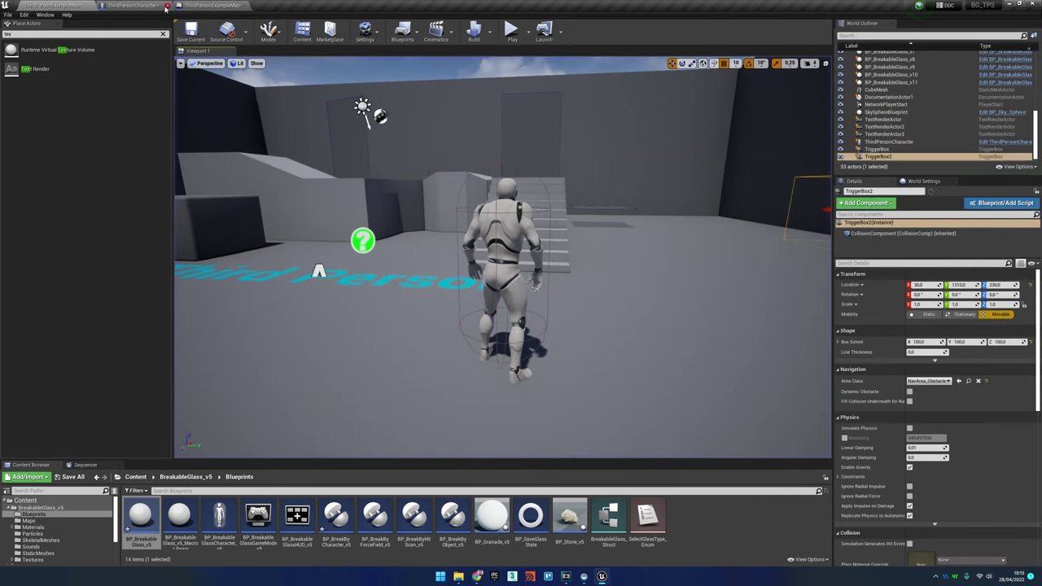
pyautogui.click(197, 7)
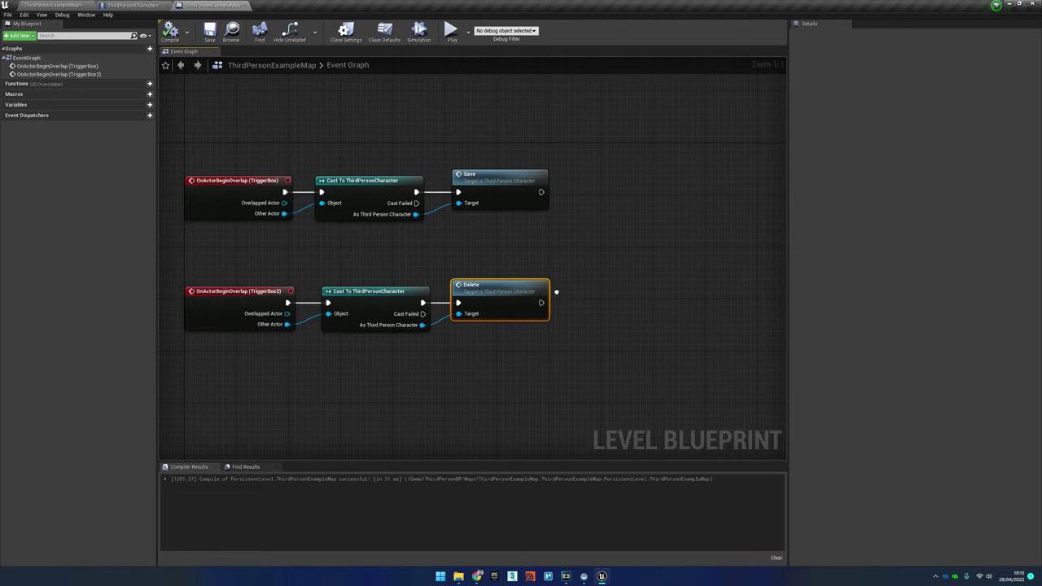
pyautogui.click(145, 8)
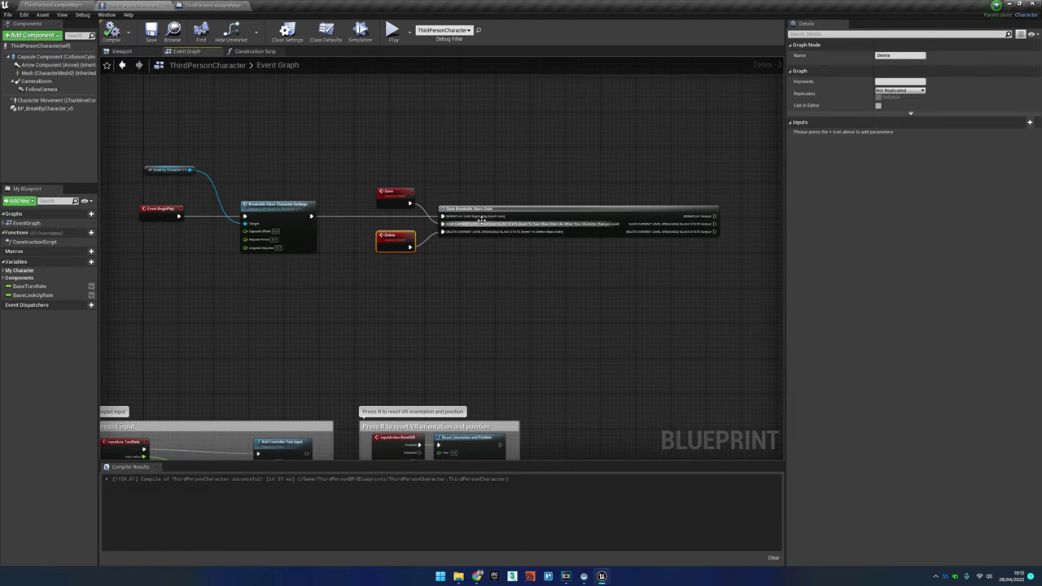
# Add a Print String node off the Save Breakable Glass State save output
pyautogui.moveTo(506, 214); pyautogui.dragTo(327, 214, button='right')
pyautogui.scroll(3, 449, 232)
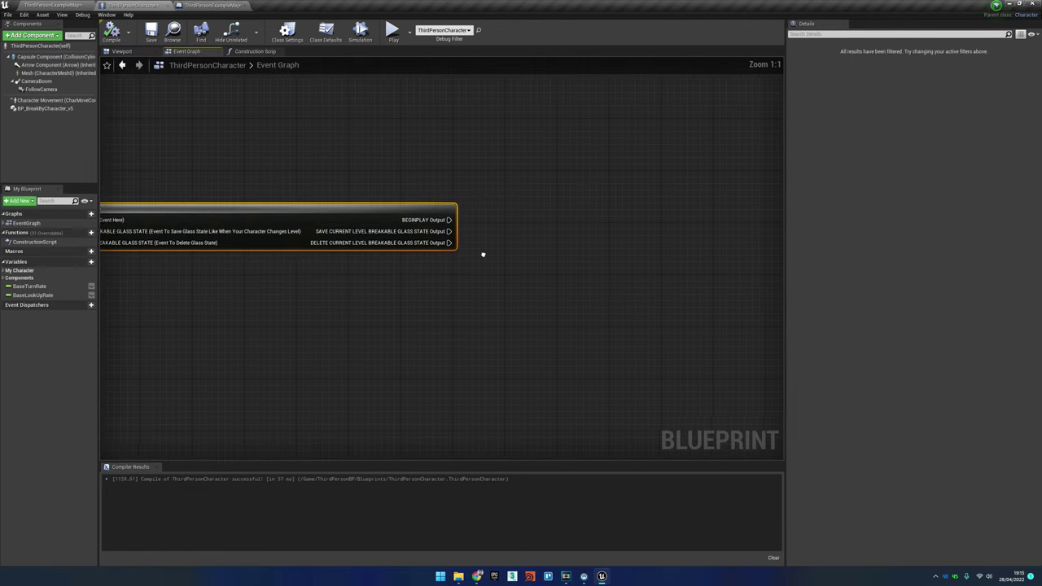
pyautogui.moveTo(466, 238); pyautogui.dragTo(520, 230)
pyautogui.write('p')
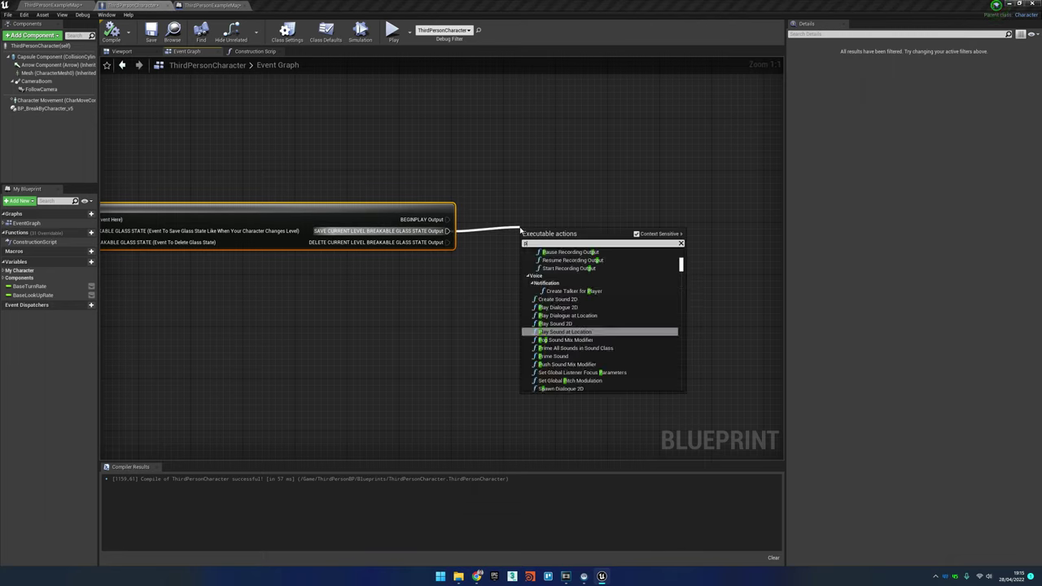
pyautogui.write('rint string')
pyautogui.press('Return')
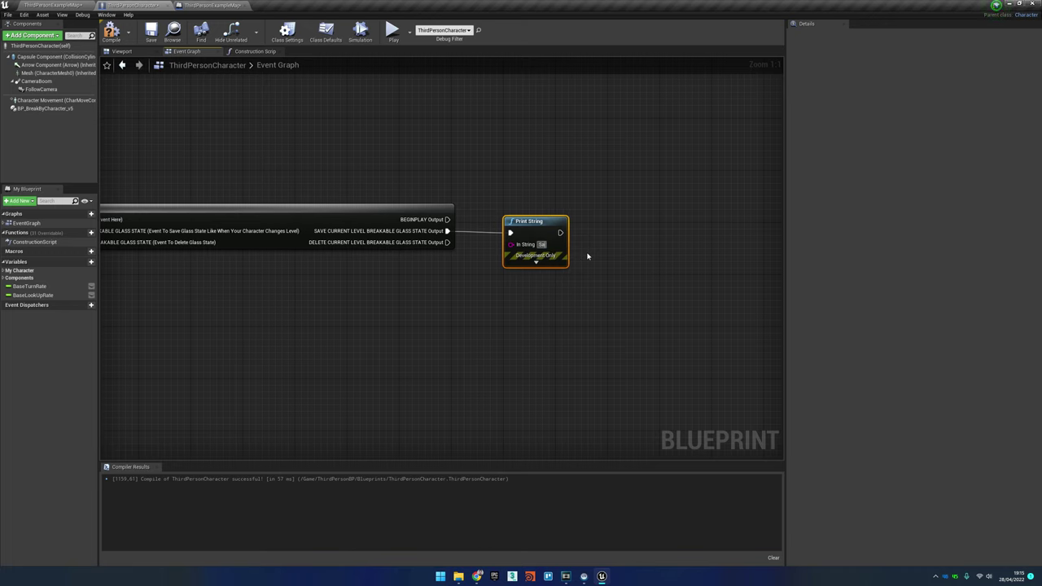
# Add a second Print String node from the delete output with its message set to Deleted
pyautogui.moveTo(309, 179)
pyautogui.mouseDown(button='right')
pyautogui.moveTo(461, 192)
pyautogui.moveTo(544, 255)
pyautogui.mouseUp(button='right')
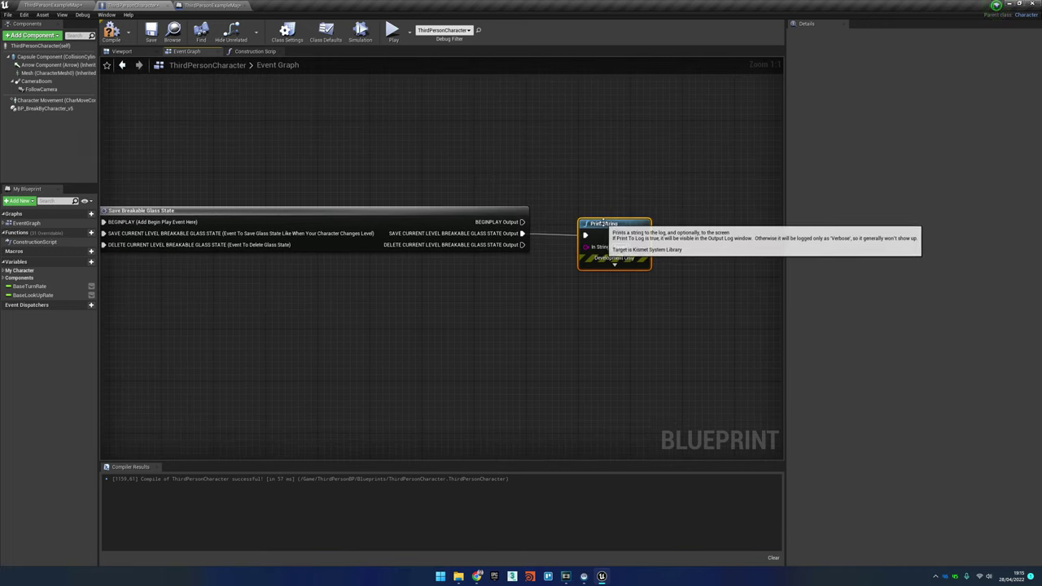
pyautogui.moveTo(521, 245)
pyautogui.mouseDown()
pyautogui.moveTo(559, 273)
pyautogui.moveTo(572, 269)
pyautogui.mouseUp()
pyautogui.write('print')
pyautogui.press('Return')
pyautogui.click(609, 292)
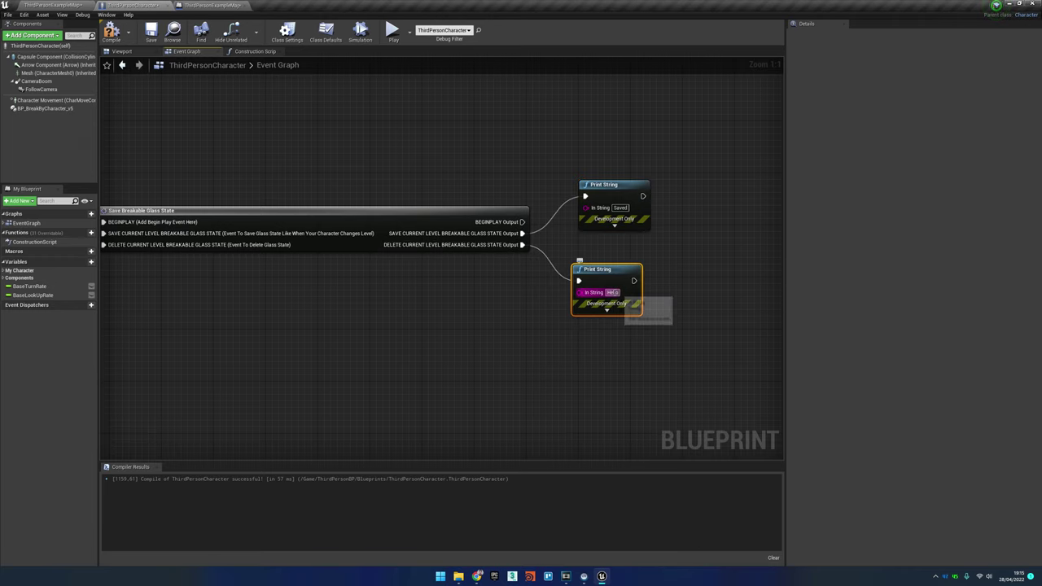
pyautogui.write('Deleted')
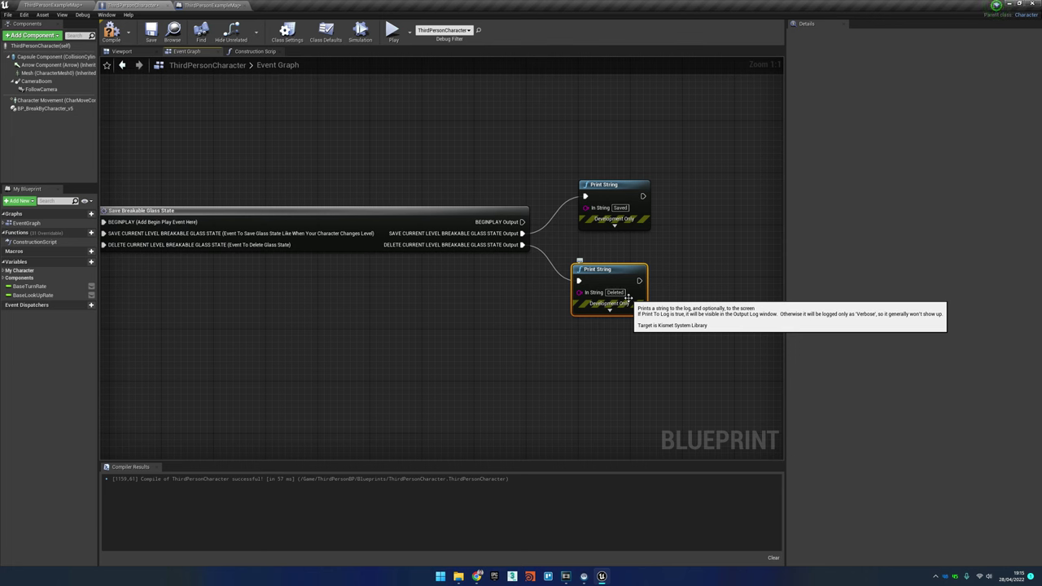
pyautogui.scroll(-2, 489, 155)
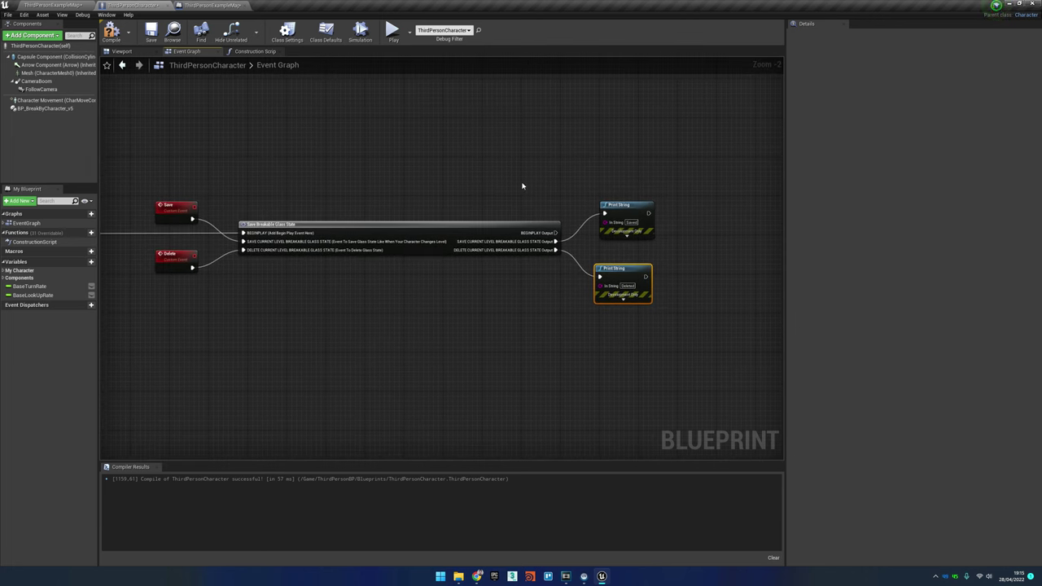
# Play the level, walk into the Save box, climb the stairs and break the glass panel
pyautogui.click(49, 7)
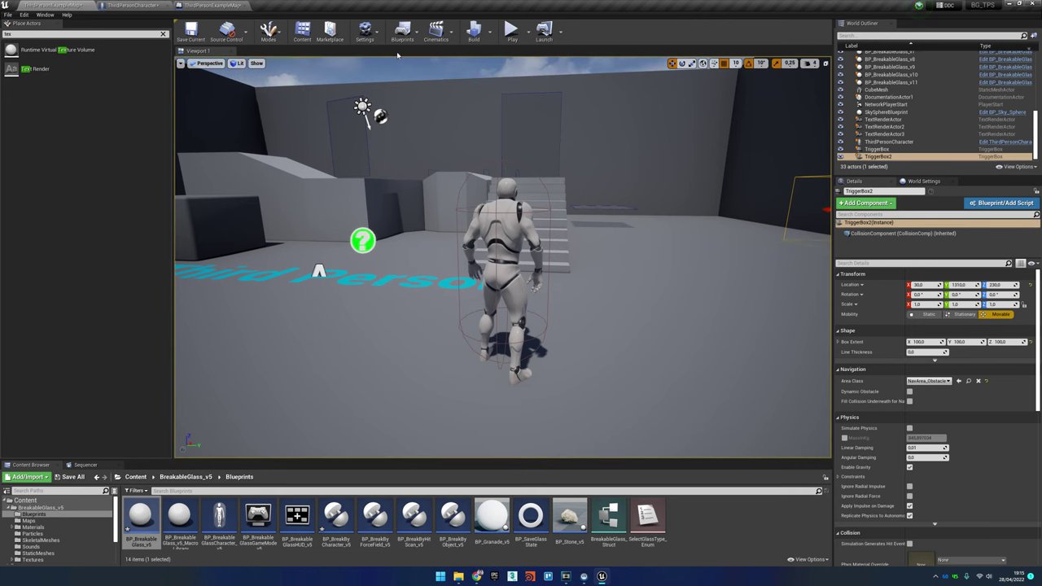
pyautogui.click(511, 33)
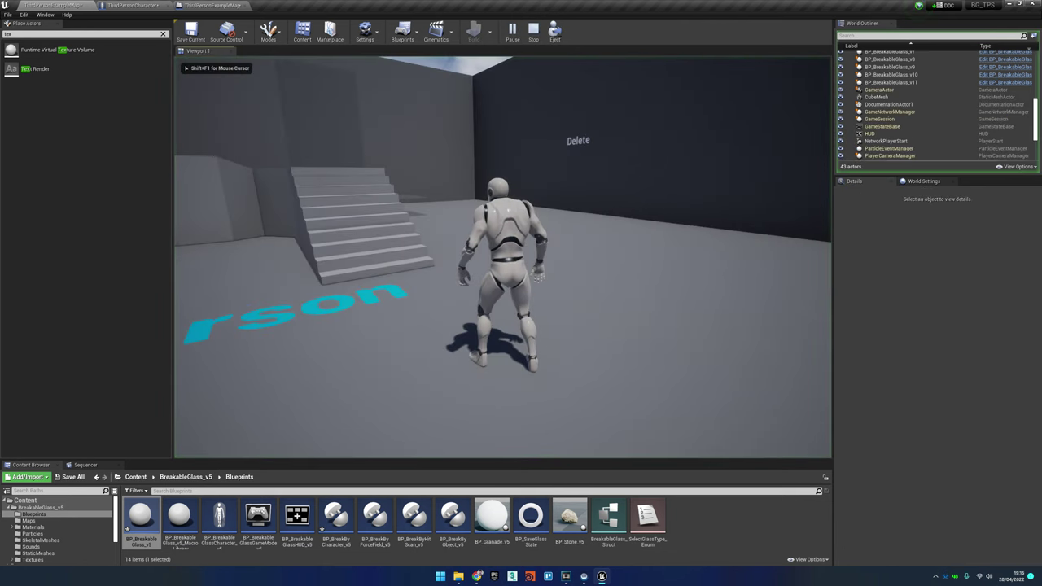
pyautogui.press('w')
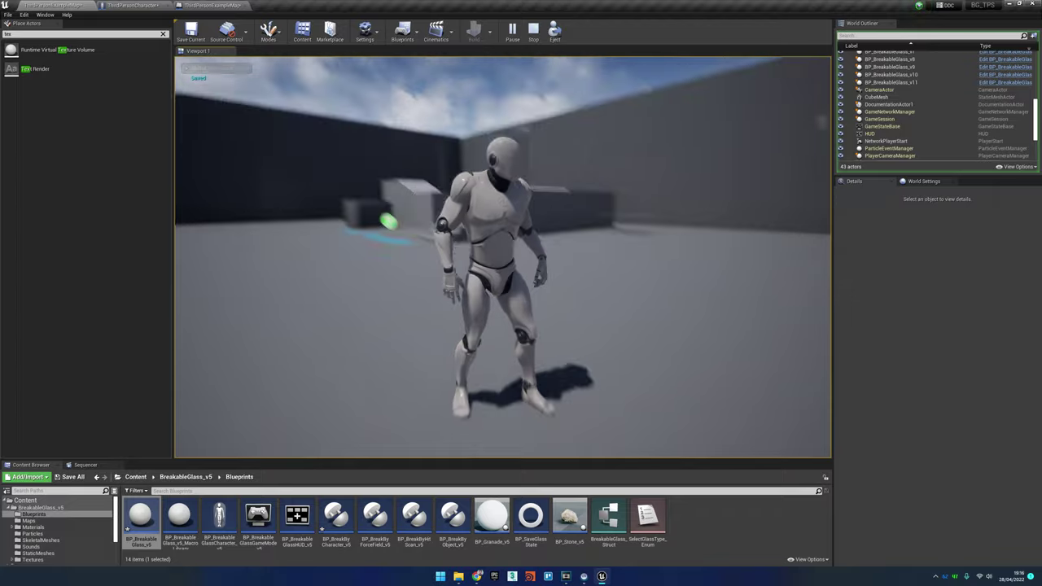
pyautogui.press('a')
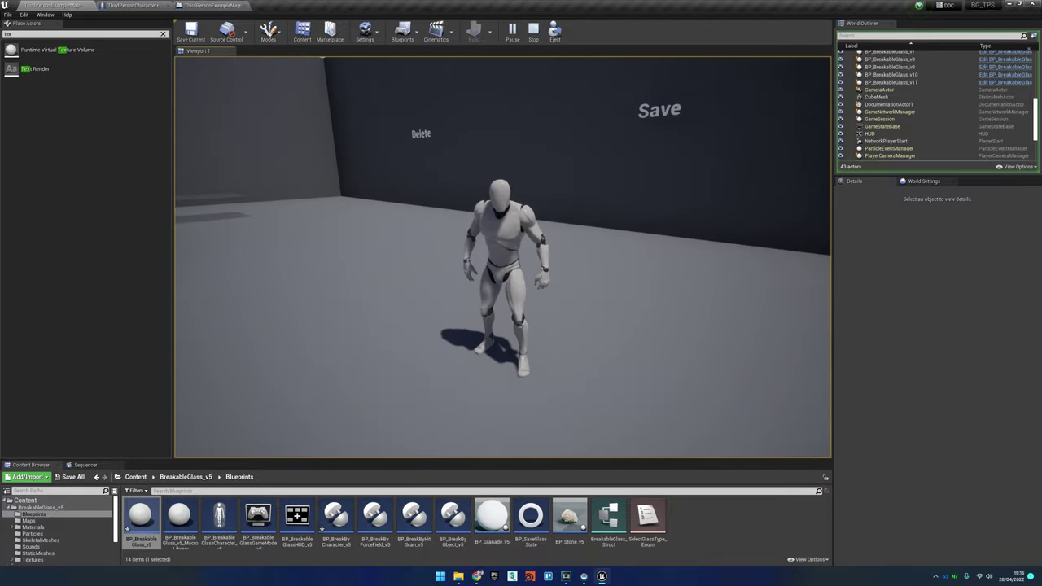
pyautogui.press('a')
pyautogui.press('w')
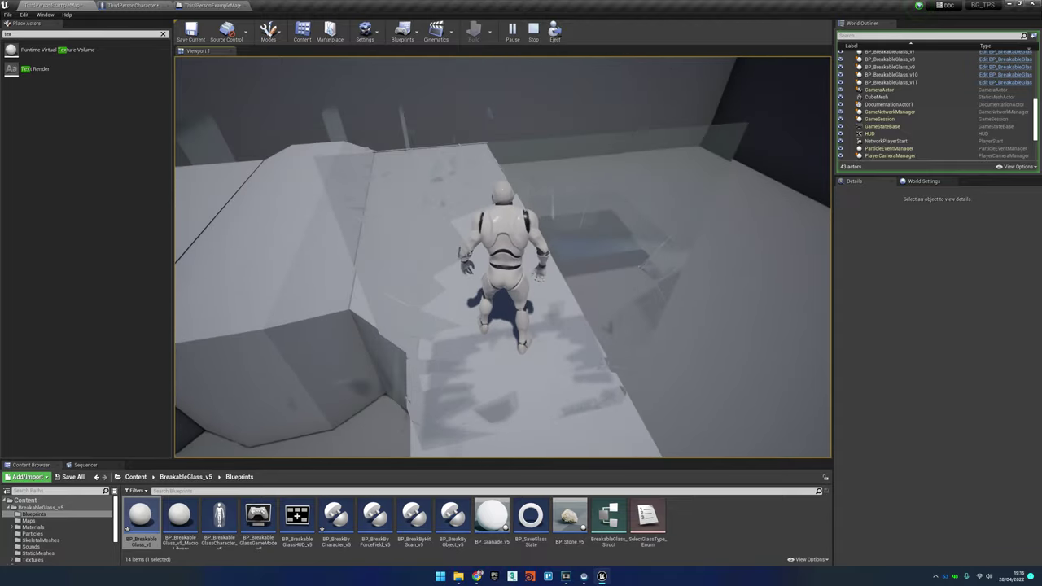
pyautogui.press('d')
pyautogui.press('w')
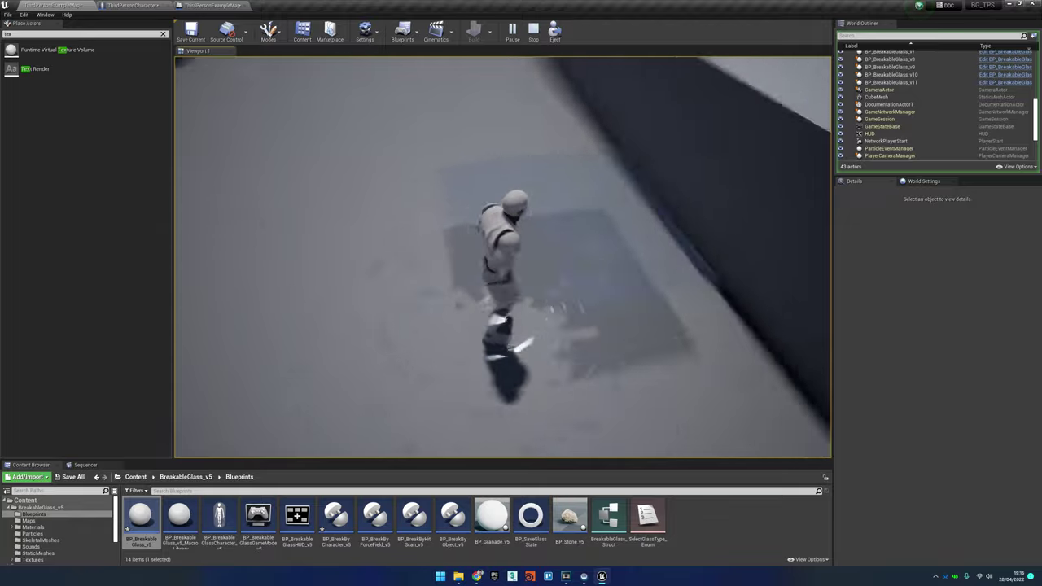
pyautogui.press('w')
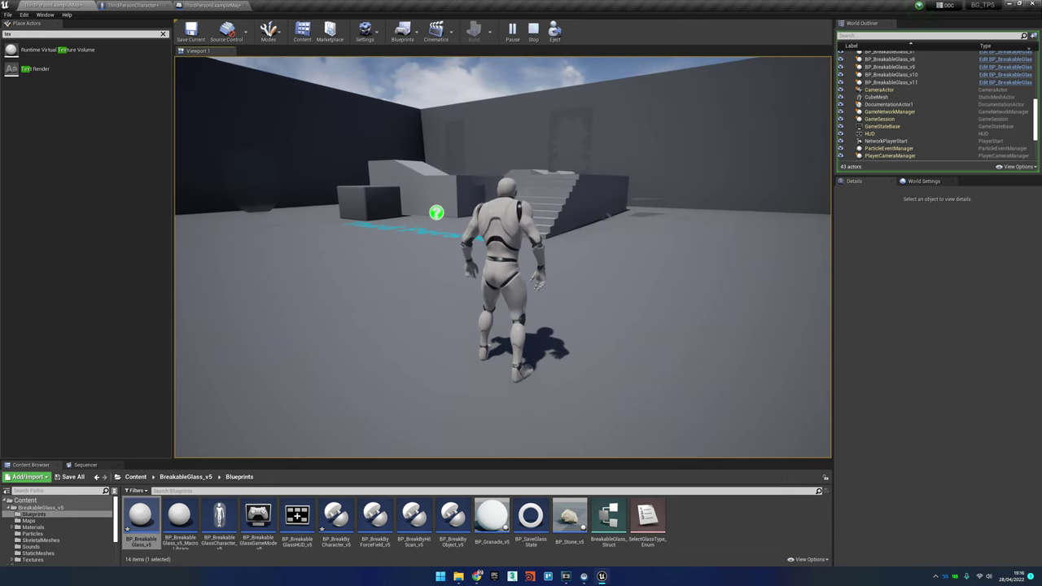
# Stop, replay to check the saved glass state, then start another play session
pyautogui.press('Escape')
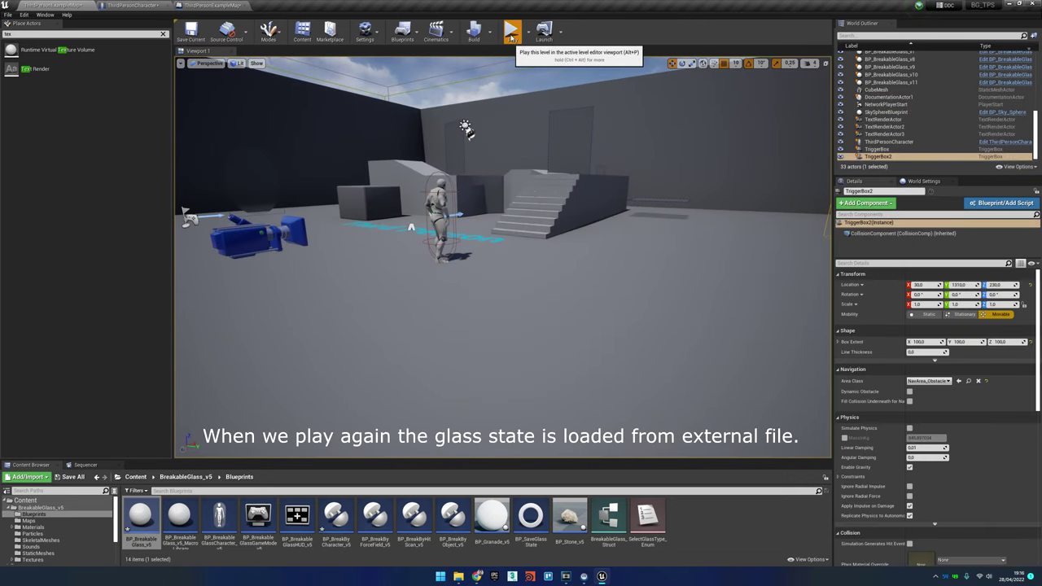
pyautogui.click(511, 38)
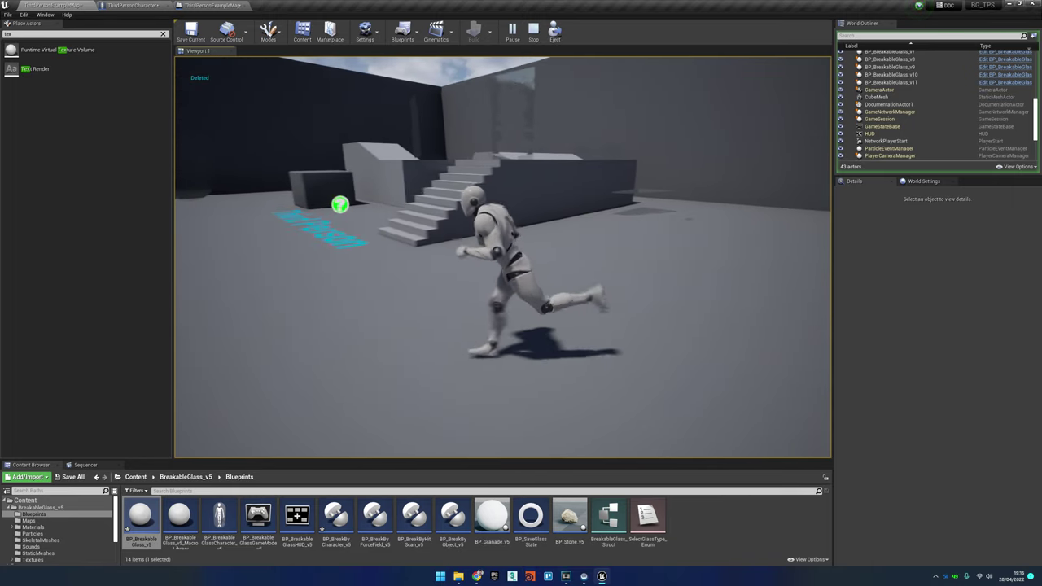
pyautogui.press('Escape')
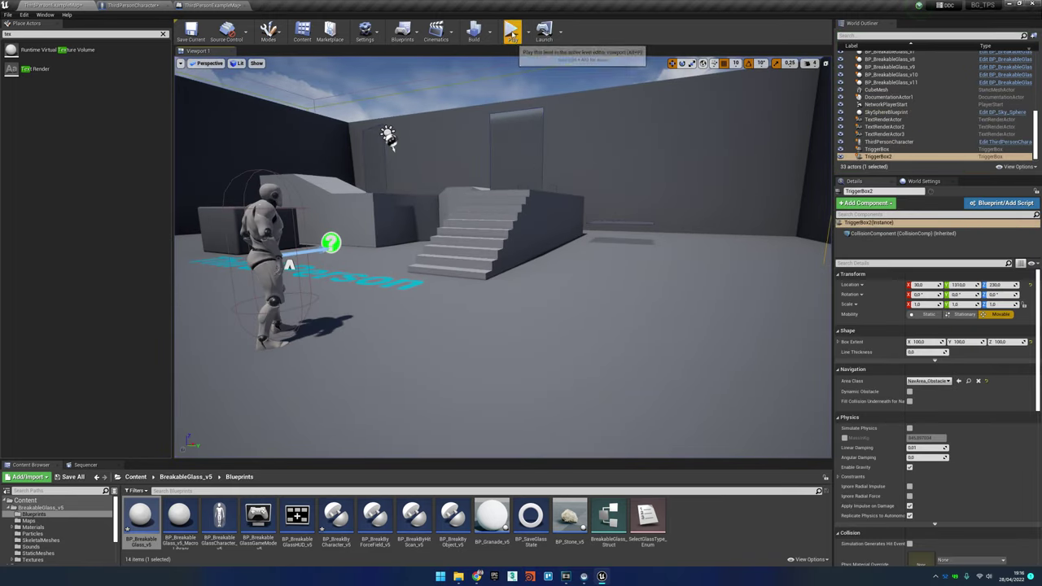
pyautogui.click(511, 33)
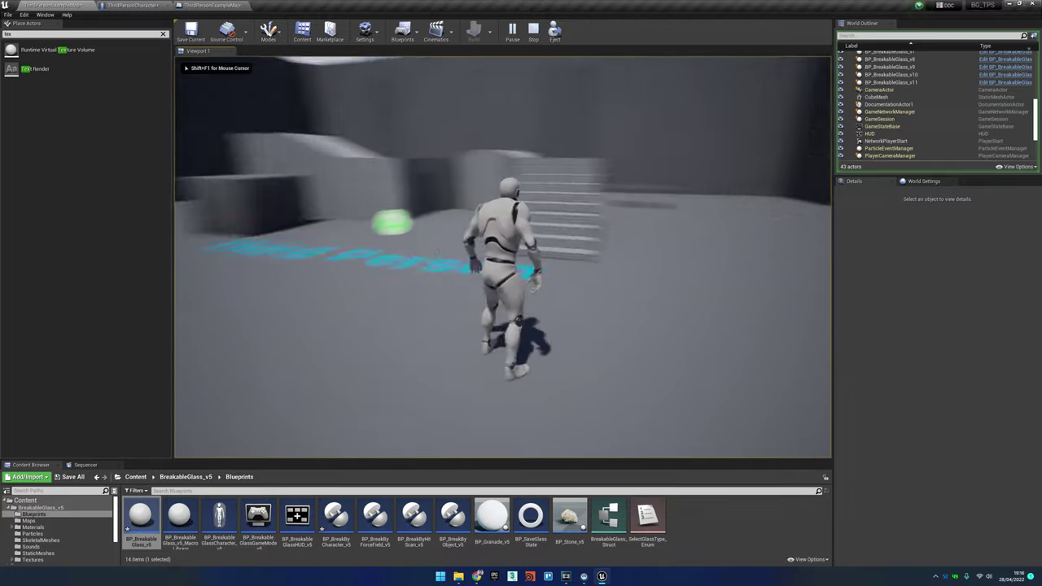